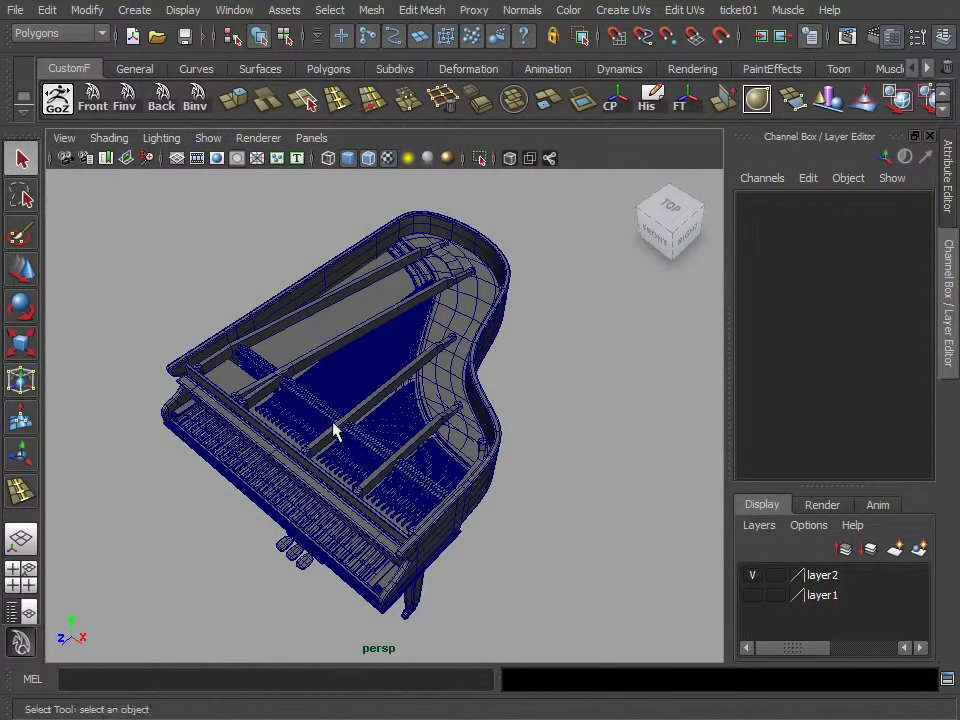
Duplicate the row of cut-out parts and move the copy over the left-hand keys
{"action": "left_click", "coordinate": [22, 270]}
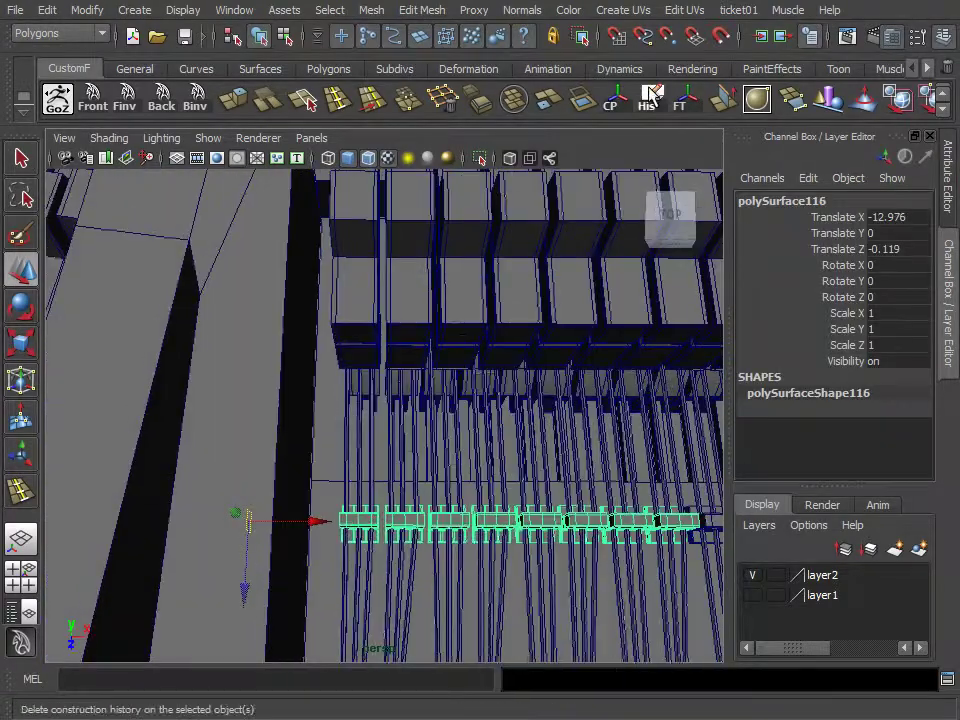
{"action": "key", "text": "space"}
{"action": "key", "text": "space"}
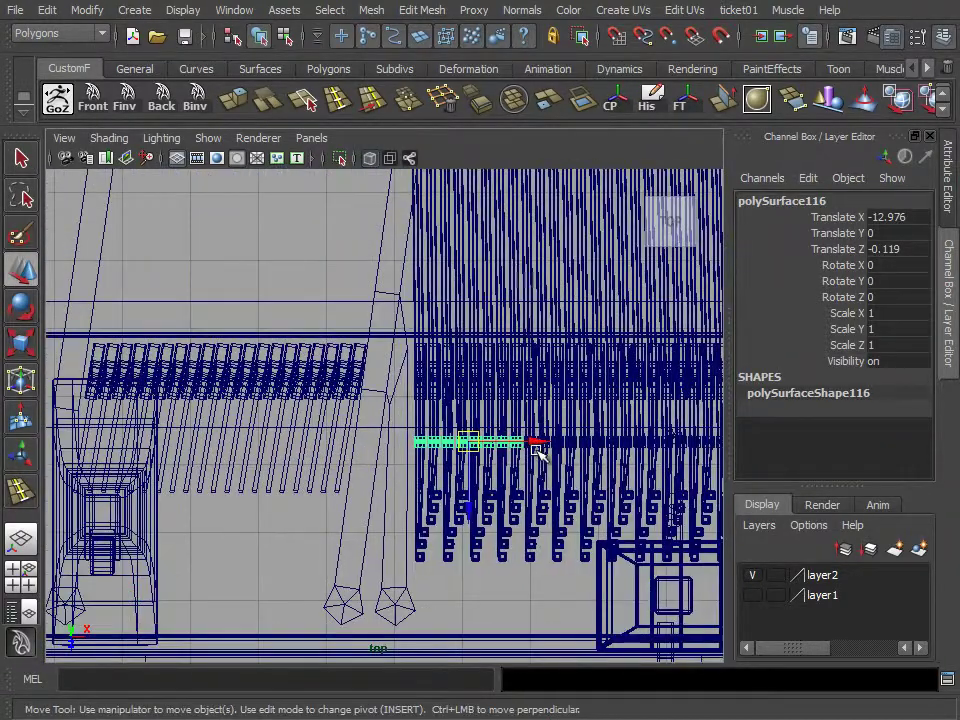
{"action": "key", "text": "ctrl+d"}
{"action": "left_click_drag", "start_coordinate": [536, 448], "coordinate": [497, 442]}
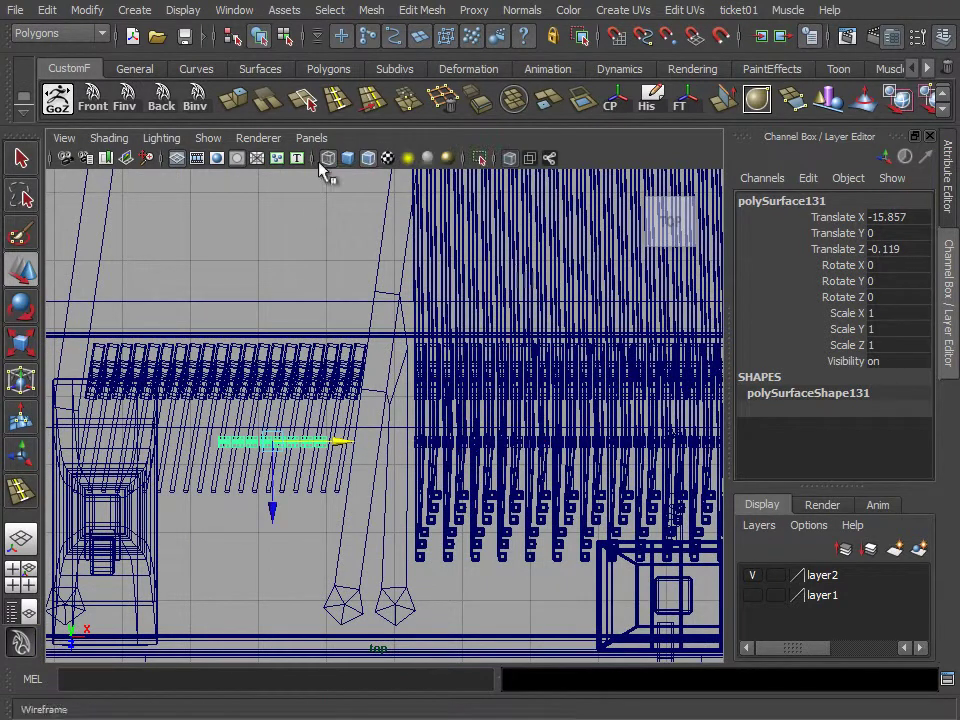
{"action": "scroll", "coordinate": [285, 364], "scroll_direction": "up", "scroll_amount": 1}
{"action": "scroll", "coordinate": [489, 386], "scroll_direction": "up", "scroll_amount": 3}
{"action": "scroll", "coordinate": [552, 430], "scroll_direction": "up", "scroll_amount": 3}
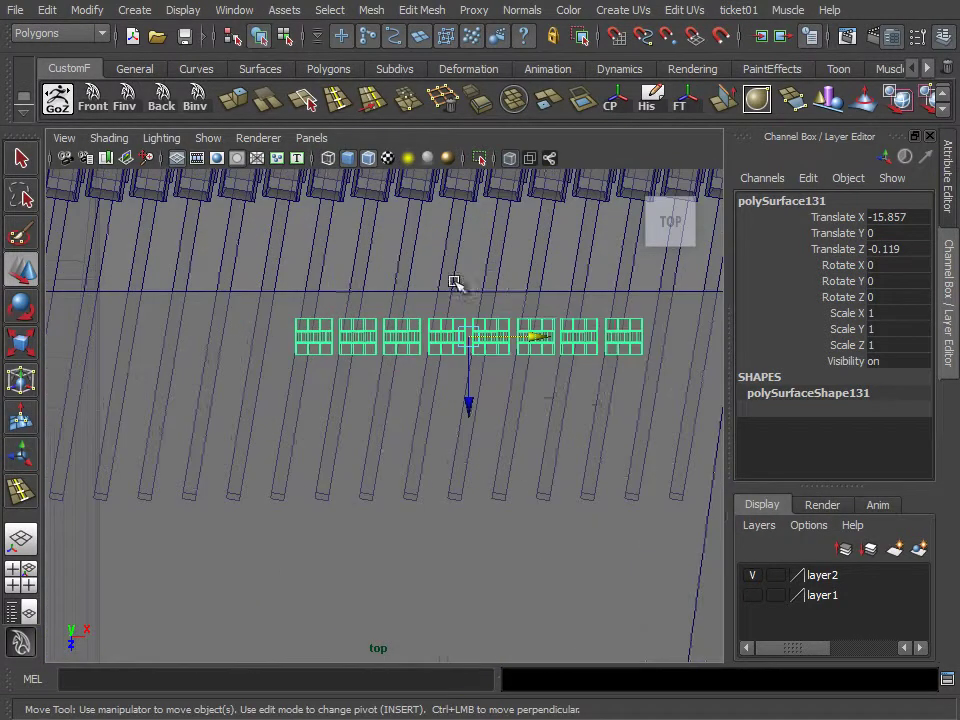
Separate the copied row into individual pieces with Mesh > Separate
{"action": "left_click", "coordinate": [371, 10]}
{"action": "left_click", "coordinate": [390, 59]}
{"action": "scroll", "coordinate": [428, 338], "scroll_direction": "up", "scroll_amount": 1}
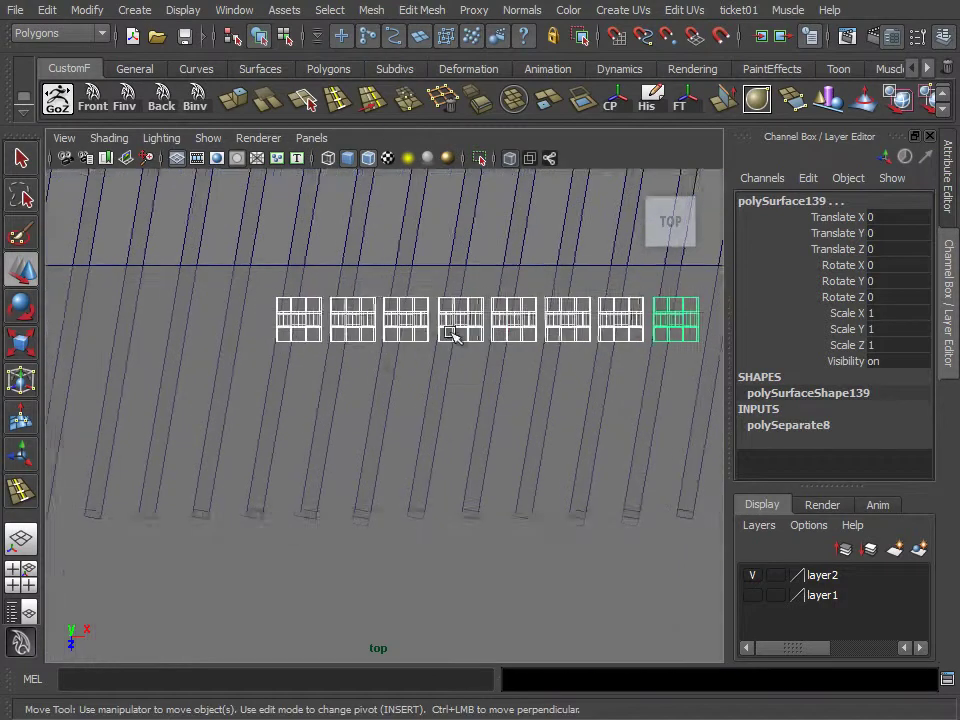
{"action": "middle_click_drag", "start_coordinate": [706, 321], "coordinate": [684, 396], "text": "alt"}
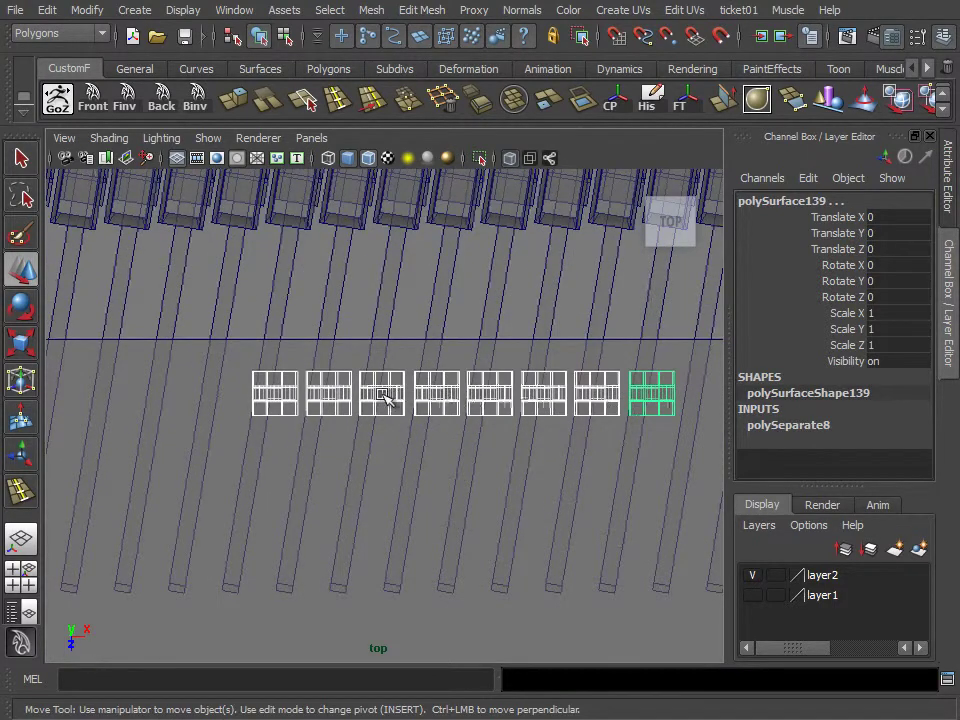
Delete the leftmost piece and frame the next one in a maximized front view
{"action": "left_click", "coordinate": [290, 392]}
{"action": "key", "text": "Delete"}
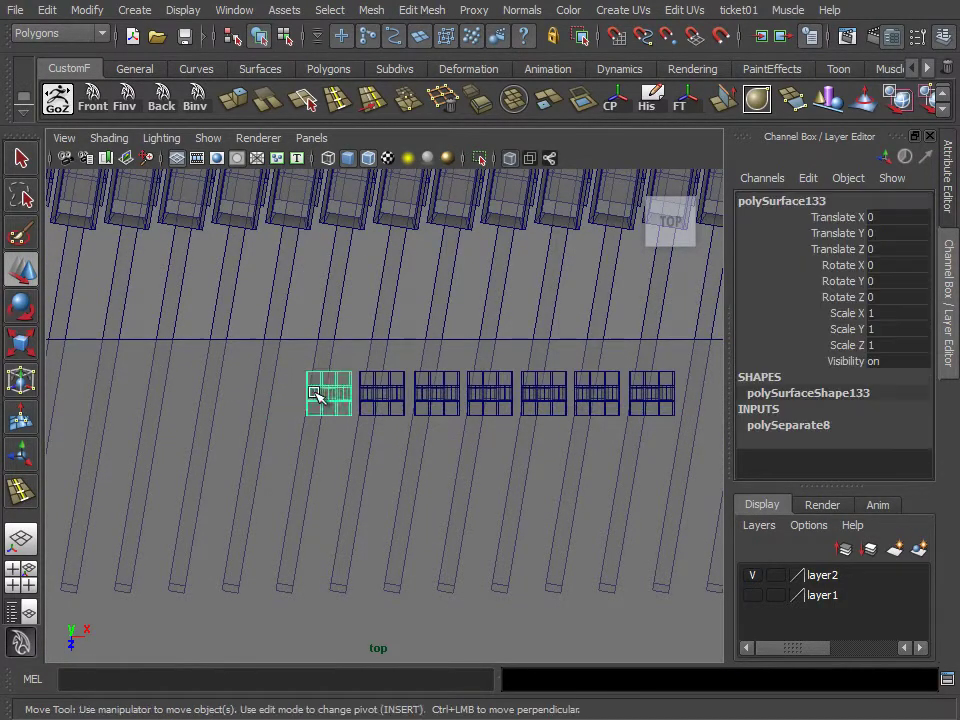
{"action": "left_click", "coordinate": [317, 392]}
{"action": "key", "text": "space"}
{"action": "key", "text": "space"}
{"action": "key", "text": "f"}
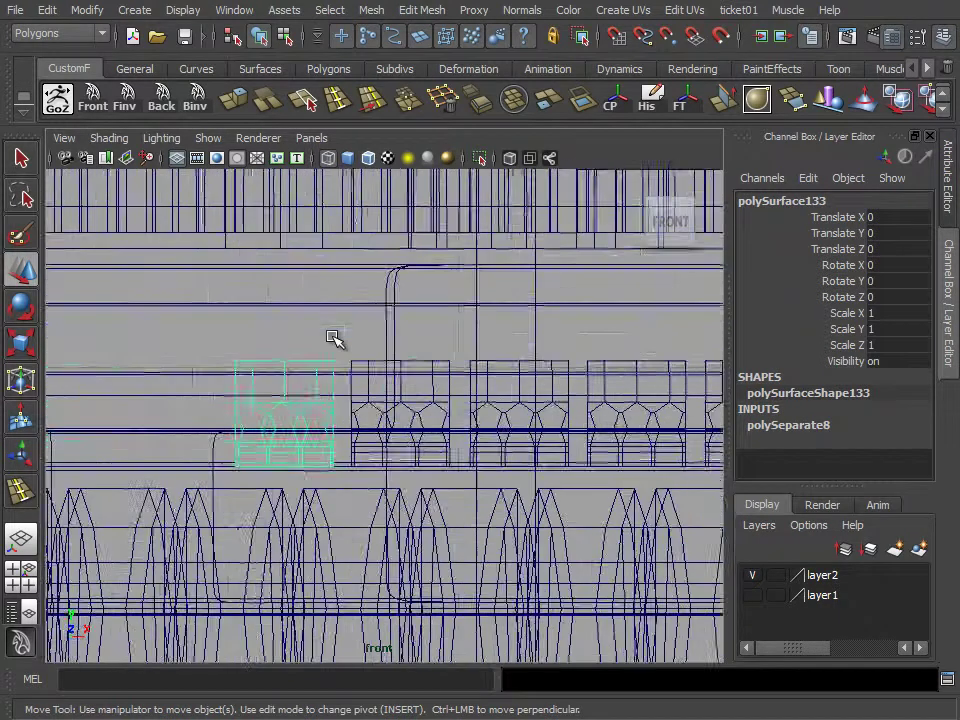
{"action": "key", "text": "space"}
Insert an edge loop across the cut-out piece
{"action": "key", "text": "f"}
{"action": "key", "text": "ctrl+e"}
{"action": "left_click", "coordinate": [178, 244]}
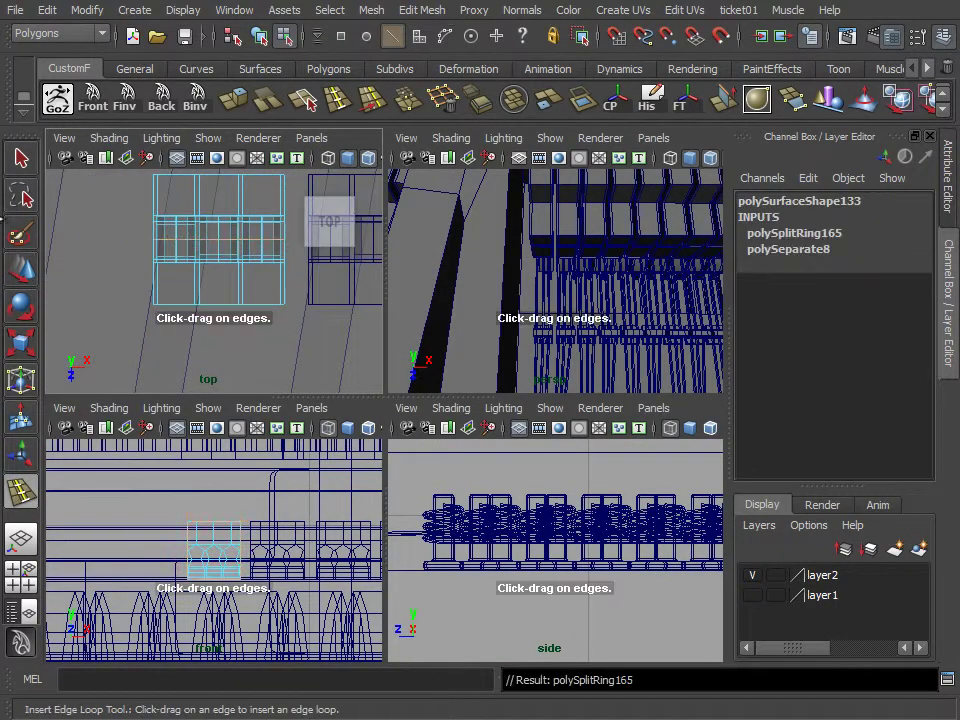
{"action": "key", "text": "w"}
{"action": "right_click_drag", "start_coordinate": [167, 268], "coordinate": [172, 297]}
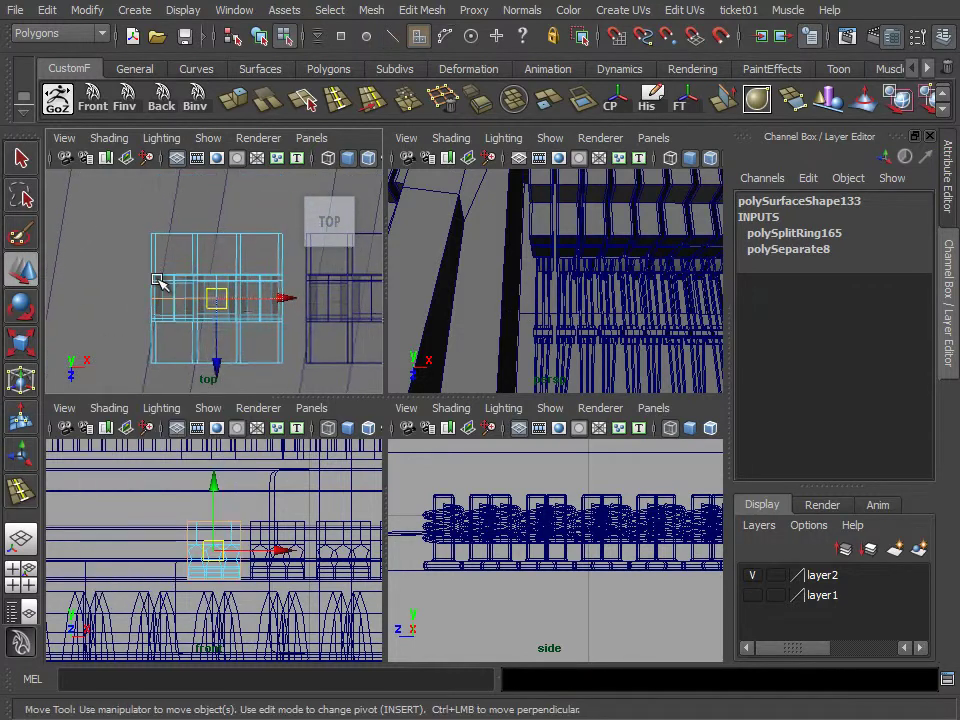
{"action": "left_click", "coordinate": [300, 298]}
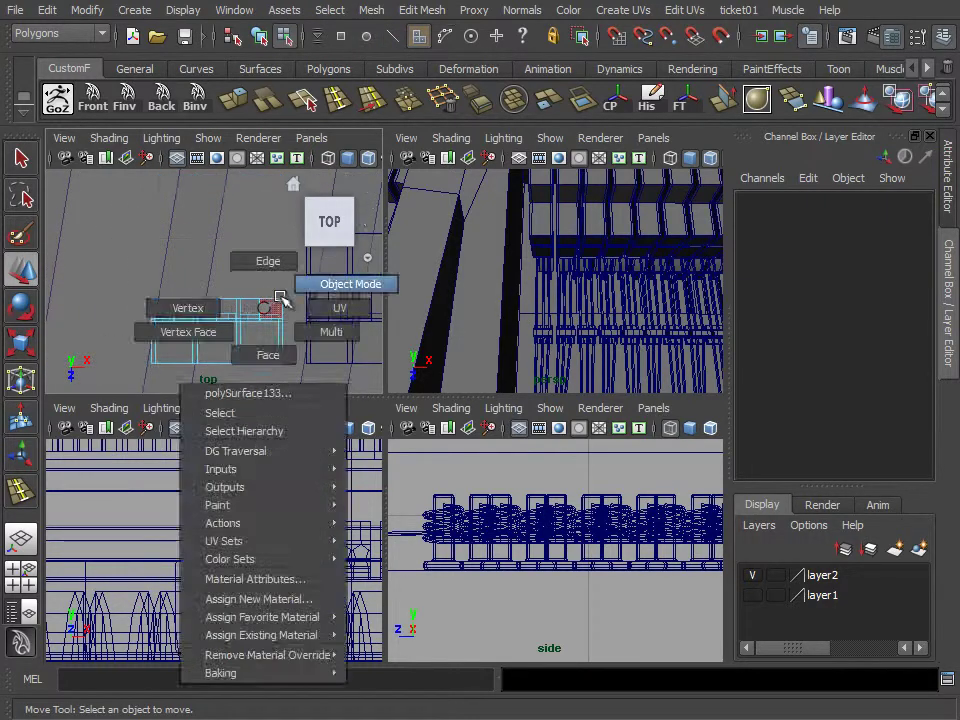
{"action": "right_click_drag", "start_coordinate": [268, 306], "coordinate": [335, 288]}
Delete the middle vertical edge of the piece's upper panel
{"action": "key", "text": "space"}
{"action": "key", "text": "f"}
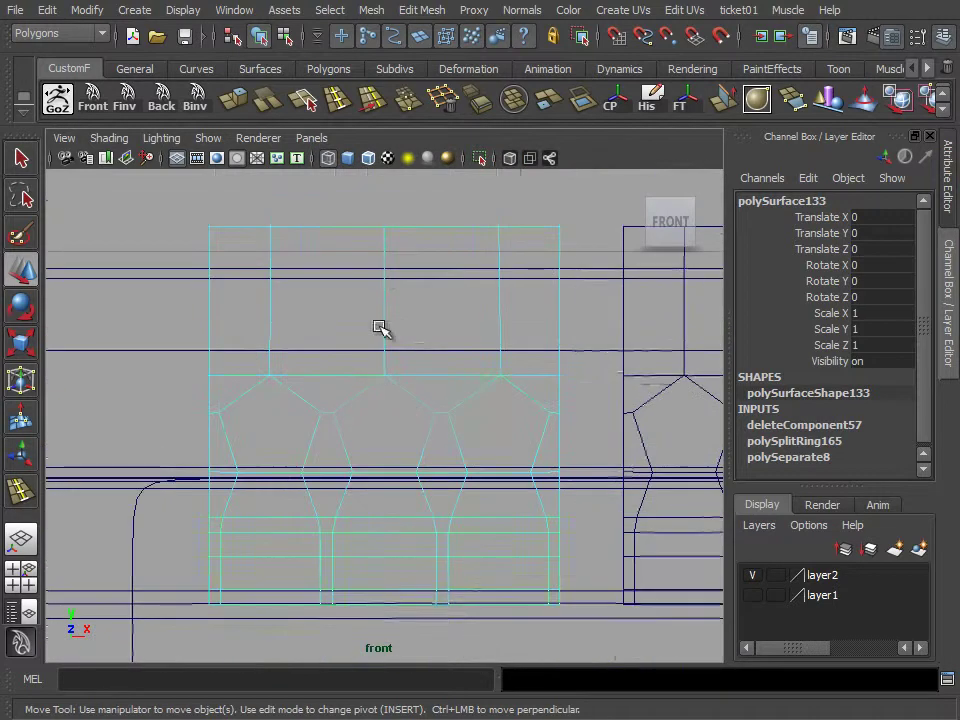
{"action": "right_click_drag", "start_coordinate": [381, 328], "coordinate": [384, 300]}
{"action": "left_click", "coordinate": [384, 300]}
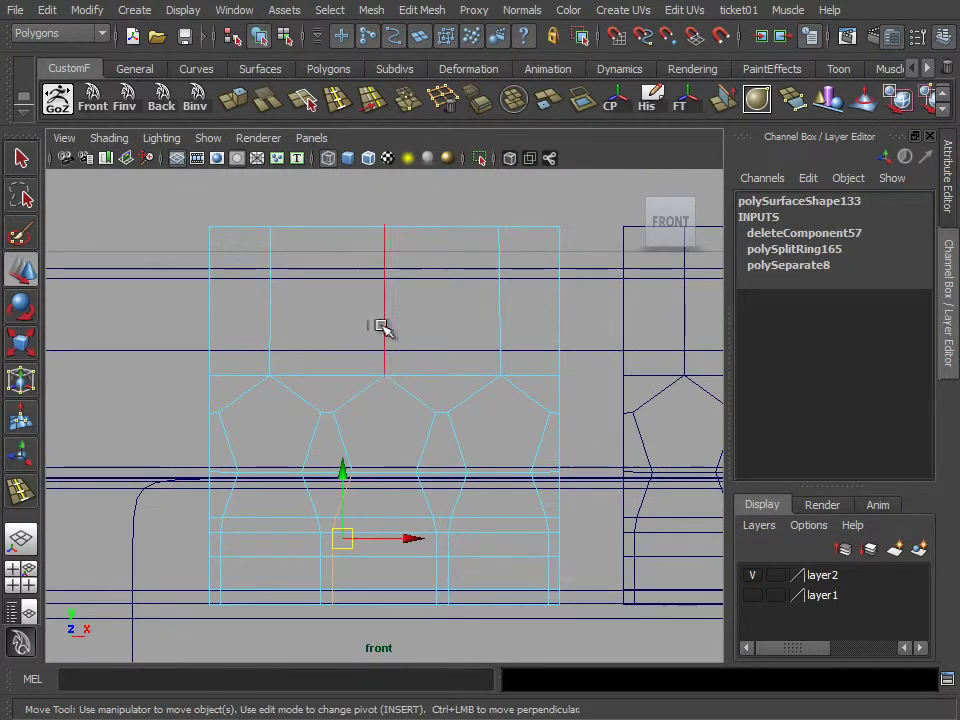
{"action": "left_click", "coordinate": [445, 104]}
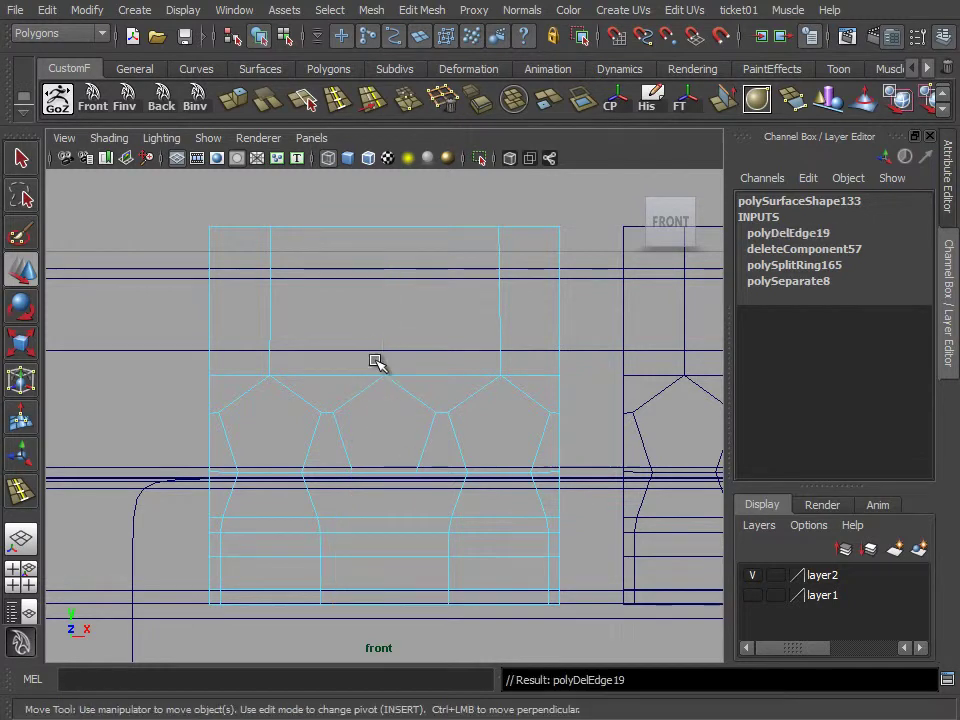
{"action": "key", "text": "space"}
{"action": "key", "text": "space"}
{"action": "right_click_drag", "start_coordinate": [467, 311], "coordinate": [728, 352], "text": "alt"}
Isolate the piece and merge the middle pentagon's vertices to centre twice, closing the opening
{"action": "right_click_drag", "start_coordinate": [574, 448], "coordinate": [583, 443]}
{"action": "key", "text": "f"}
{"action": "key", "text": "ctrl+1"}
{"action": "left_click_drag", "start_coordinate": [476, 190], "coordinate": [435, 150], "text": "alt"}
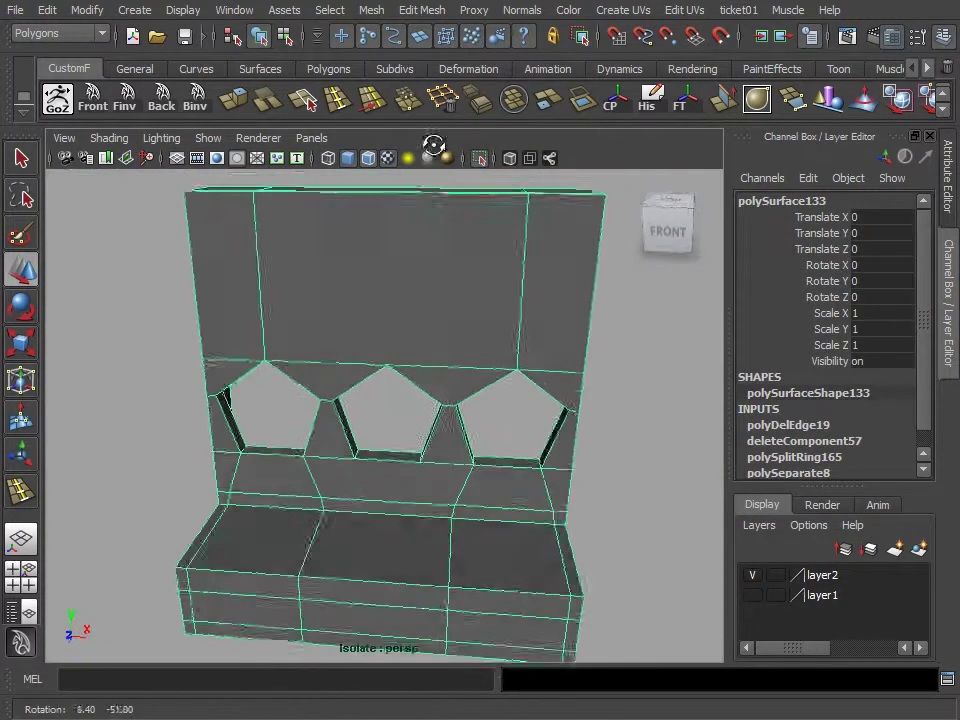
{"action": "left_click_drag", "start_coordinate": [354, 467], "coordinate": [364, 467], "text": "alt"}
{"action": "left_click", "coordinate": [390, 449]}
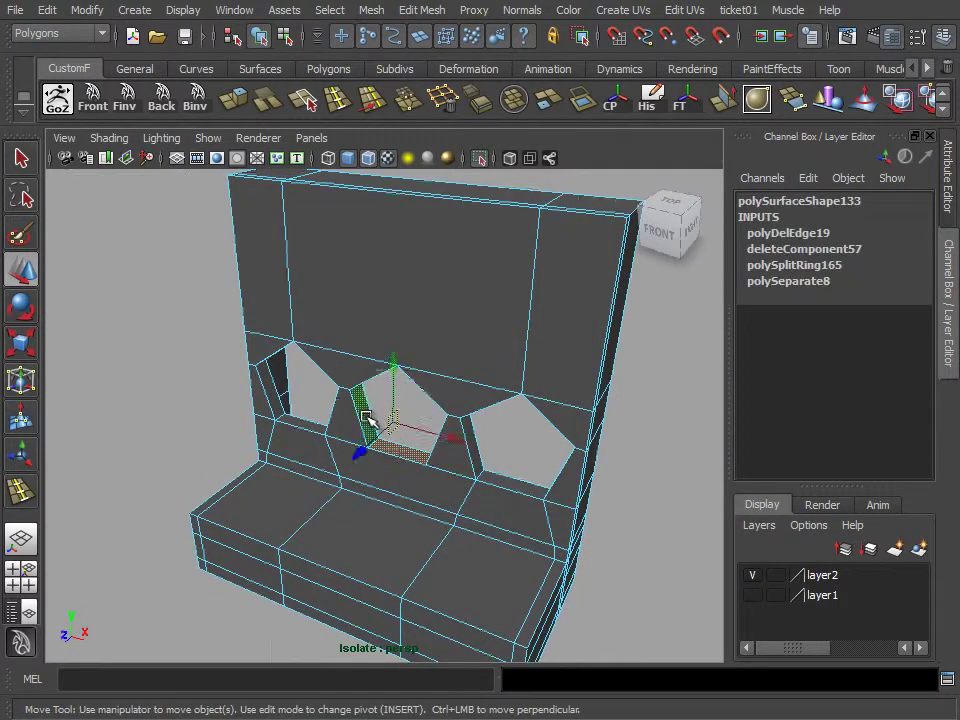
{"action": "mouse_move", "coordinate": [428, 266]}
{"action": "left_mouse_down", "text": "alt"}
{"action": "mouse_move", "coordinate": [411, 403]}
{"action": "mouse_move", "coordinate": [473, 424]}
{"action": "left_mouse_up", "text": "alt"}
{"action": "right_click_drag", "start_coordinate": [321, 405], "coordinate": [327, 398]}
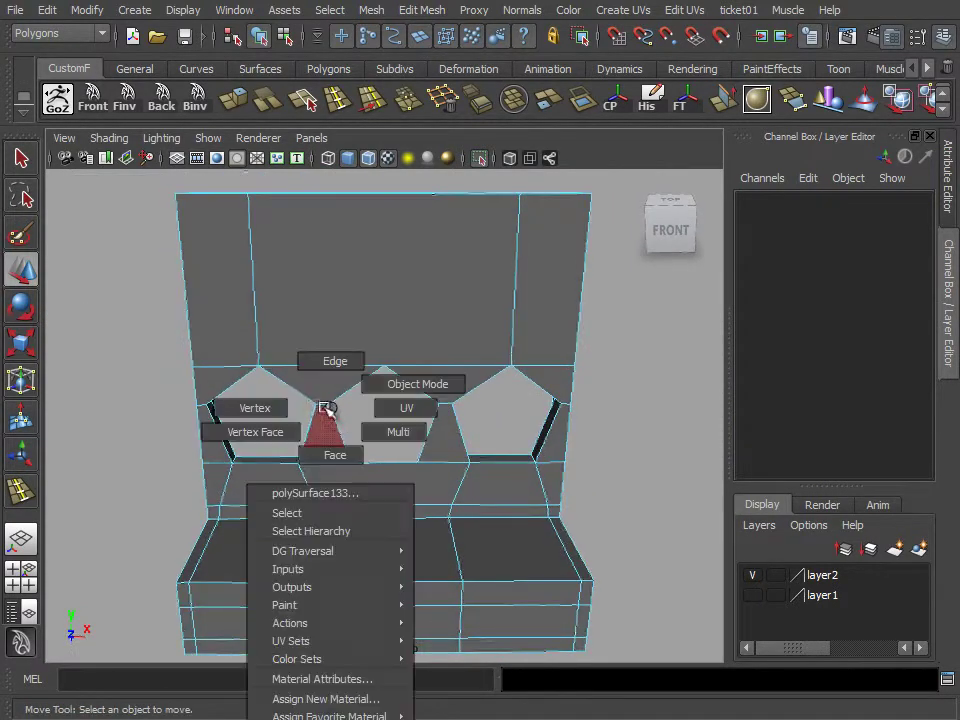
{"action": "left_click", "coordinate": [323, 400]}
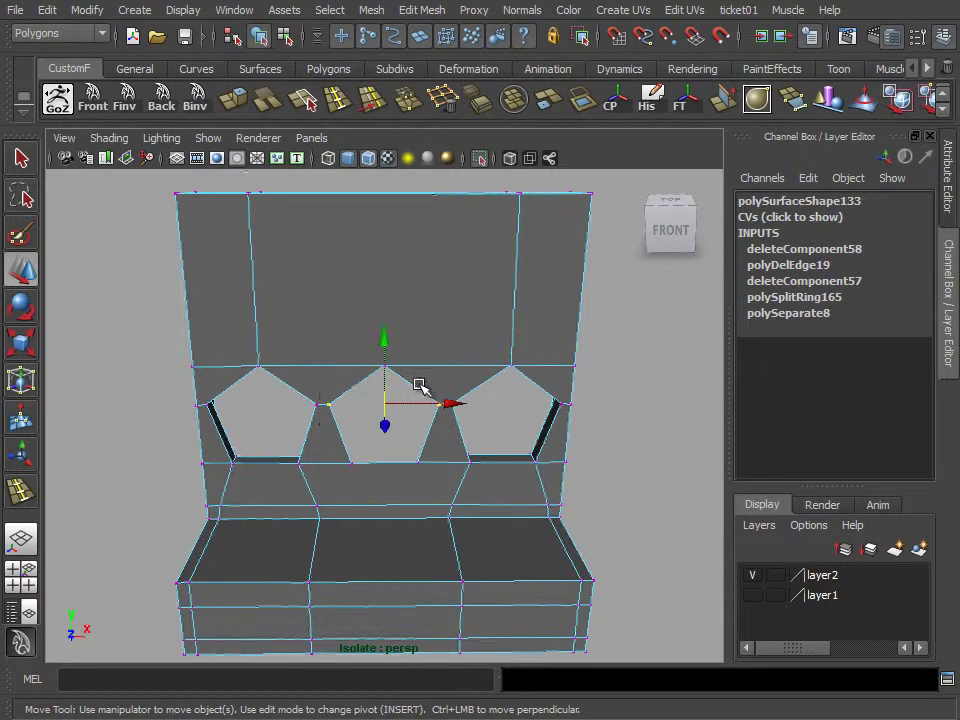
{"action": "left_click", "coordinate": [441, 14]}
{"action": "left_click", "coordinate": [480, 452]}
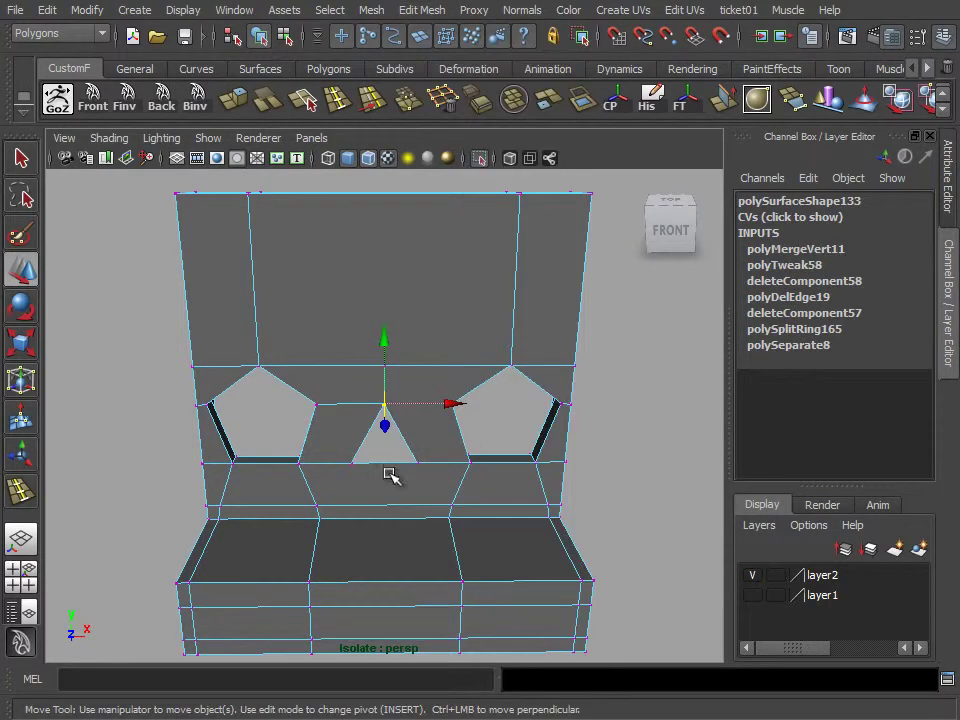
{"action": "key", "text": "g"}
Delete the leftover edges below the closed opening
{"action": "right_click_drag", "start_coordinate": [398, 416], "coordinate": [381, 375]}
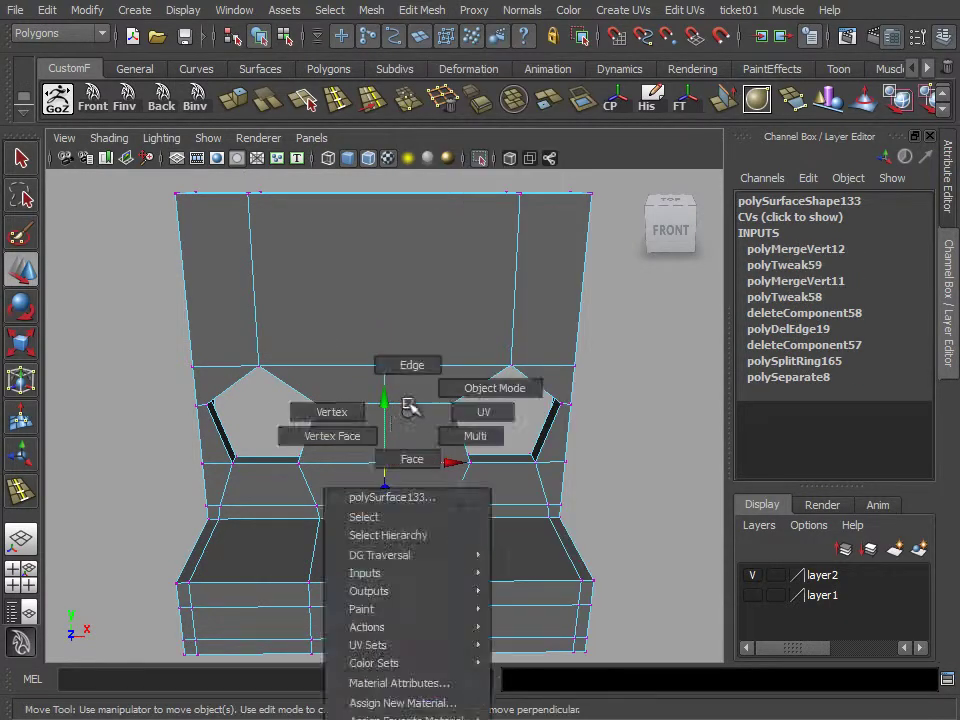
{"action": "left_click", "coordinate": [363, 489]}
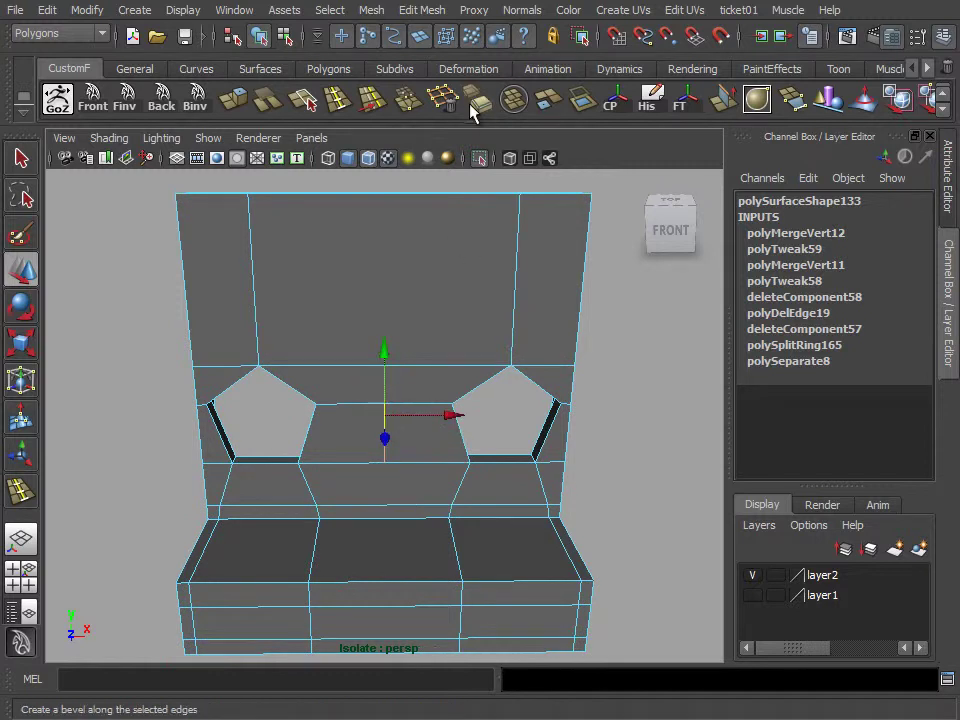
{"action": "key", "text": "Delete"}
{"action": "key", "text": "space"}
{"action": "key", "text": "space"}
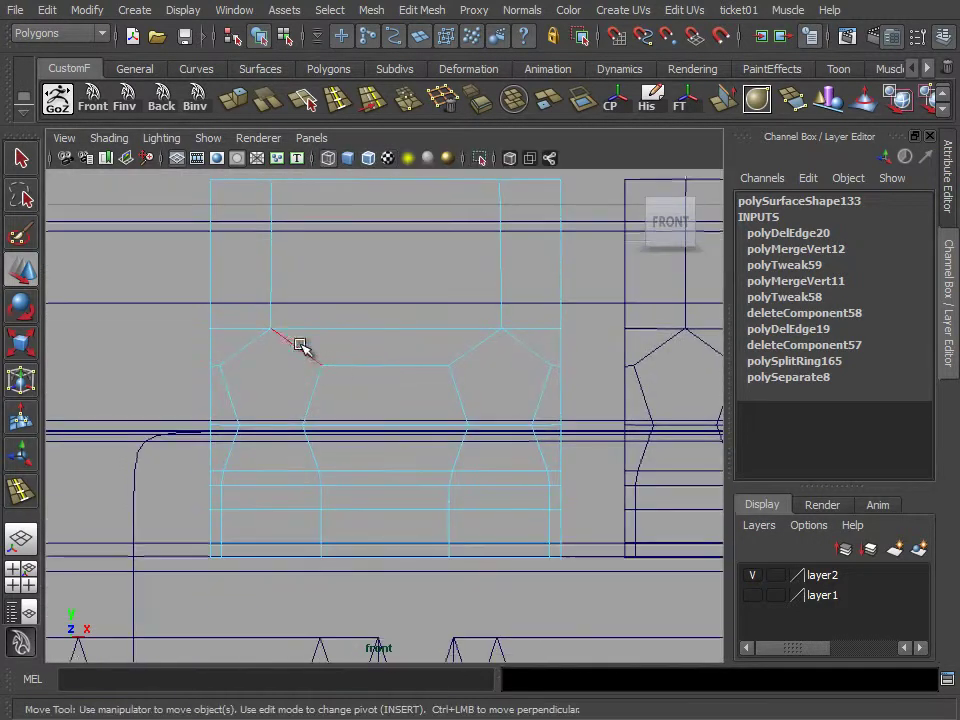
Shift vertex columns along X so the two pentagon openings sit evenly spaced
{"action": "double_click", "coordinate": [382, 568]}
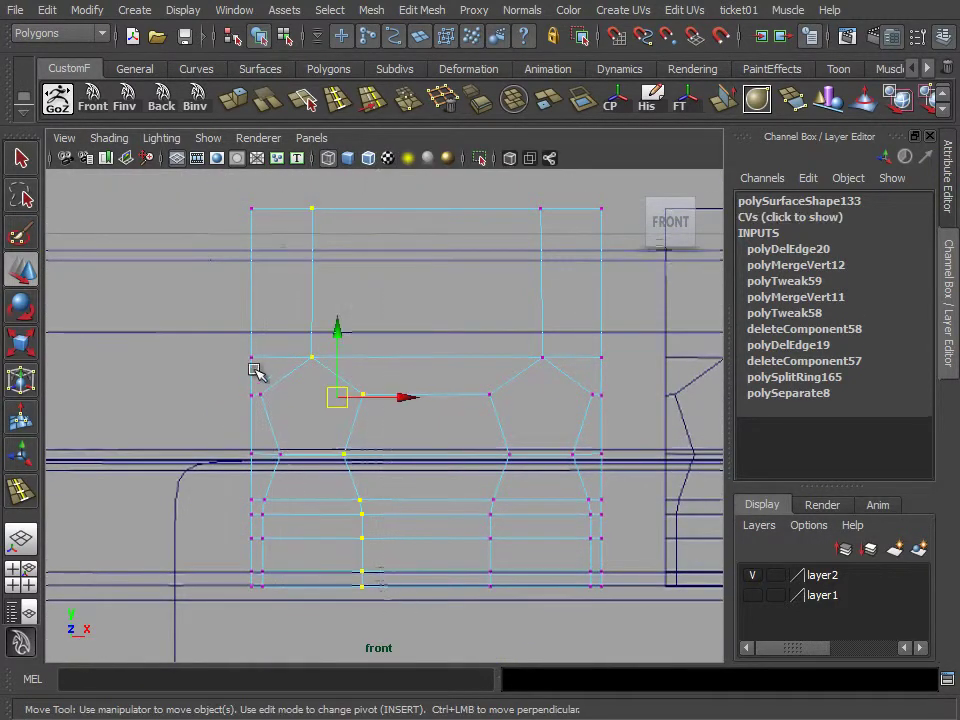
{"action": "left_click_drag", "start_coordinate": [370, 400], "coordinate": [418, 407]}
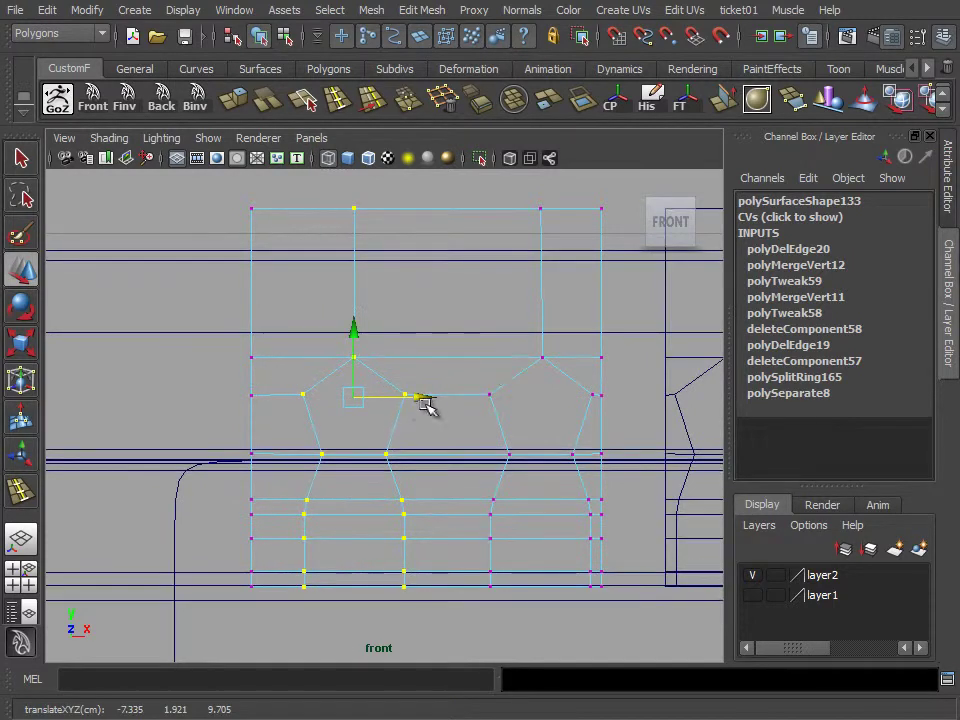
{"action": "middle_click_drag", "start_coordinate": [424, 407], "coordinate": [345, 416], "text": "alt"}
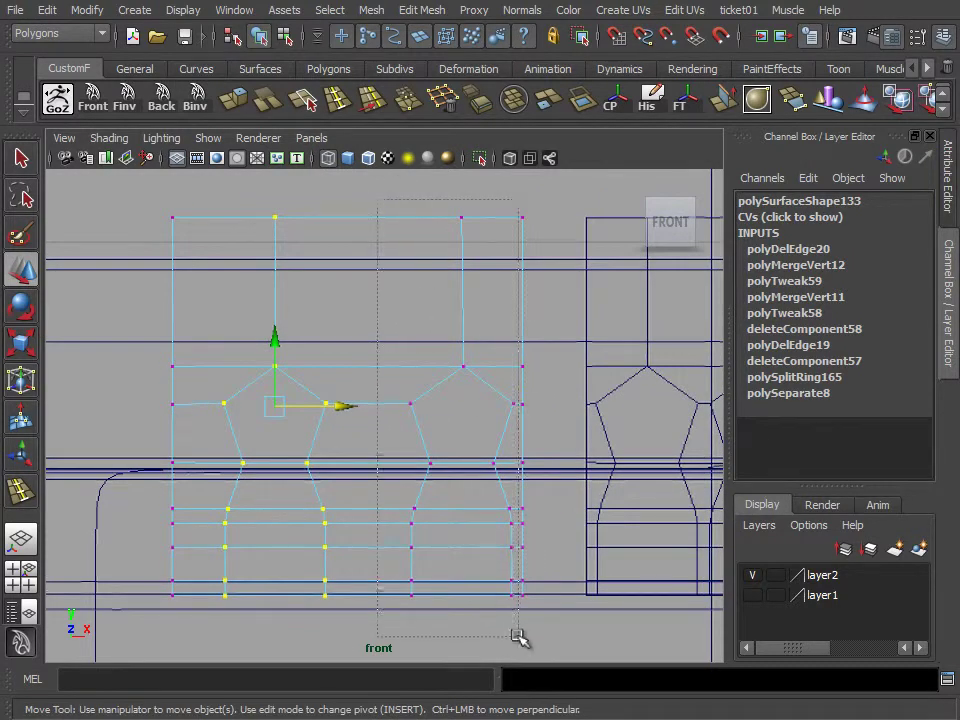
{"action": "left_click_drag", "start_coordinate": [377, 200], "coordinate": [519, 637]}
{"action": "left_click_drag", "start_coordinate": [529, 412], "coordinate": [480, 415]}
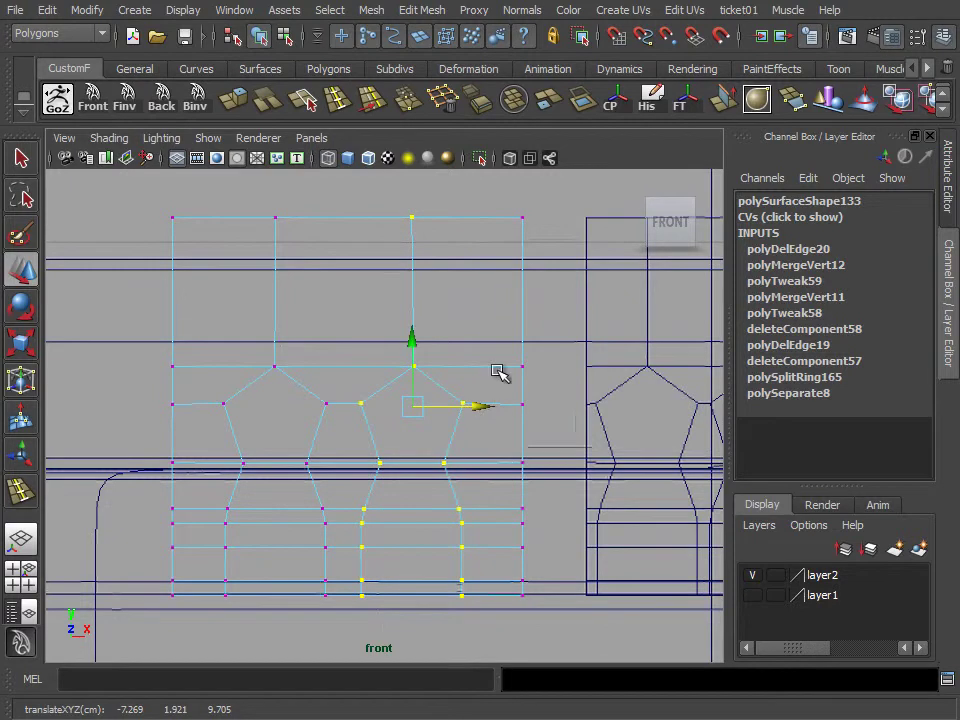
Return to object mode in a single perspective view showing the whole piece
{"action": "key", "text": "space"}
{"action": "key", "text": "space"}
{"action": "key", "text": "F8"}
{"action": "scroll", "coordinate": [390, 380], "scroll_direction": "down", "scroll_amount": 3}
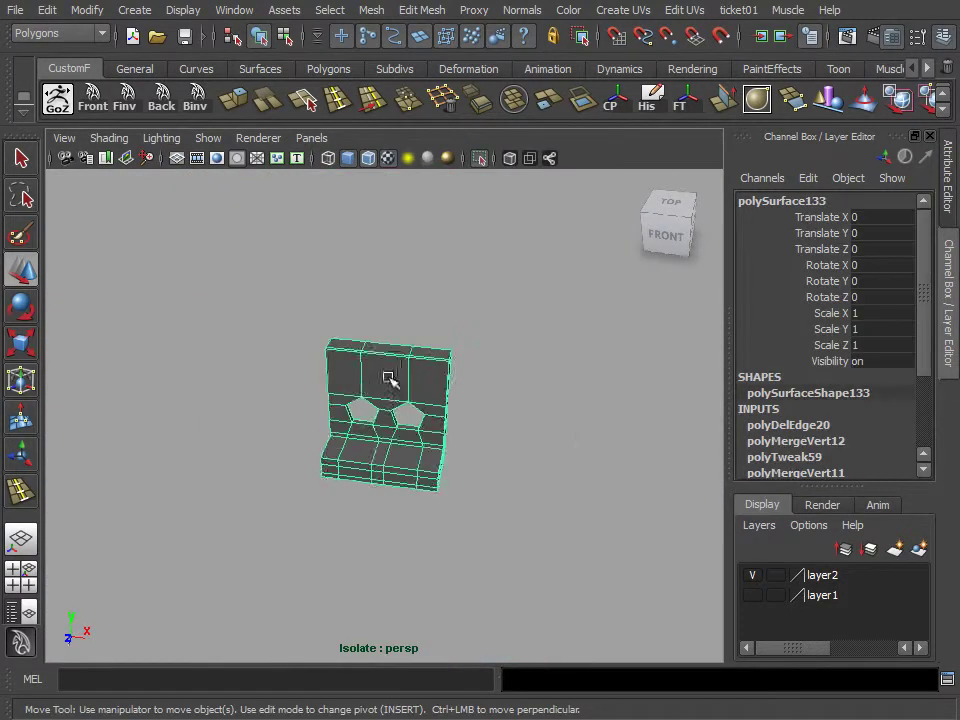
Duplicate the piece, move the copy off to the left, and reselect the original
{"action": "left_click", "coordinate": [612, 101]}
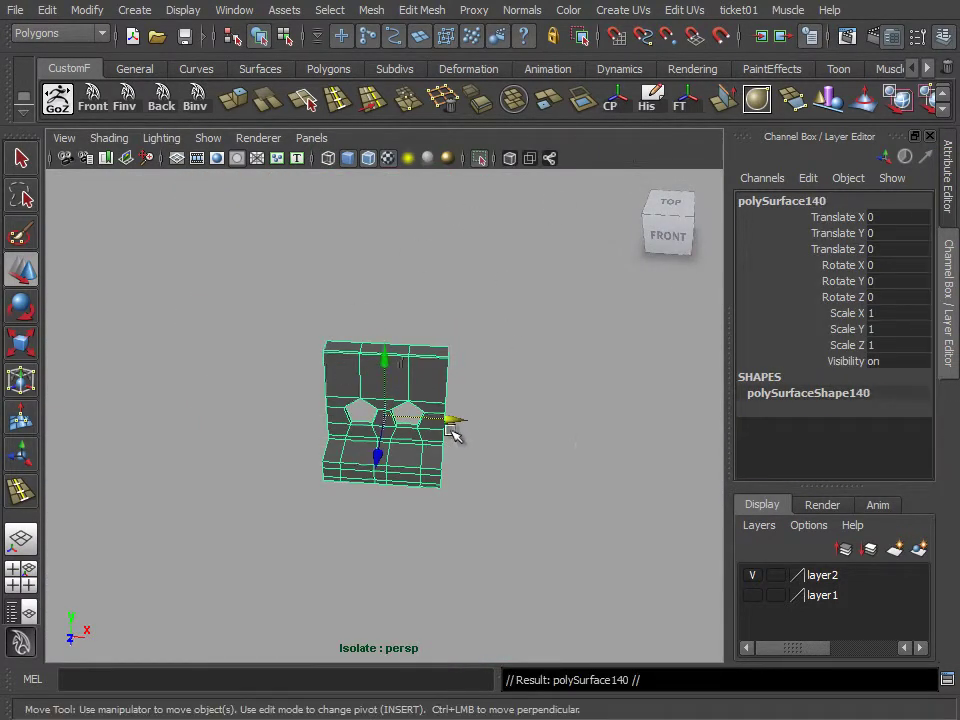
{"action": "left_click_drag", "start_coordinate": [452, 432], "coordinate": [231, 402]}
{"action": "left_click", "coordinate": [396, 375]}
{"action": "left_click_drag", "start_coordinate": [396, 375], "coordinate": [430, 325], "text": "alt"}
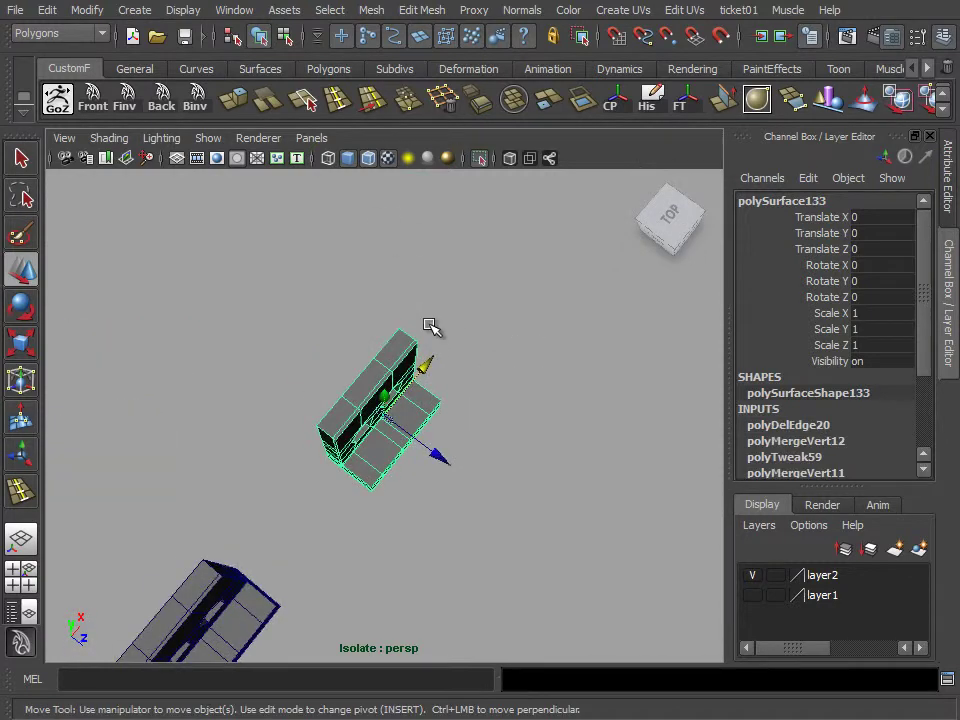
Mirror the original along −Z with a 0.001 merge threshold
{"action": "left_click", "coordinate": [370, 10]}
{"action": "left_click", "coordinate": [574, 431]}
{"action": "mouse_move", "coordinate": [350, 440]}
{"action": "left_mouse_down", "text": "alt"}
{"action": "mouse_move", "coordinate": [335, 453]}
{"action": "mouse_move", "coordinate": [349, 471]}
{"action": "left_mouse_up", "text": "alt"}
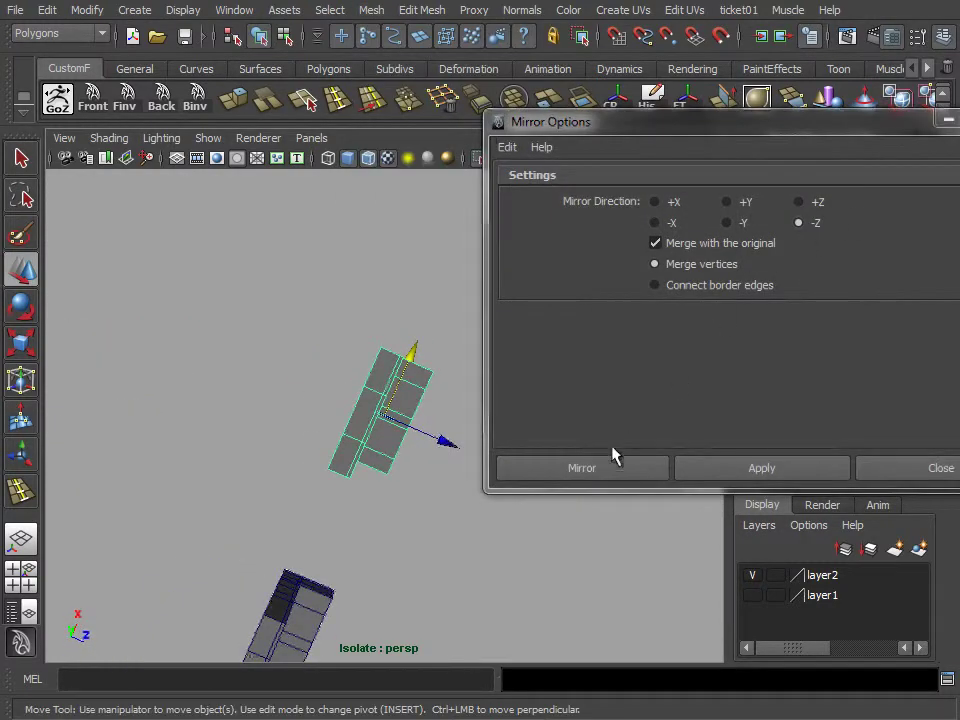
{"action": "left_click", "coordinate": [614, 460]}
{"action": "left_click_drag", "start_coordinate": [443, 328], "coordinate": [470, 335], "text": "alt"}
{"action": "left_click", "coordinate": [785, 425]}
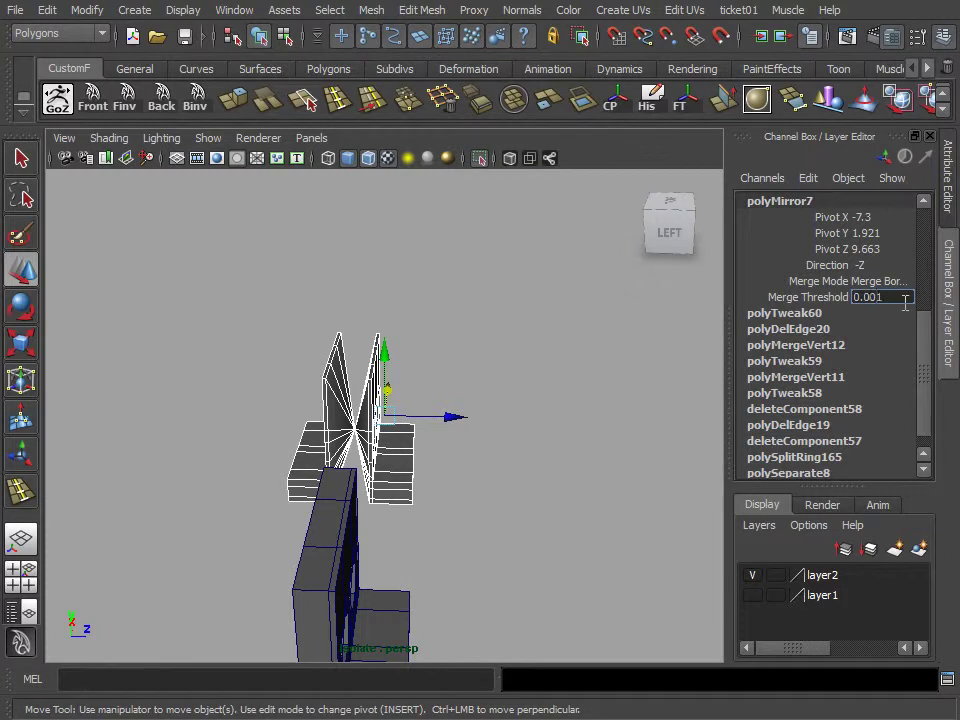
{"action": "key", "text": "Return"}
Delete the stray edge on top of the mirrored mesh
{"action": "left_click_drag", "start_coordinate": [514, 407], "coordinate": [212, 263], "text": "alt"}
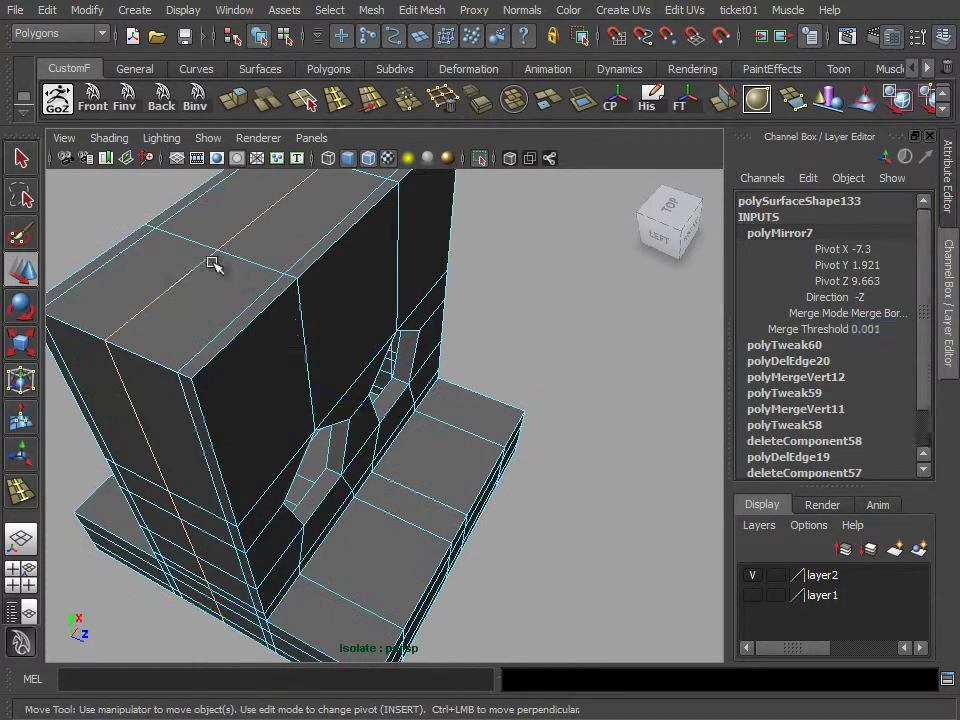
{"action": "left_click", "coordinate": [193, 272]}
{"action": "key", "text": "Delete"}
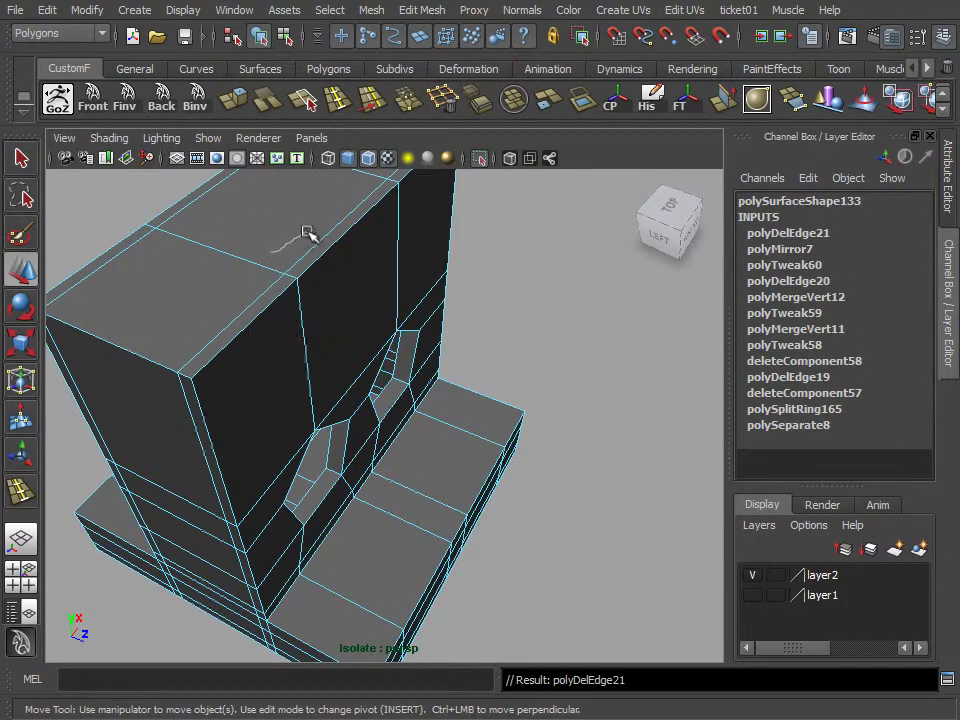
{"action": "right_click_drag", "start_coordinate": [309, 234], "coordinate": [332, 231]}
{"action": "left_click_drag", "start_coordinate": [332, 231], "coordinate": [210, 332], "text": "alt"}
{"action": "mouse_move", "coordinate": [210, 332]}
{"action": "right_mouse_down", "text": "alt"}
{"action": "mouse_move", "coordinate": [394, 386]}
{"action": "mouse_move", "coordinate": [596, 422]}
{"action": "mouse_move", "coordinate": [482, 418]}
{"action": "mouse_move", "coordinate": [441, 369]}
{"action": "right_mouse_up", "text": "alt"}
{"action": "scroll", "coordinate": [426, 421], "scroll_direction": "down", "scroll_amount": 5}
Bridge the left pentagon hole's edges into inner walls with bridge offset 1
{"action": "left_click", "coordinate": [441, 369]}
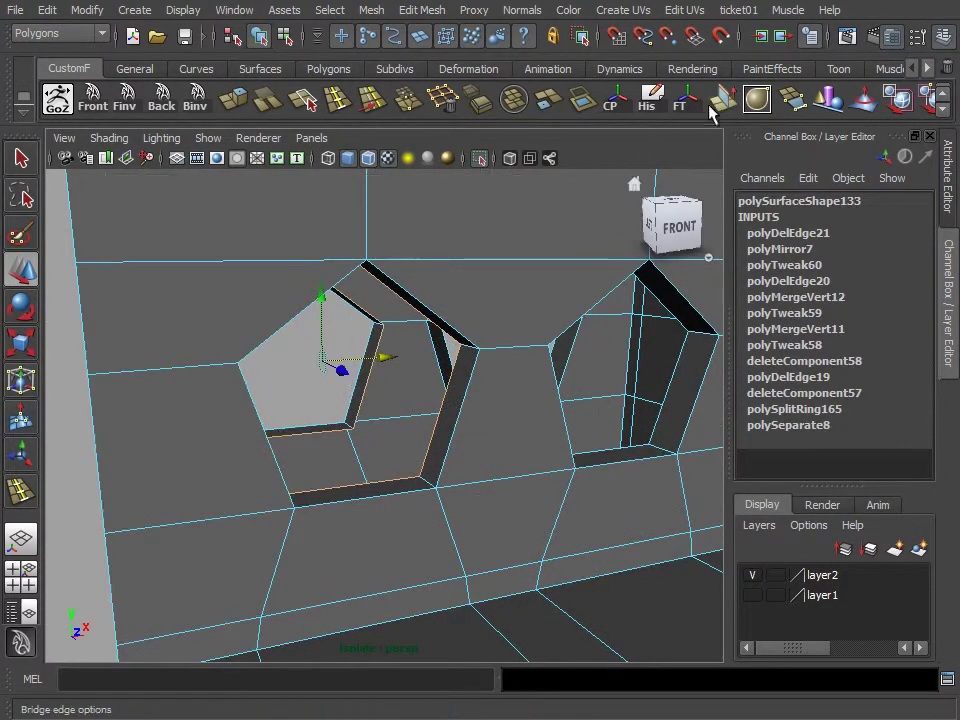
{"action": "left_click", "coordinate": [542, 90]}
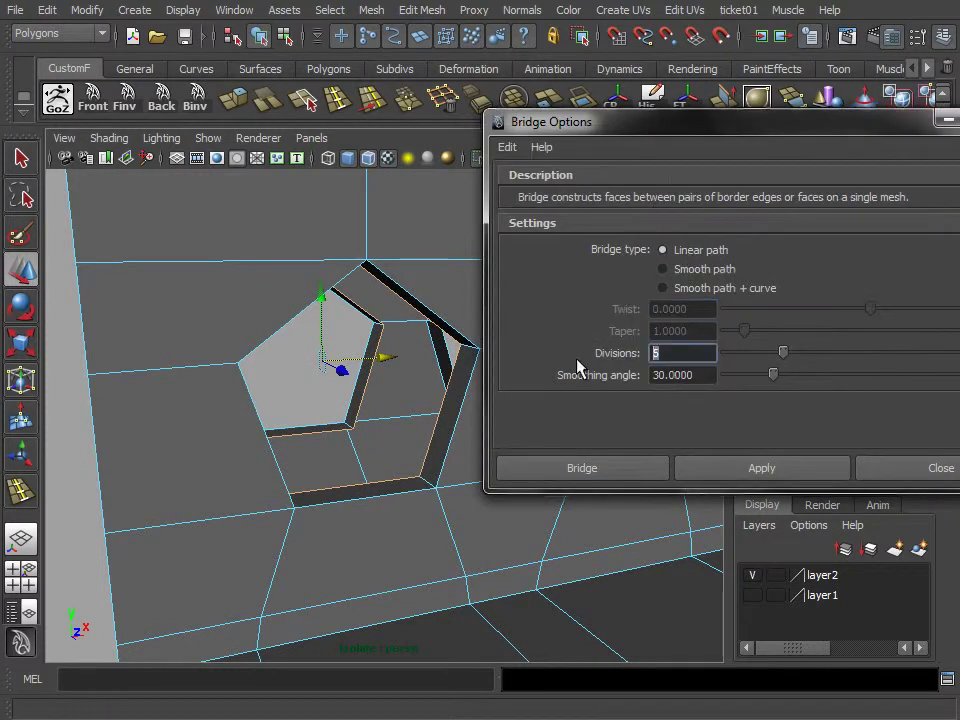
{"action": "left_click", "coordinate": [604, 467]}
{"action": "mouse_move", "coordinate": [604, 467]}
{"action": "left_mouse_down", "text": "alt"}
{"action": "mouse_move", "coordinate": [450, 443]}
{"action": "mouse_move", "coordinate": [775, 365]}
{"action": "left_mouse_up", "text": "alt"}
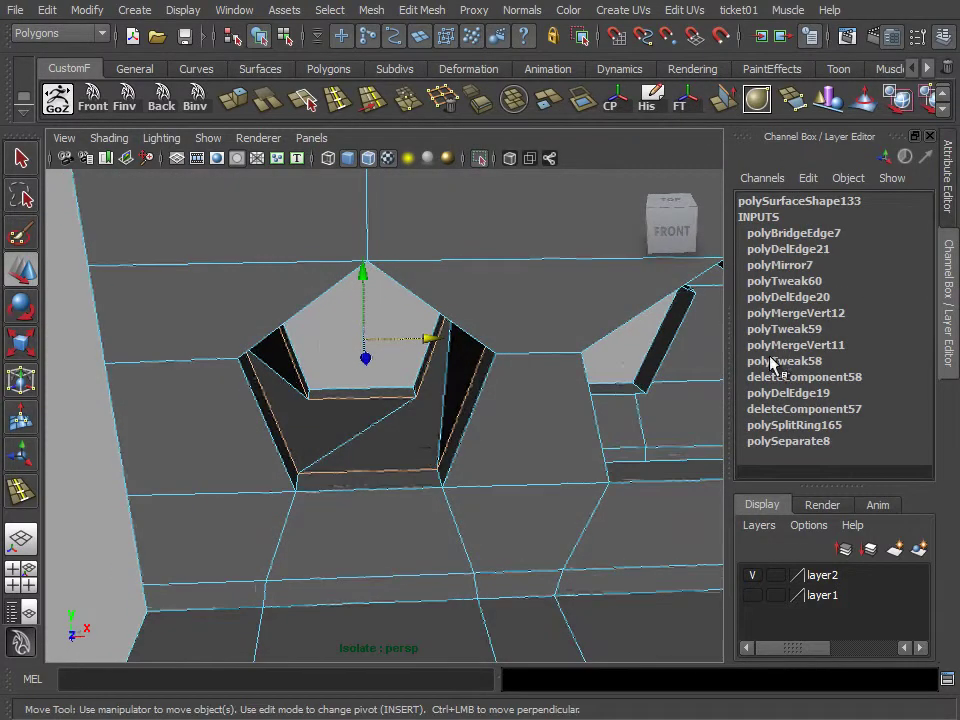
{"action": "left_click", "coordinate": [817, 233]}
{"action": "left_click", "coordinate": [816, 265]}
{"action": "middle_click_drag", "start_coordinate": [508, 328], "coordinate": [561, 388]}
{"action": "right_click_drag", "start_coordinate": [561, 388], "coordinate": [292, 375], "text": "alt"}
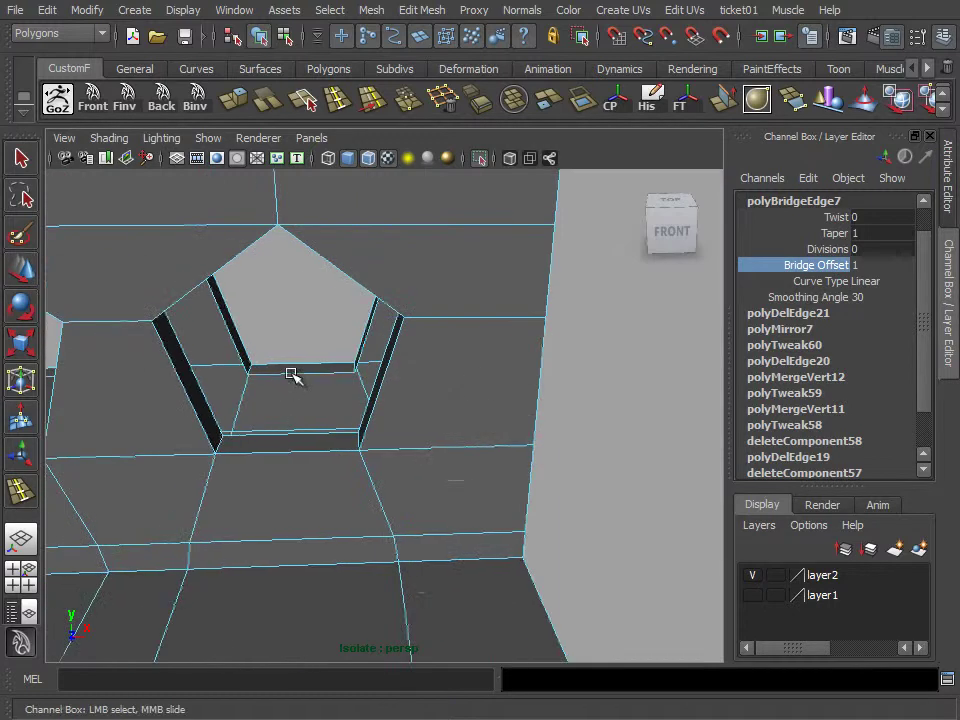
{"action": "mouse_move", "coordinate": [292, 375]}
{"action": "left_mouse_down", "text": "alt"}
{"action": "mouse_move", "coordinate": [310, 372]}
{"action": "mouse_move", "coordinate": [201, 369]}
{"action": "left_mouse_up", "text": "alt"}
Bridge the remaining hole edges, again setting bridge offset 1 to untwist the walls
{"action": "key", "text": "w"}
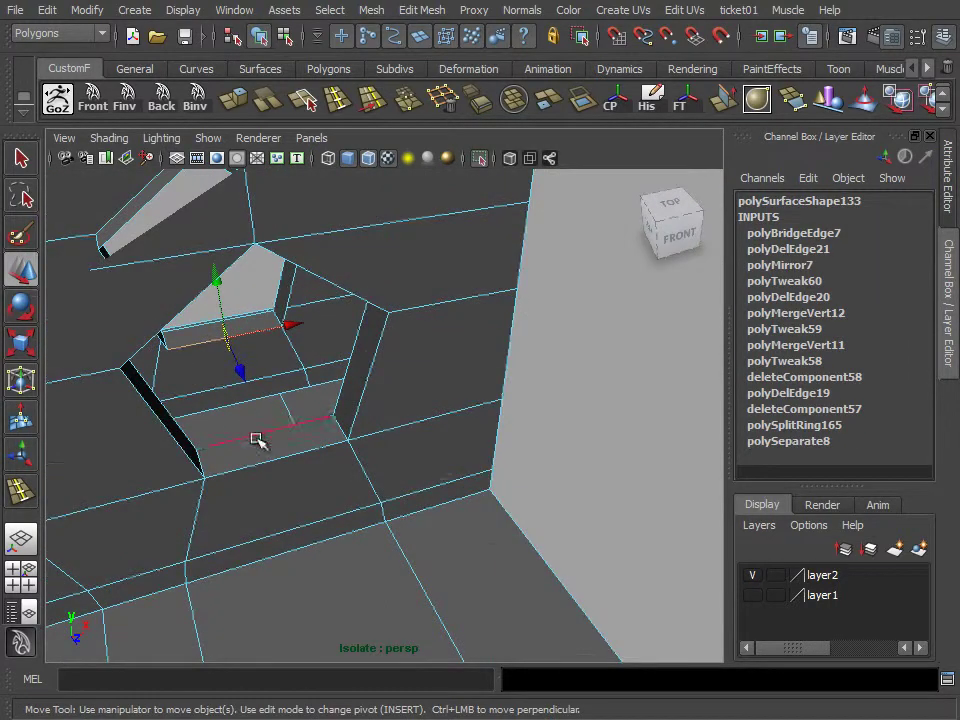
{"action": "left_click_drag", "start_coordinate": [257, 439], "coordinate": [236, 407], "text": "alt"}
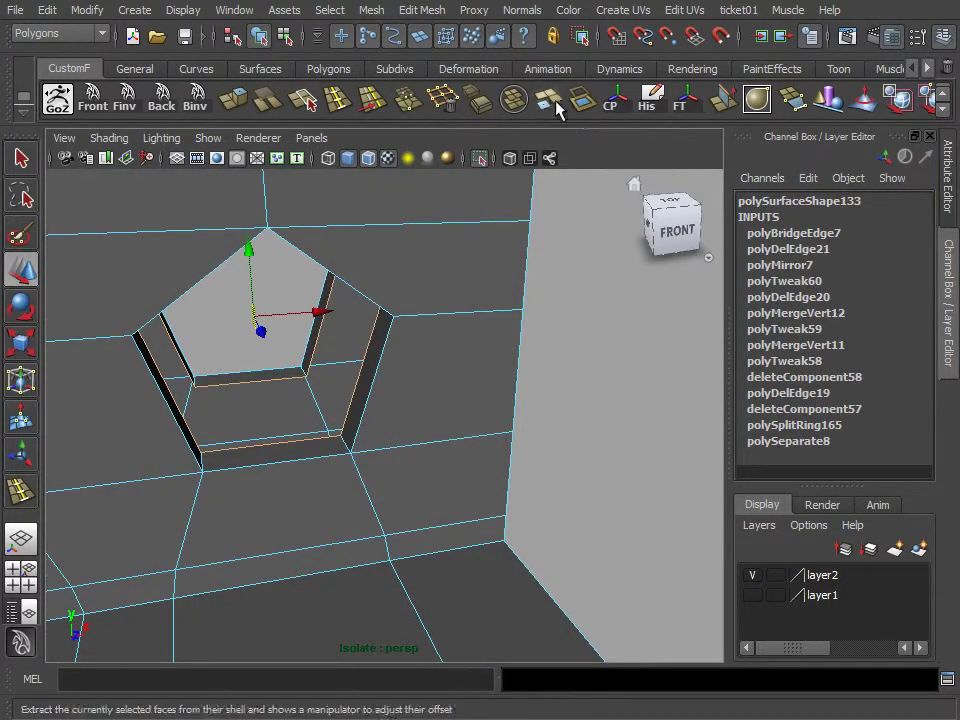
{"action": "left_click", "coordinate": [723, 110]}
{"action": "left_click", "coordinate": [643, 462]}
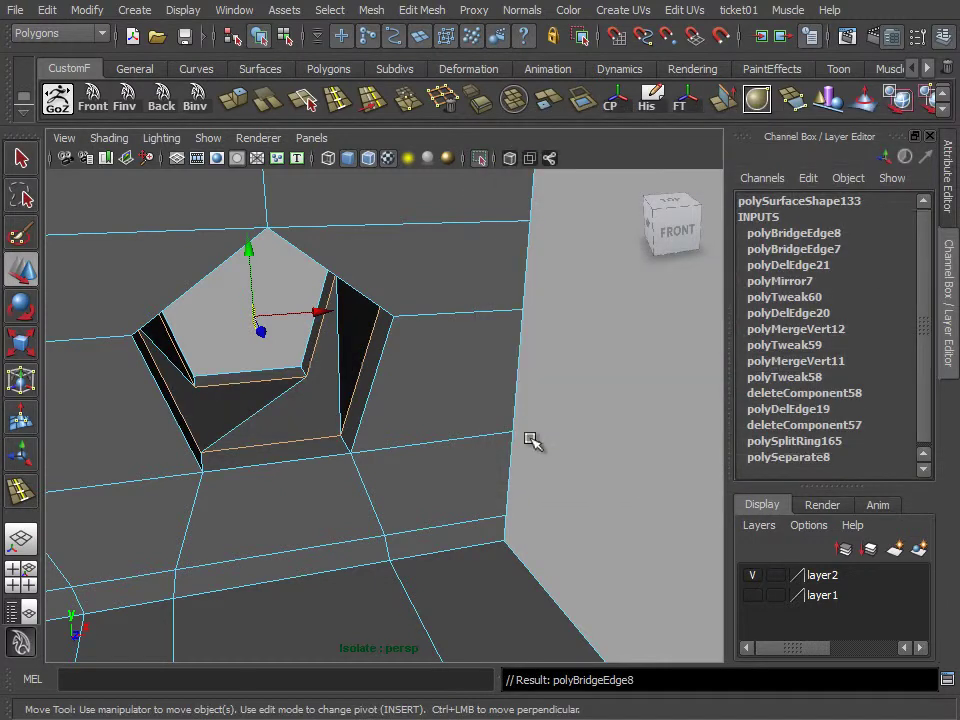
{"action": "left_click", "coordinate": [794, 201]}
{"action": "left_click", "coordinate": [818, 265]}
Return to object mode and select the spare copy on the left
{"action": "right_click_drag", "start_coordinate": [396, 306], "coordinate": [489, 279]}
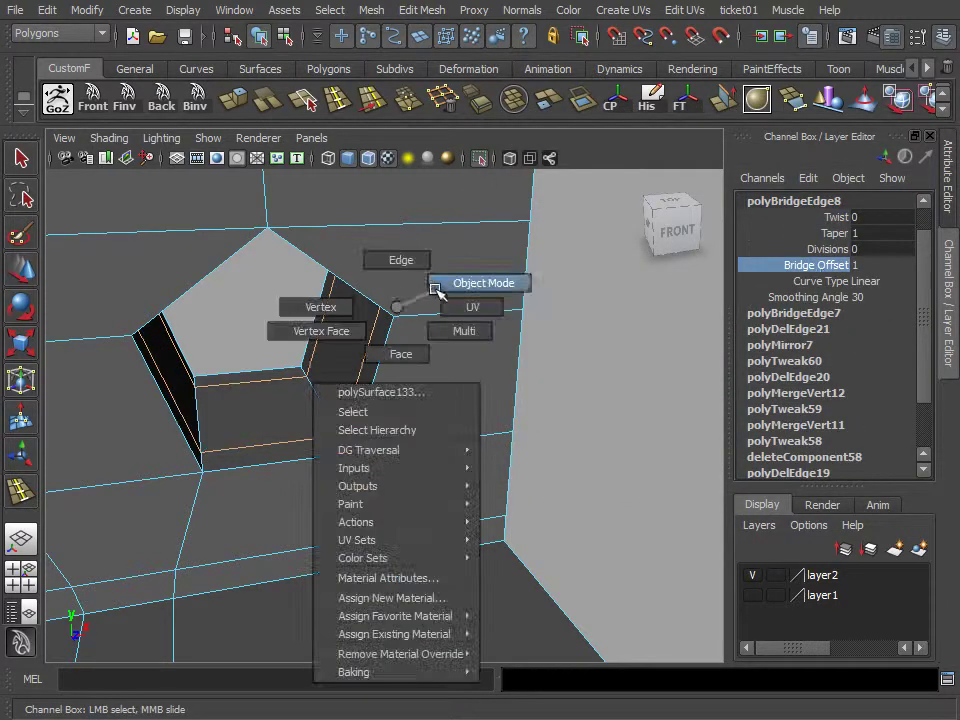
{"action": "key", "text": "f"}
{"action": "middle_click_drag", "start_coordinate": [343, 392], "coordinate": [351, 396], "text": "alt"}
{"action": "left_click", "coordinate": [285, 366]}
Maximize the isolated perspective view of the spare copy and delete edge loops from its top
{"action": "key", "text": "space"}
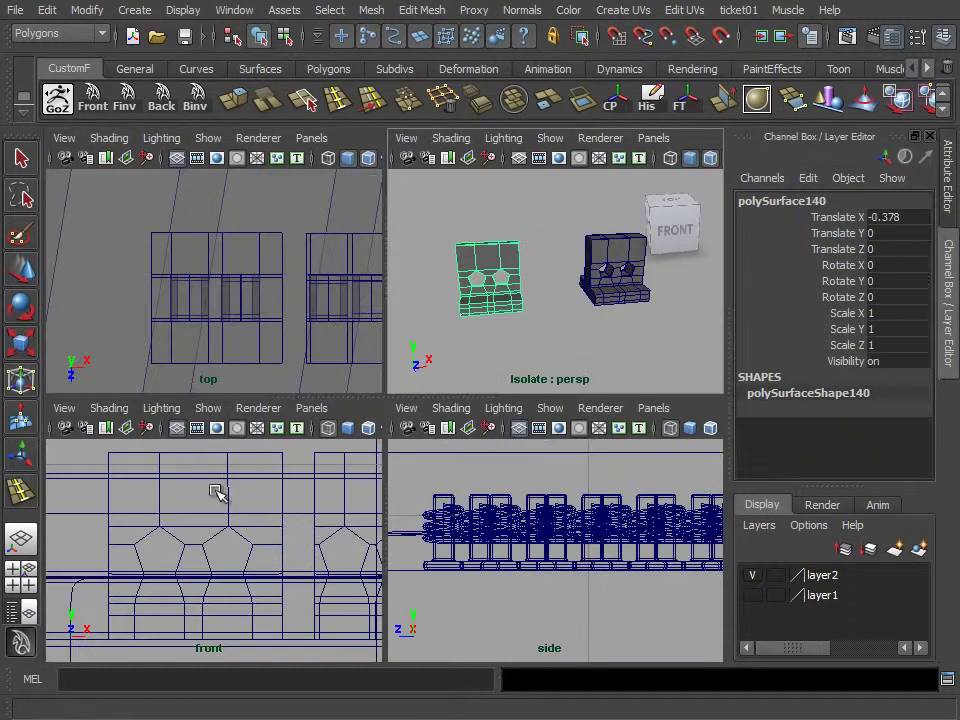
{"action": "key", "text": "space"}
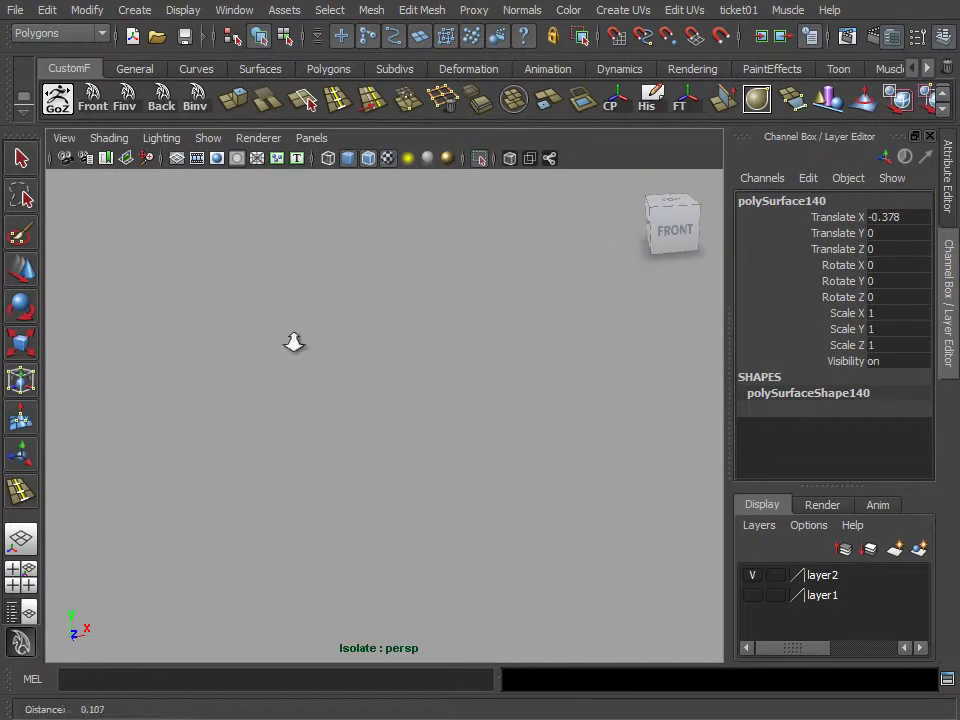
{"action": "right_click_drag", "start_coordinate": [306, 377], "coordinate": [291, 489]}
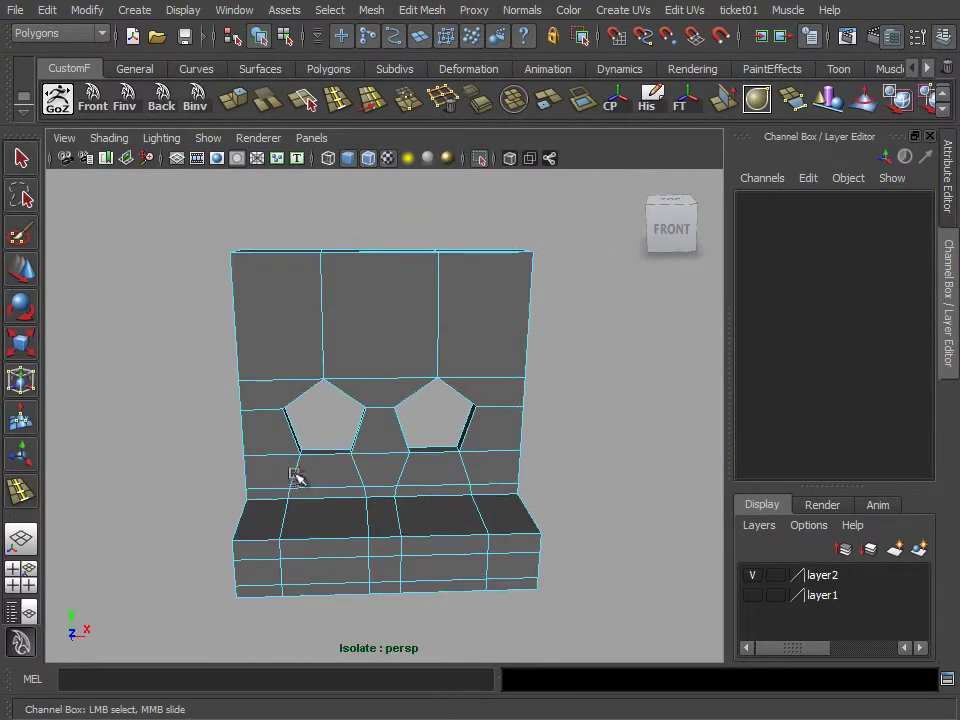
{"action": "left_click_drag", "start_coordinate": [240, 440], "coordinate": [300, 454], "text": "alt"}
{"action": "left_click", "coordinate": [296, 458]}
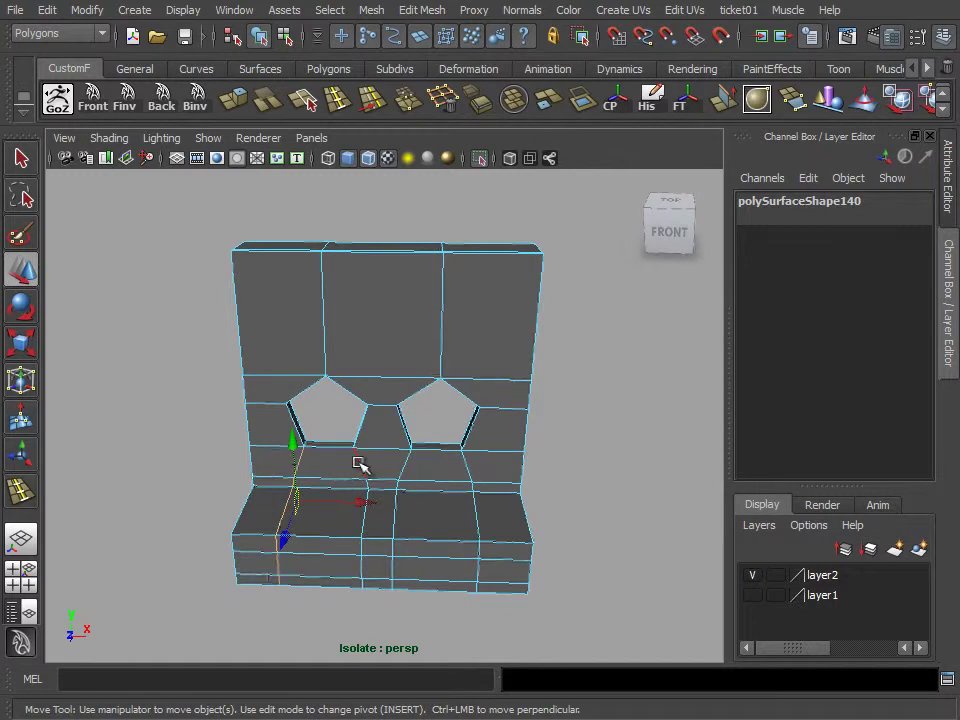
{"action": "key", "text": "Delete"}
Delete the inner faces of the copy's left pentagon hole
{"action": "left_click_drag", "start_coordinate": [428, 178], "coordinate": [277, 423], "text": "alt"}
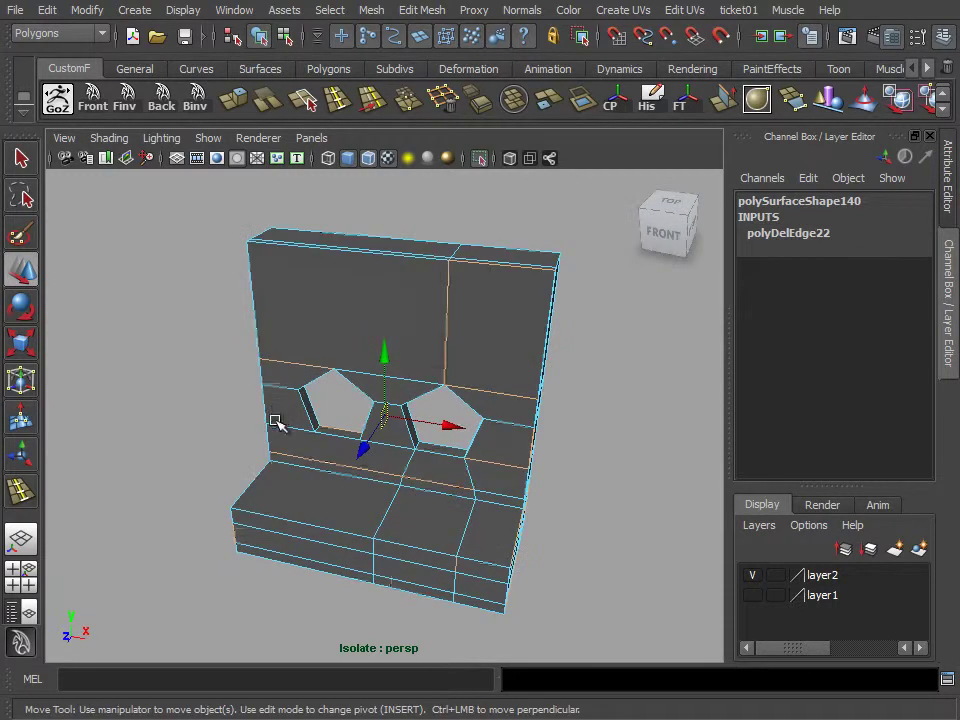
{"action": "key", "text": "f"}
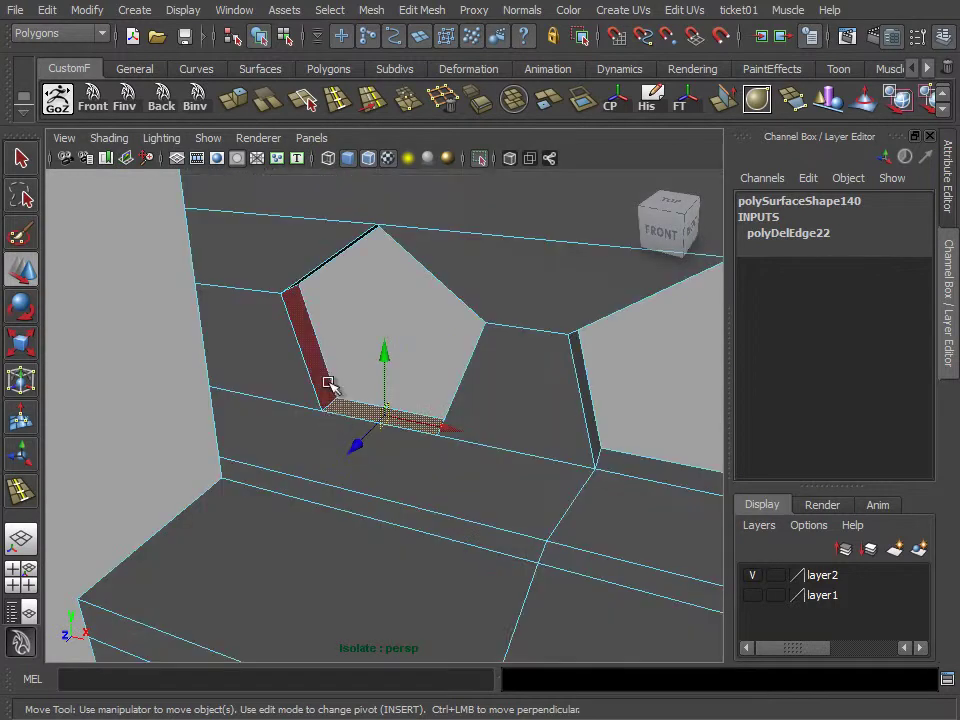
{"action": "left_click", "coordinate": [329, 383], "text": "shift"}
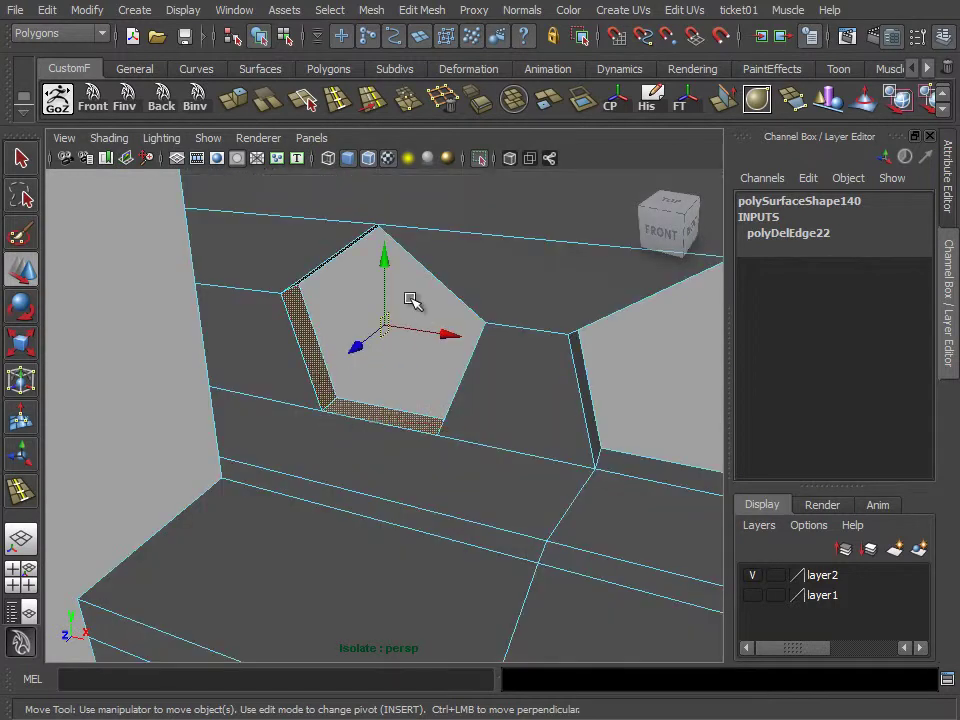
{"action": "right_click_drag", "start_coordinate": [440, 268], "coordinate": [370, 272]}
{"action": "key", "text": "Delete"}
Merge the pentagon's corner vertices into one point and select the leftover edge
{"action": "left_click", "coordinate": [279, 295]}
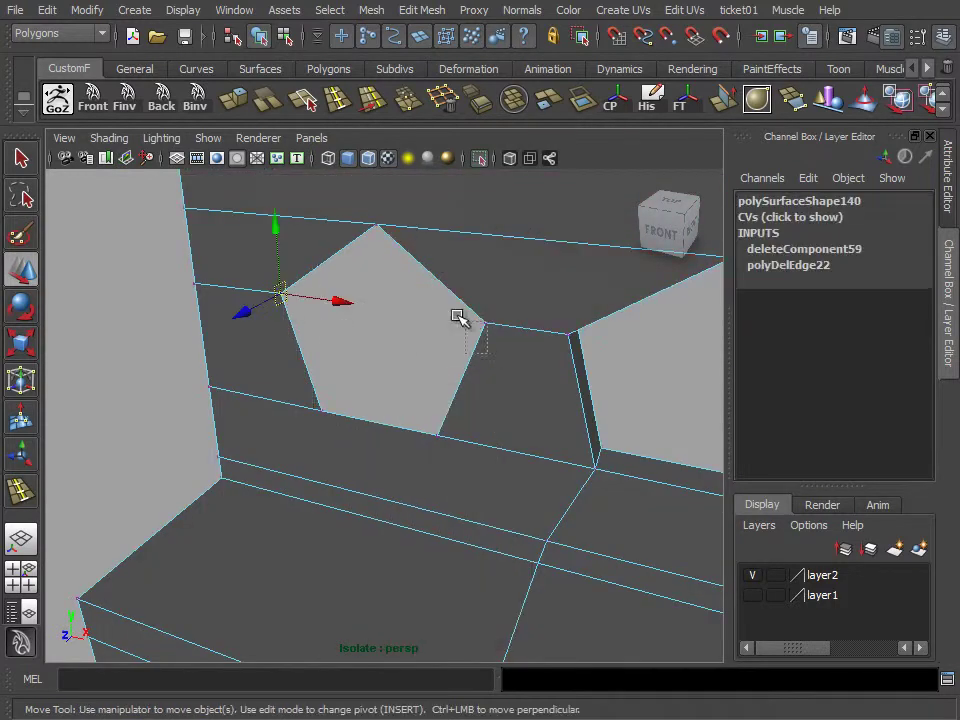
{"action": "left_click", "coordinate": [421, 10]}
{"action": "left_click", "coordinate": [447, 425]}
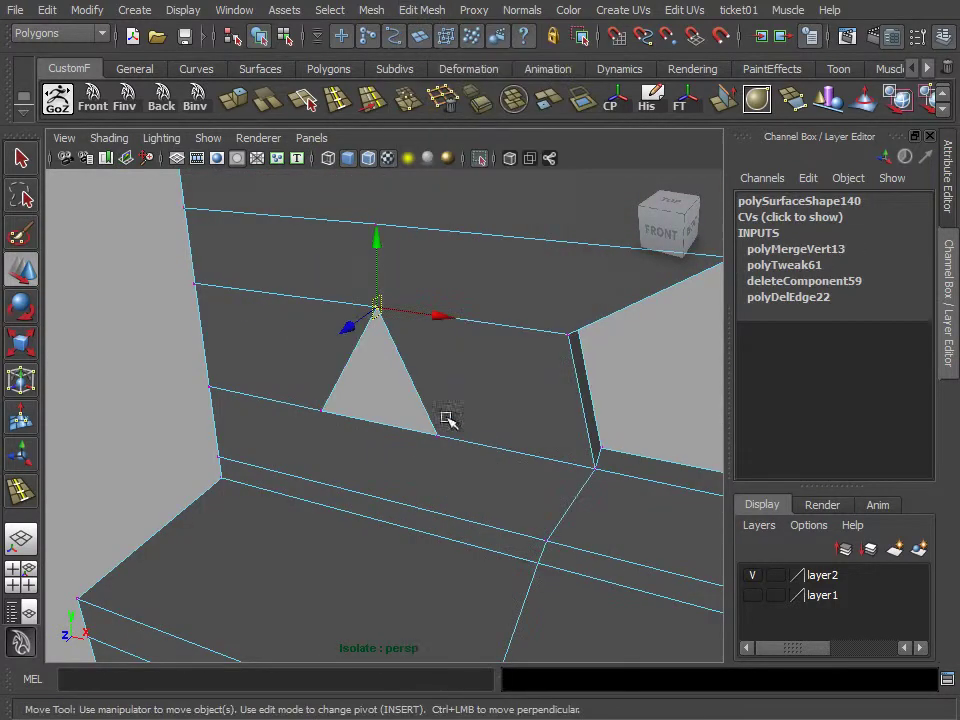
{"action": "key", "text": "g"}
{"action": "right_click_drag", "start_coordinate": [400, 320], "coordinate": [322, 318]}
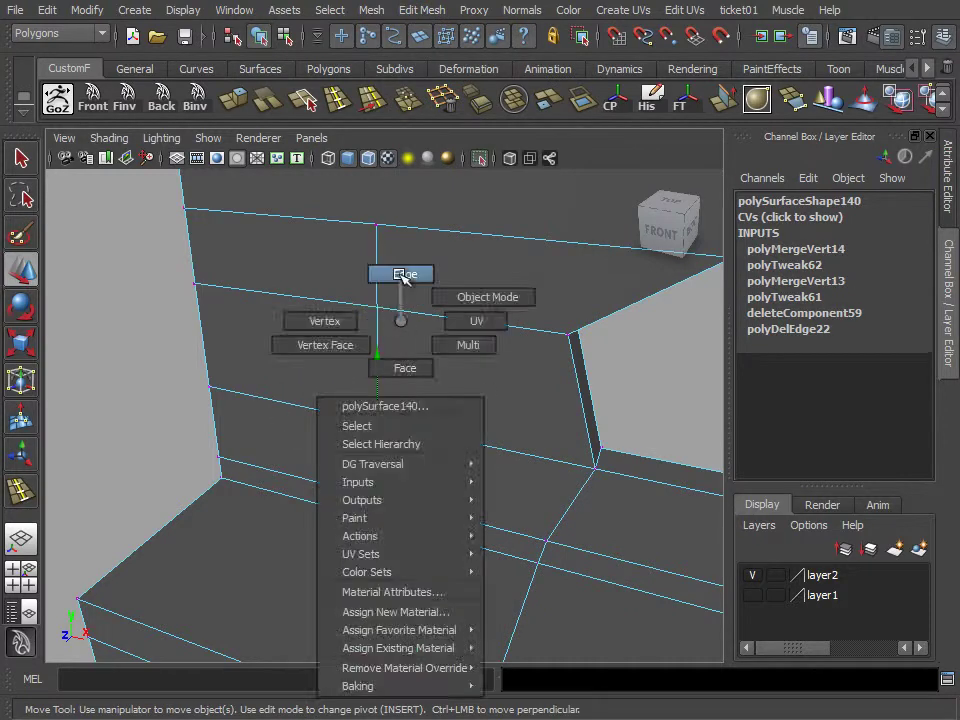
{"action": "left_click_drag", "start_coordinate": [376, 396], "coordinate": [382, 266]}
Delete the leftover edge and shift the inner vertex columns left along X
{"action": "left_click", "coordinate": [443, 100]}
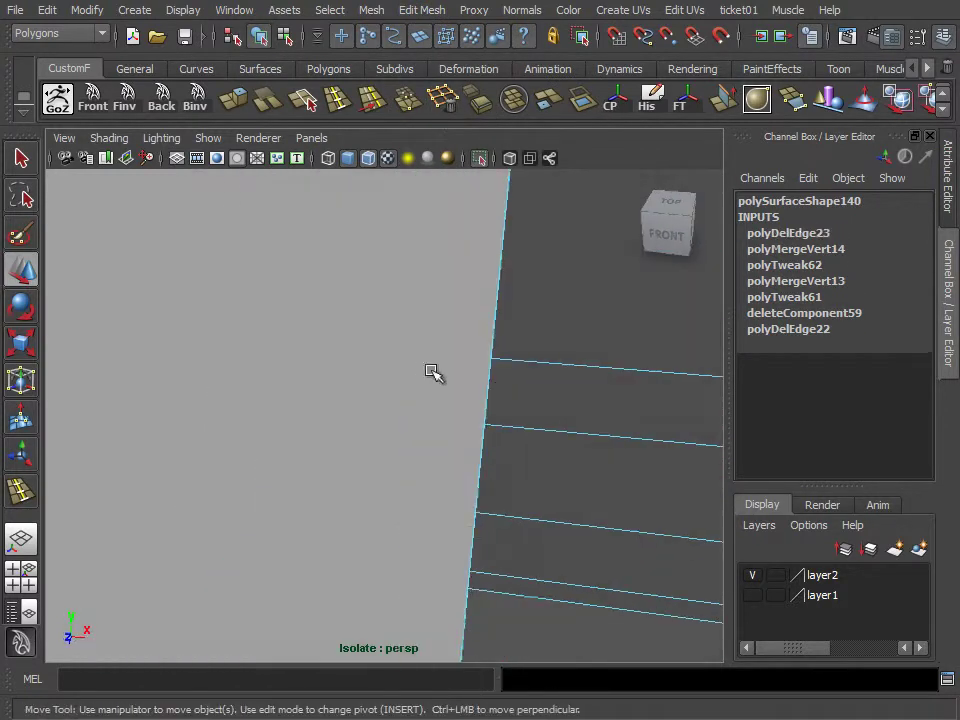
{"action": "key", "text": "space"}
{"action": "key", "text": "space"}
{"action": "scroll", "coordinate": [520, 488], "scroll_direction": "down", "scroll_amount": 5}
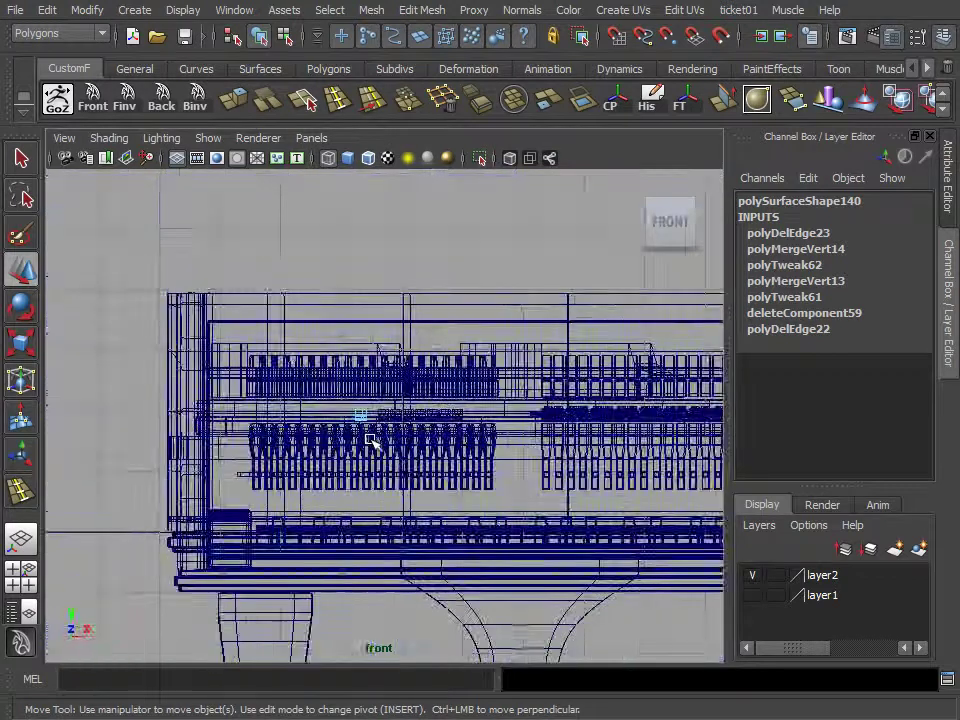
{"action": "scroll", "coordinate": [422, 414], "scroll_direction": "up", "scroll_amount": 3}
{"action": "right_click", "coordinate": [380, 363]}
{"action": "right_click_drag", "start_coordinate": [380, 363], "coordinate": [230, 355]}
{"action": "left_click_drag", "start_coordinate": [440, 503], "coordinate": [475, 516]}
{"action": "left_click_drag", "start_coordinate": [490, 358], "coordinate": [428, 358]}
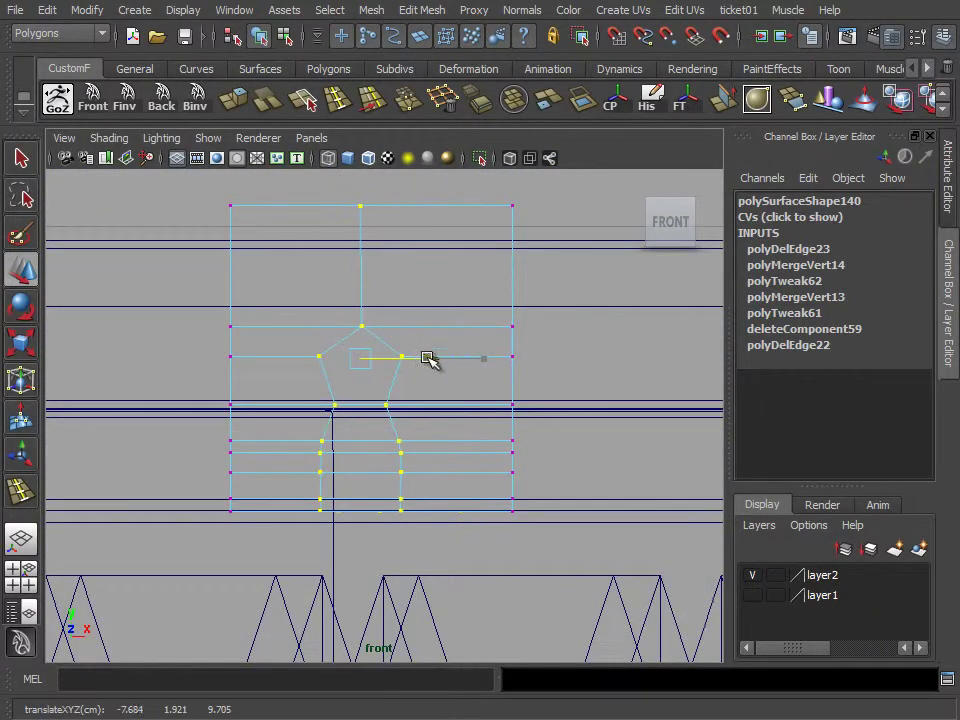
Mirror the part across −Z with a 0.001 merge threshold
{"action": "key", "text": "space"}
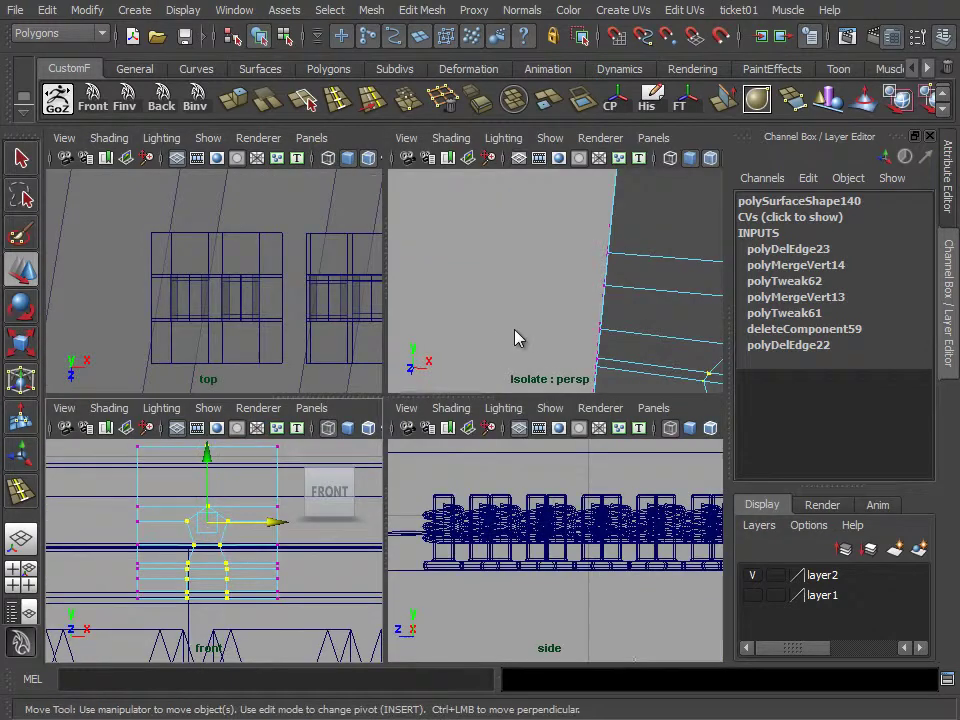
{"action": "key", "text": "space"}
{"action": "right_click_drag", "start_coordinate": [443, 476], "coordinate": [476, 461]}
{"action": "middle_click_drag", "start_coordinate": [465, 437], "coordinate": [408, 397], "text": "alt"}
{"action": "left_click", "coordinate": [371, 10]}
{"action": "left_click", "coordinate": [571, 430]}
{"action": "left_click", "coordinate": [575, 464]}
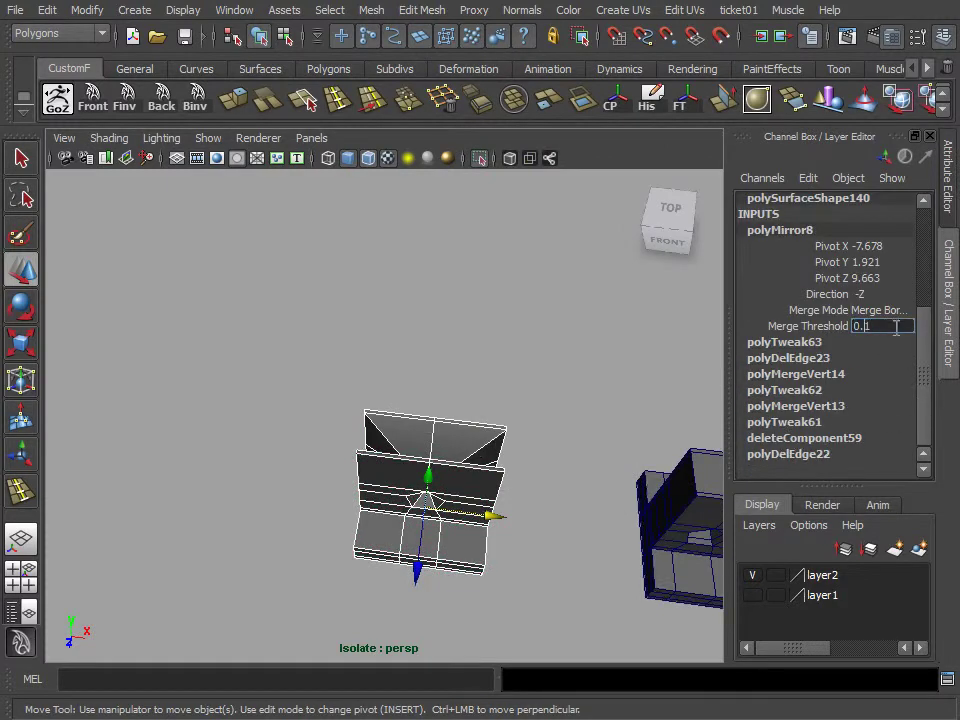
{"action": "type", "text": "0.001"}
Delete the seam edge along the mirror line and end isolation to show the whole scene
{"action": "key", "text": "F8"}
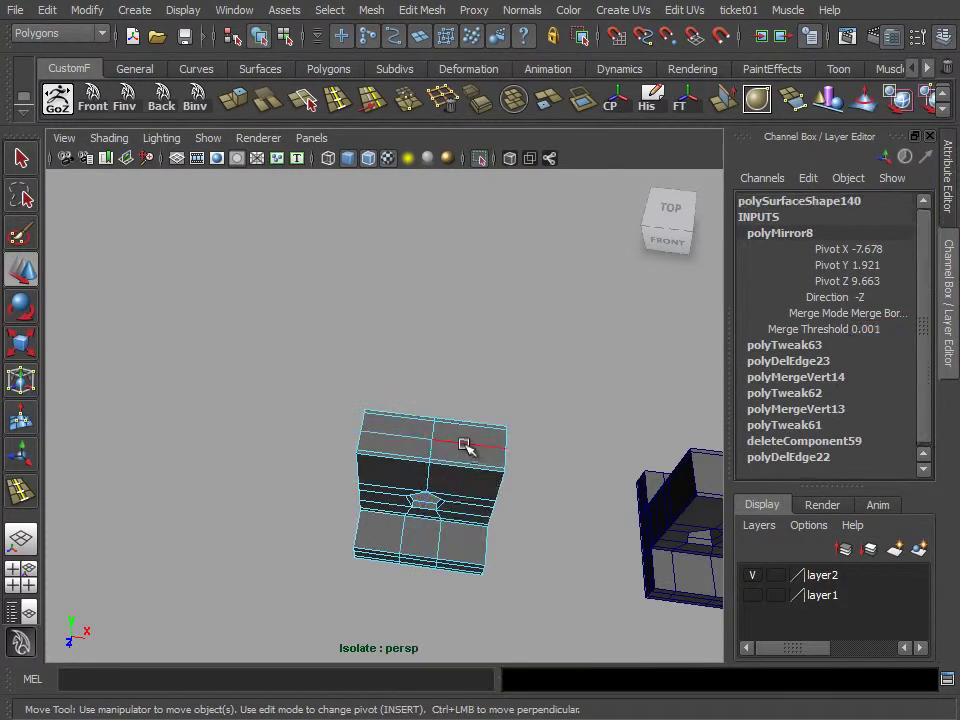
{"action": "left_click", "coordinate": [465, 444]}
{"action": "left_click", "coordinate": [438, 100]}
{"action": "key", "text": "F8"}
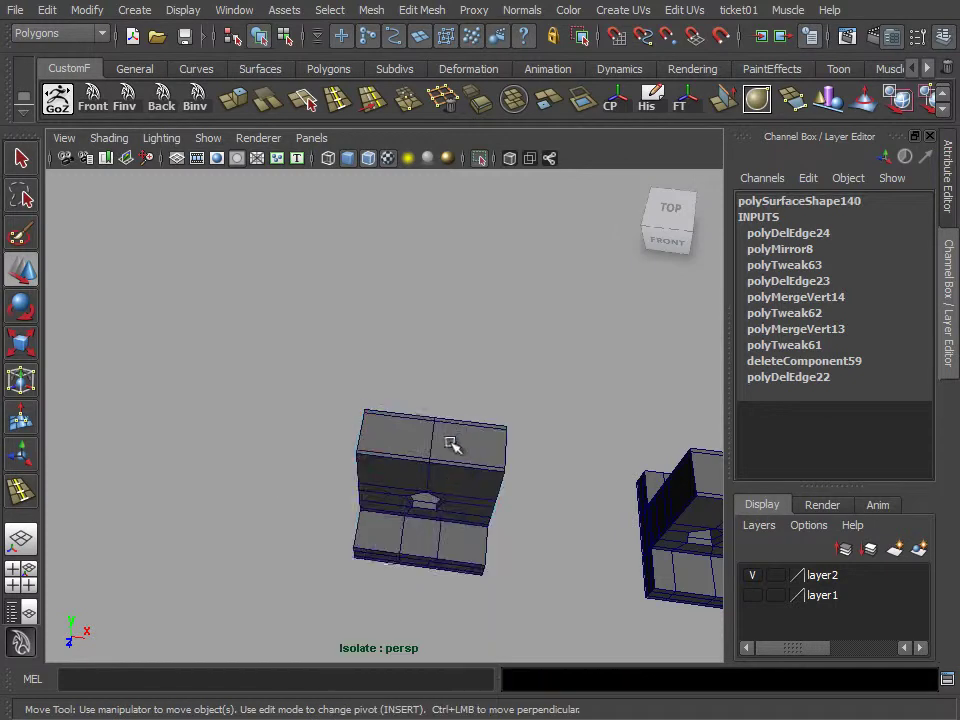
{"action": "left_click", "coordinate": [540, 500]}
{"action": "left_click", "coordinate": [480, 158]}
{"action": "left_click", "coordinate": [660, 487]}
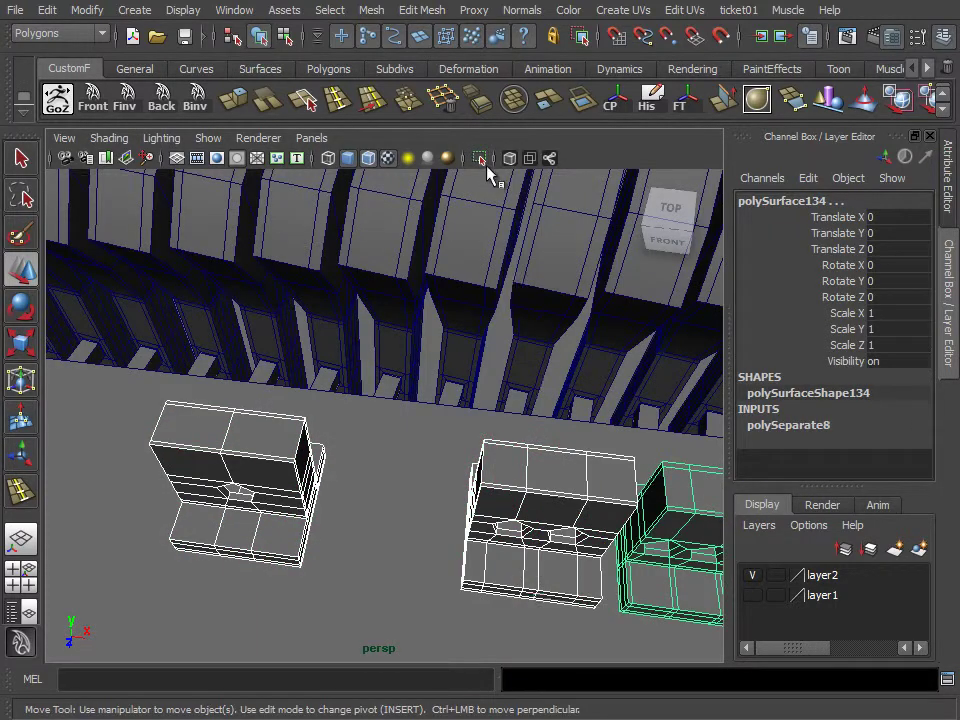
Isolate the selected cut-out pieces in the Top view and frame them
{"action": "key", "text": "space"}
{"action": "key", "text": "space"}
{"action": "left_click", "coordinate": [480, 158]}
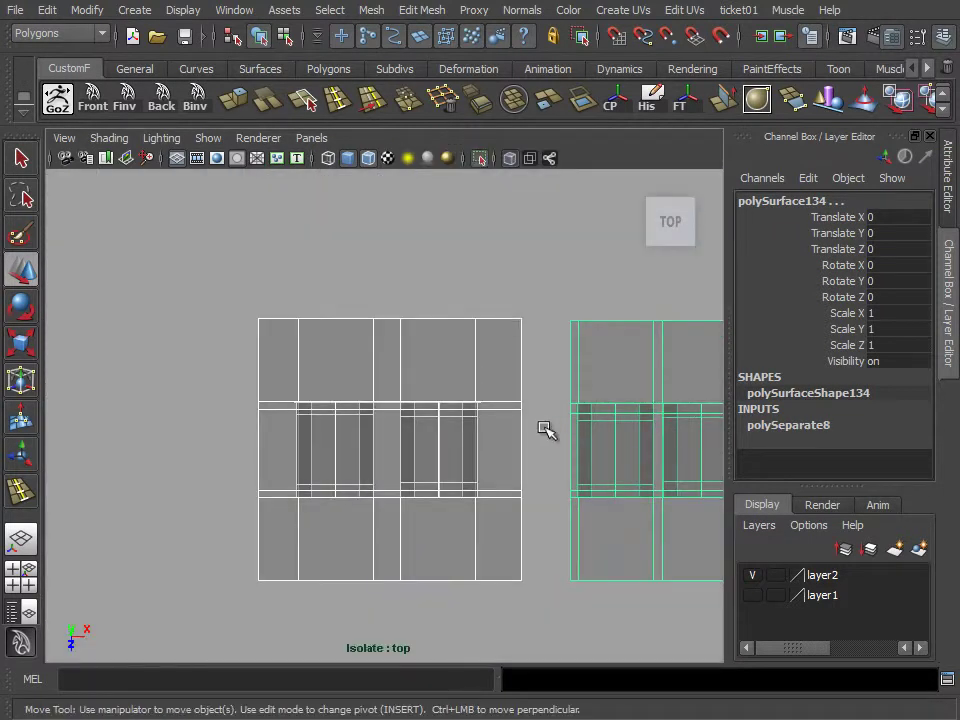
{"action": "key", "text": "f"}
{"action": "scroll", "coordinate": [408, 435], "scroll_direction": "down", "scroll_amount": 5}
{"action": "scroll", "coordinate": [373, 424], "scroll_direction": "up", "scroll_amount": 2}
{"action": "scroll", "coordinate": [467, 418], "scroll_direction": "up", "scroll_amount": 2}
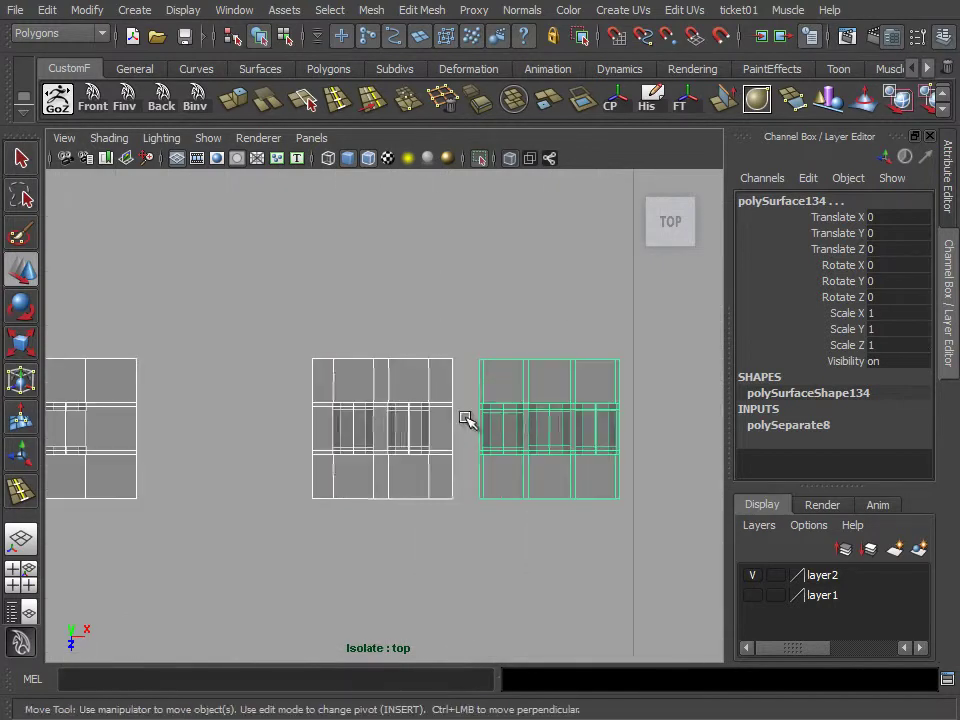
{"action": "scroll", "coordinate": [449, 400], "scroll_direction": "up", "scroll_amount": 1}
Lower the middle piece's upper vertex rows slightly, then return to object mode
{"action": "right_click_drag", "start_coordinate": [438, 356], "coordinate": [362, 355]}
{"action": "middle_click_drag", "start_coordinate": [372, 369], "coordinate": [500, 388], "text": "alt"}
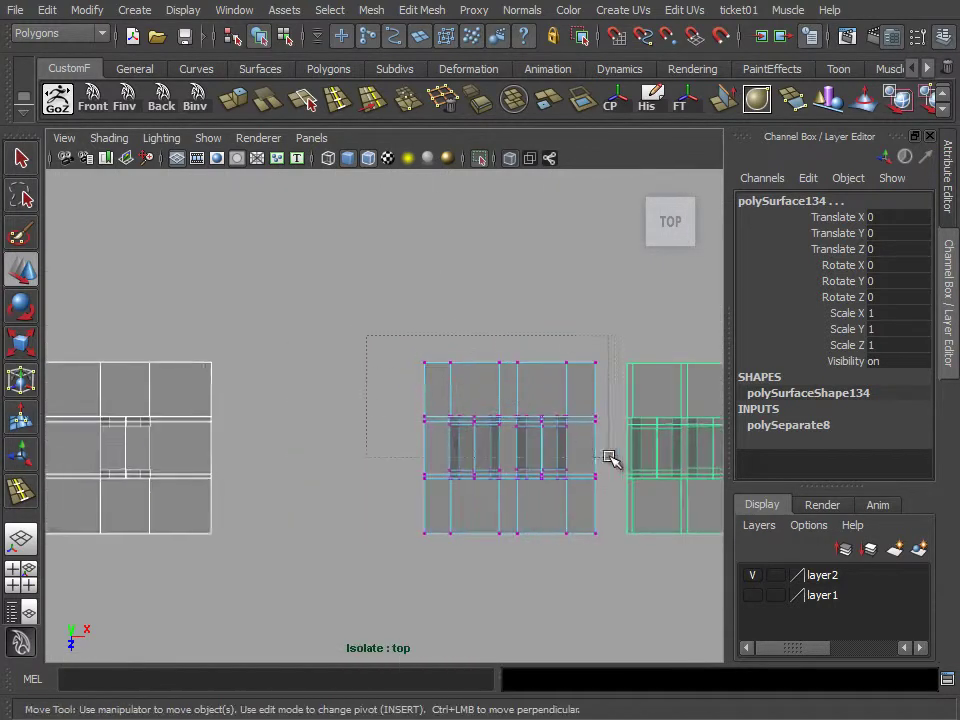
{"action": "left_click_drag", "start_coordinate": [610, 459], "coordinate": [608, 457]}
{"action": "middle_click_drag", "start_coordinate": [608, 457], "coordinate": [546, 426], "text": "alt"}
{"action": "scroll", "coordinate": [546, 426], "scroll_direction": "up", "scroll_amount": 2}
{"action": "scroll", "coordinate": [469, 428], "scroll_direction": "up", "scroll_amount": 2}
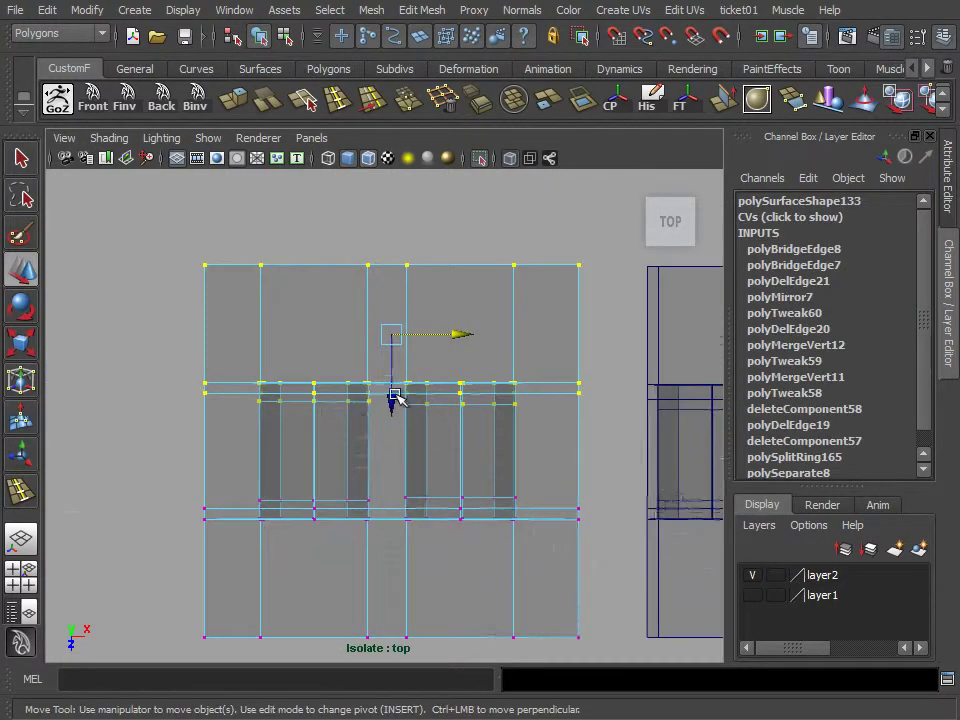
{"action": "left_click_drag", "start_coordinate": [396, 397], "coordinate": [395, 404]}
{"action": "key", "text": "F8"}
Move polySurface140 right to X -0.295 and polySurface134 left to X -0.247
{"action": "scroll", "coordinate": [469, 407], "scroll_direction": "down", "scroll_amount": 3}
{"action": "left_click", "coordinate": [396, 418]}
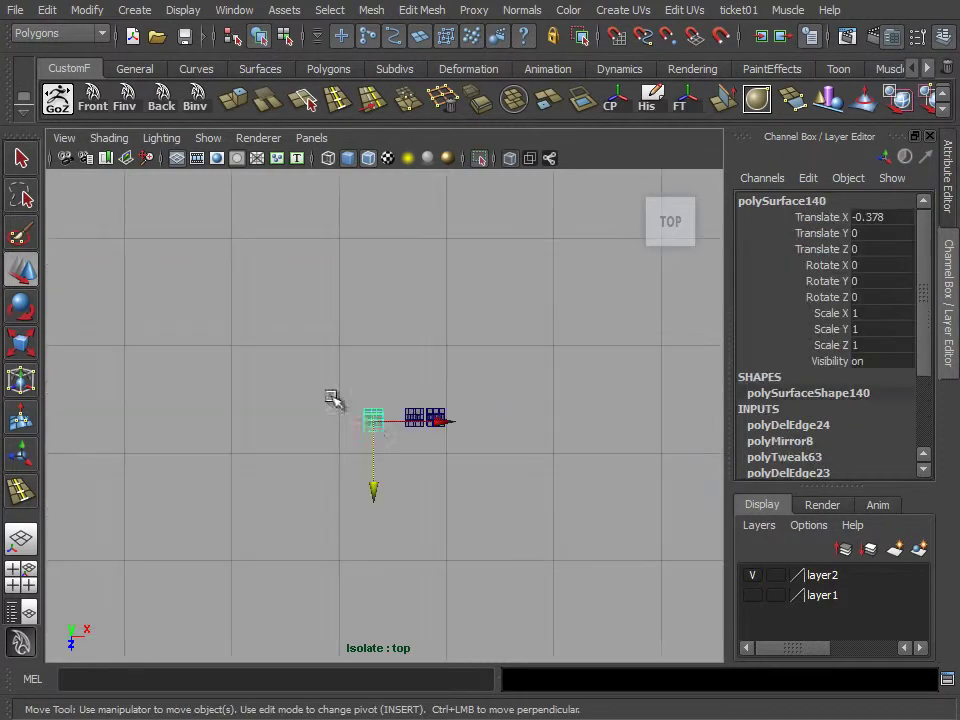
{"action": "scroll", "coordinate": [332, 396], "scroll_direction": "up", "scroll_amount": 2}
{"action": "left_click_drag", "start_coordinate": [441, 446], "coordinate": [500, 450]}
{"action": "scroll", "coordinate": [500, 450], "scroll_direction": "up", "scroll_amount": 2}
{"action": "scroll", "coordinate": [514, 443], "scroll_direction": "up", "scroll_amount": 2}
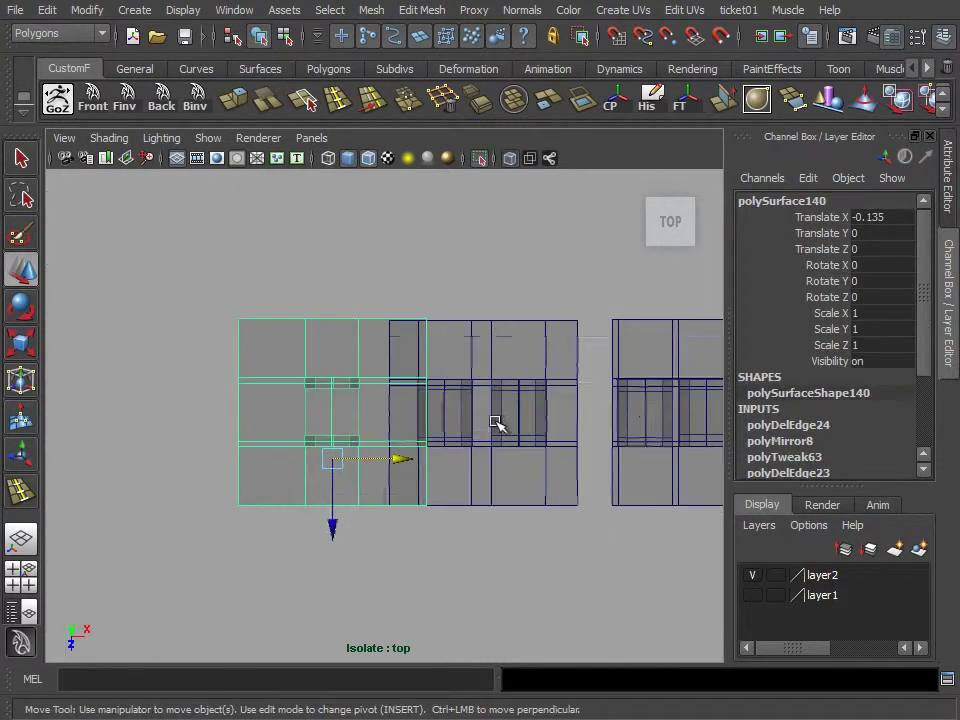
{"action": "left_click", "coordinate": [690, 418]}
{"action": "middle_click_drag", "start_coordinate": [690, 418], "coordinate": [505, 427], "text": "alt"}
{"action": "left_click_drag", "start_coordinate": [596, 420], "coordinate": [315, 422]}
{"action": "scroll", "coordinate": [335, 373], "scroll_direction": "up", "scroll_amount": 2}
{"action": "scroll", "coordinate": [350, 370], "scroll_direction": "up", "scroll_amount": 2}
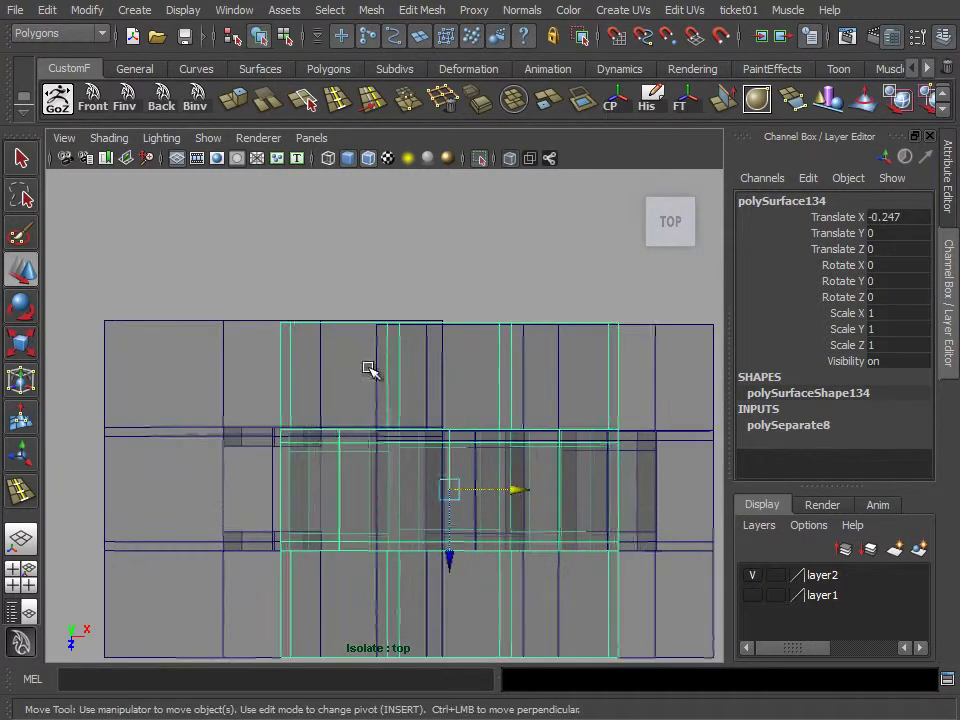
Nudge polySurface133's top vertex row along Z
{"action": "left_click", "coordinate": [650, 329]}
{"action": "right_click_drag", "start_coordinate": [491, 410], "coordinate": [493, 322]}
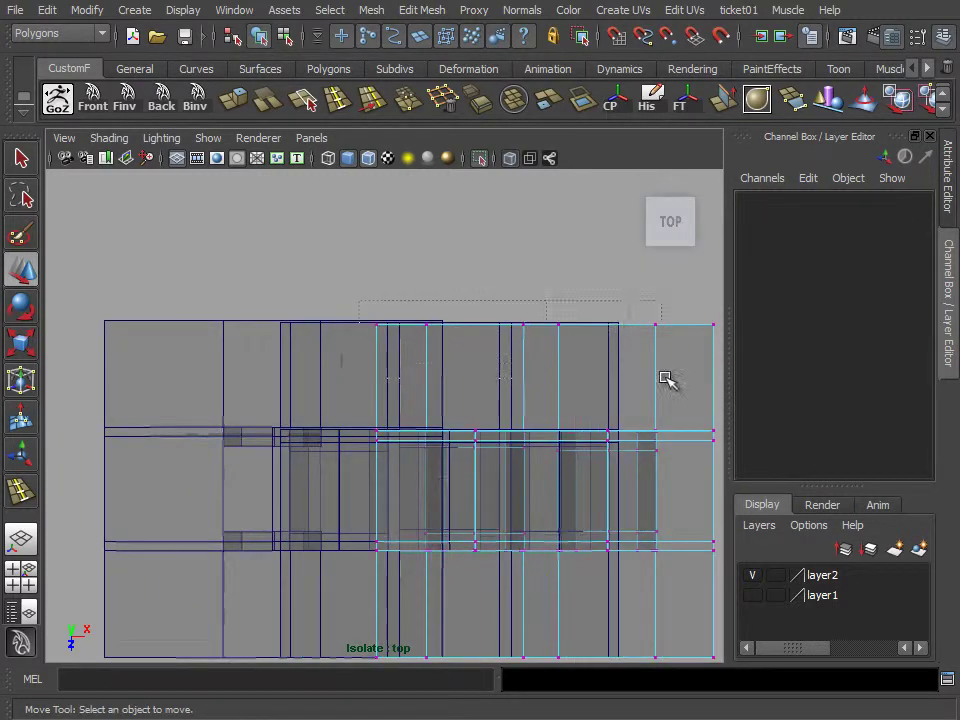
{"action": "left_click_drag", "start_coordinate": [667, 379], "coordinate": [350, 300]}
{"action": "scroll", "coordinate": [606, 424], "scroll_direction": "up", "scroll_amount": 2}
{"action": "left_click_drag", "start_coordinate": [499, 413], "coordinate": [494, 408]}
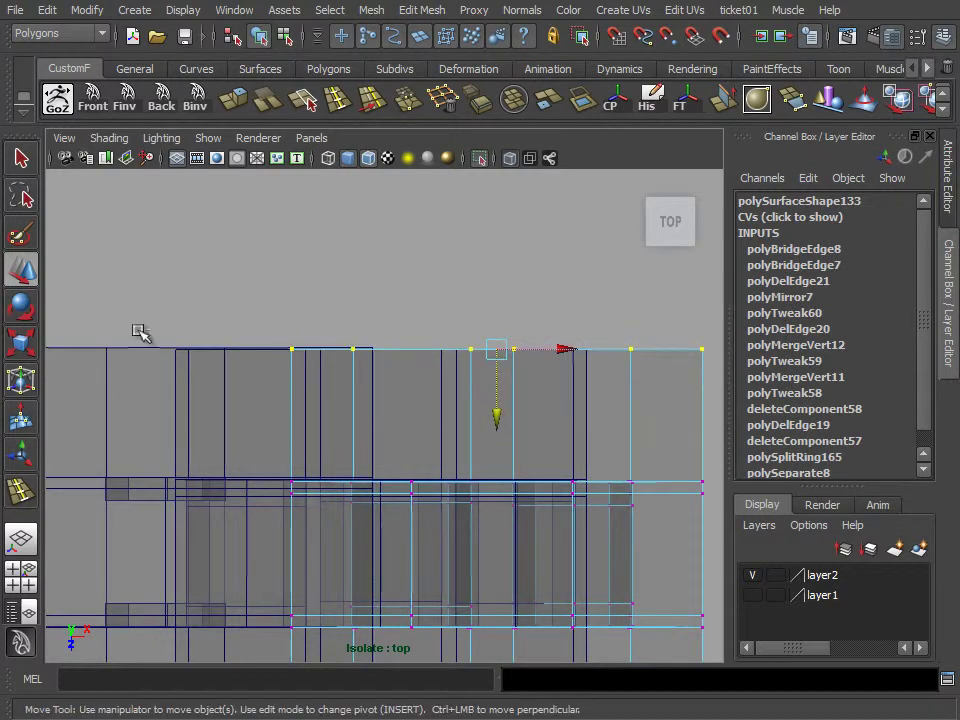
Select polySurface140's top vertex row and slide the overlapping mesh copies apart along X
{"action": "left_click", "coordinate": [154, 354]}
{"action": "left_click", "coordinate": [85, 313]}
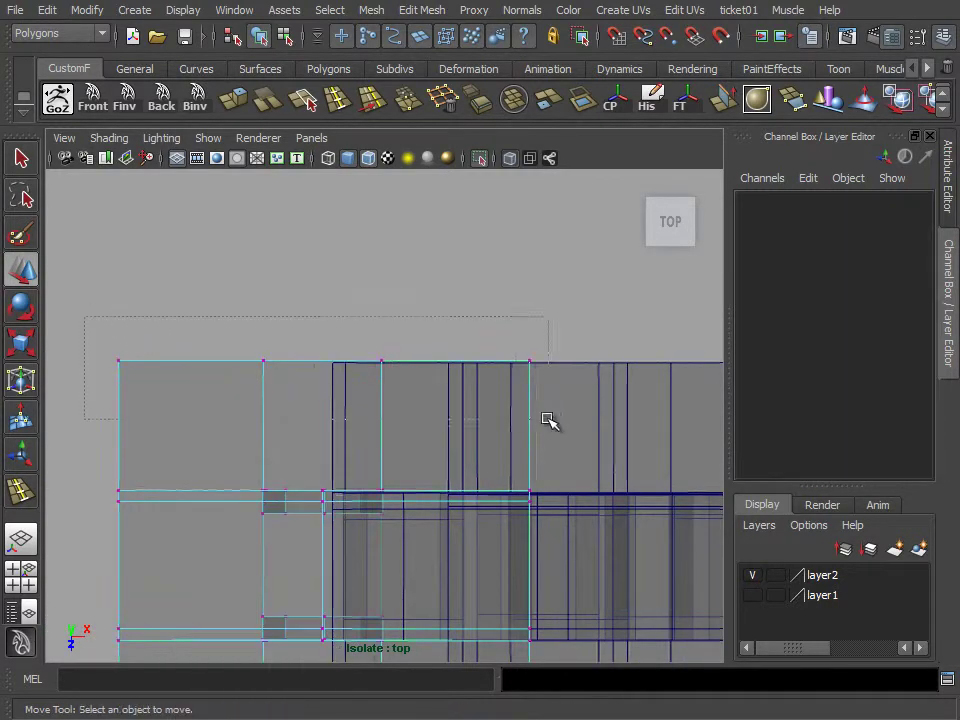
{"action": "left_click_drag", "start_coordinate": [548, 420], "coordinate": [548, 420]}
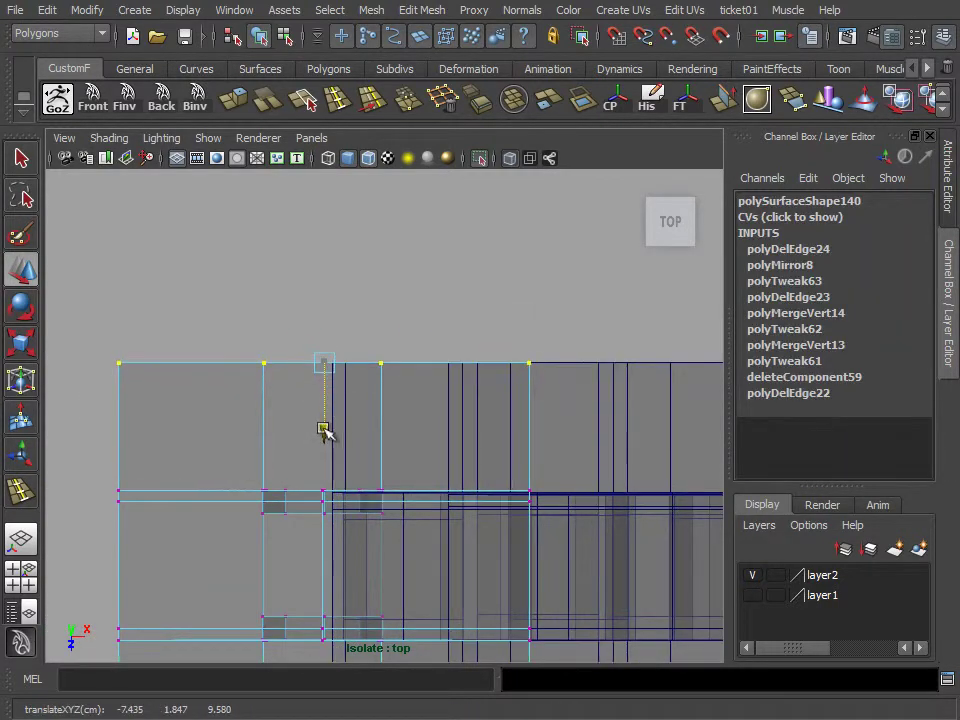
{"action": "middle_click_drag", "start_coordinate": [588, 437], "coordinate": [472, 345], "text": "alt"}
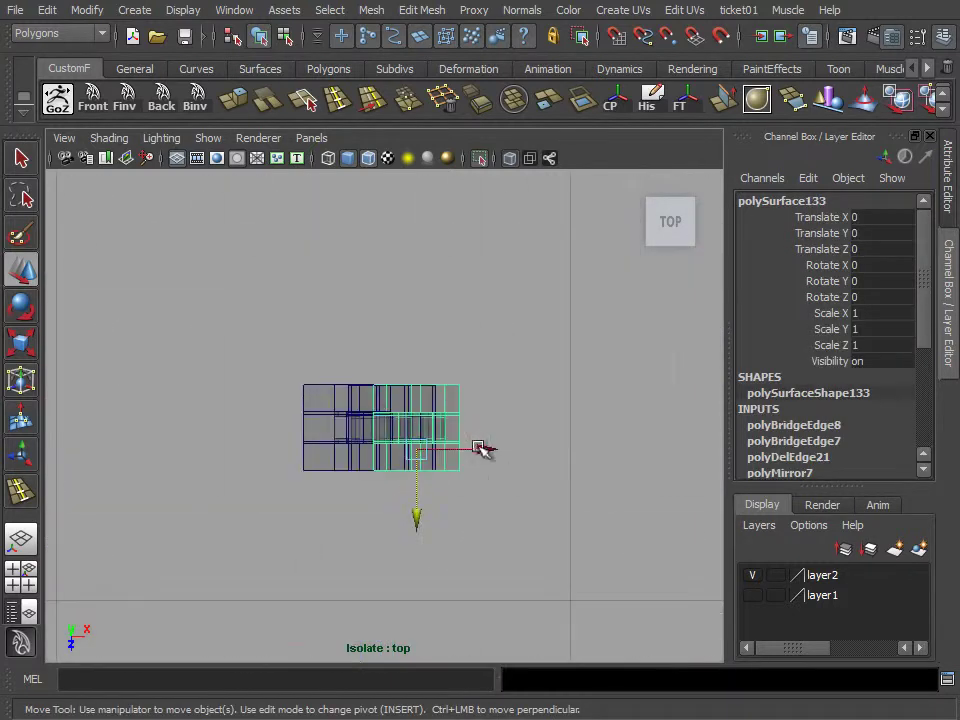
{"action": "left_click_drag", "start_coordinate": [482, 450], "coordinate": [620, 450]}
{"action": "left_click", "coordinate": [326, 420]}
{"action": "scroll", "coordinate": [420, 455], "scroll_direction": "up", "scroll_amount": 3}
{"action": "left_click_drag", "start_coordinate": [345, 505], "coordinate": [326, 508]}
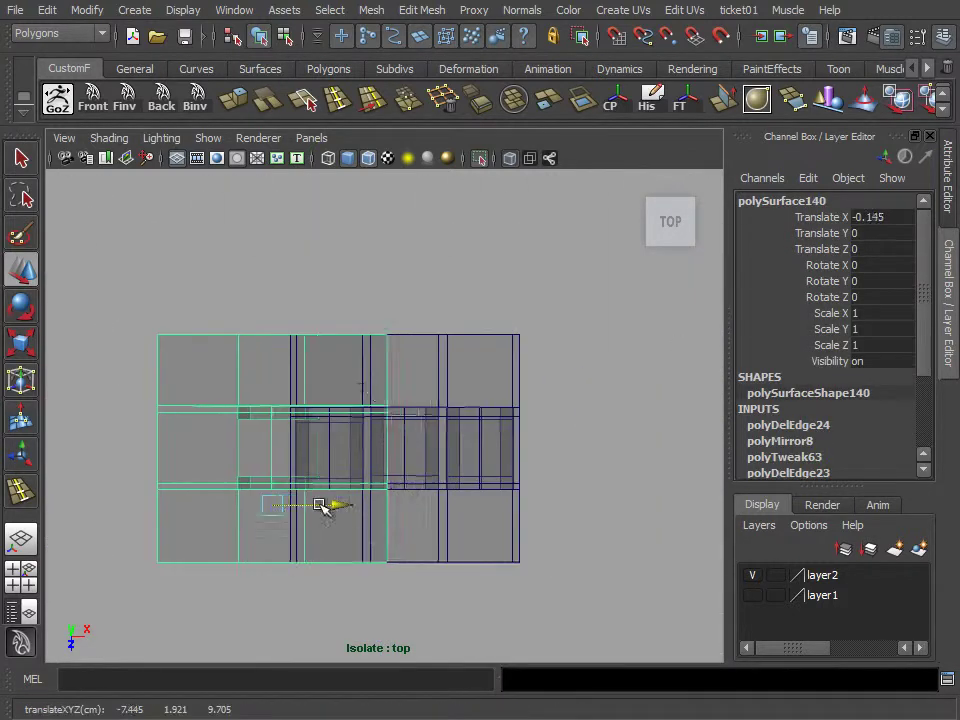
{"action": "scroll", "coordinate": [333, 486], "scroll_direction": "down", "scroll_amount": 5}
{"action": "key", "text": "space"}
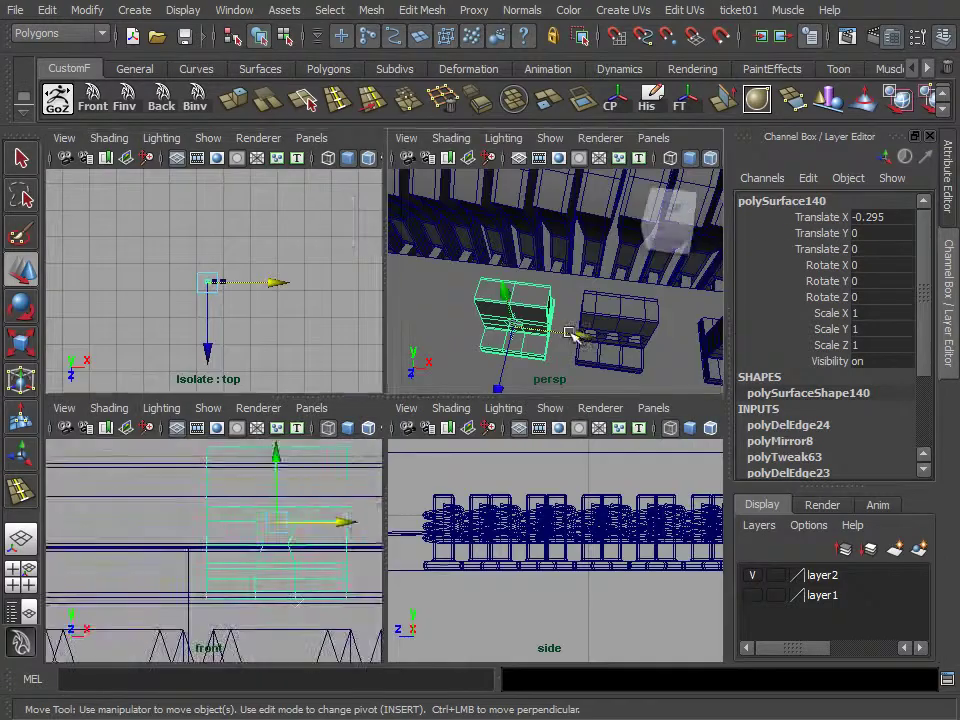
Inspect the pieces in Perspective view from a lower angle and select polySurface133
{"action": "key", "text": "space"}
{"action": "left_click_drag", "start_coordinate": [579, 336], "coordinate": [514, 407], "text": "alt"}
{"action": "middle_click_drag", "start_coordinate": [536, 443], "coordinate": [300, 392], "text": "alt"}
{"action": "left_click", "coordinate": [300, 392]}
{"action": "key", "text": "space"}
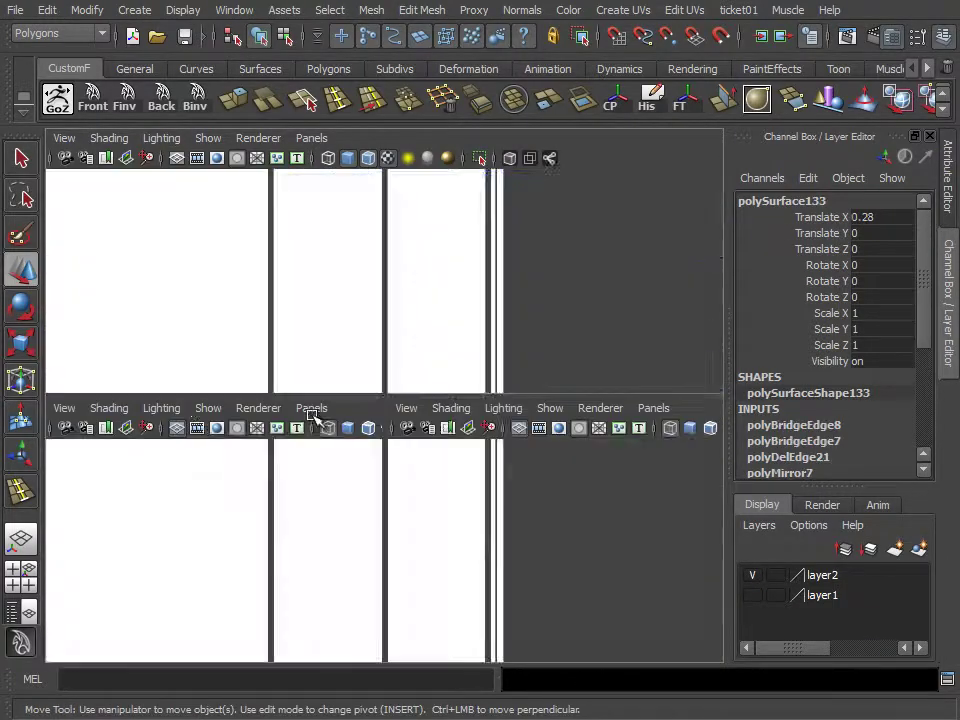
In the Front view, shift polySurface133 slightly left and fine-tune its X position
{"action": "key", "text": "space"}
{"action": "scroll", "coordinate": [400, 440], "scroll_direction": "up", "scroll_amount": 5}
{"action": "mouse_move", "coordinate": [396, 375]}
{"action": "left_mouse_down"}
{"action": "mouse_move", "coordinate": [365, 373]}
{"action": "mouse_move", "coordinate": [392, 379]}
{"action": "left_mouse_up"}
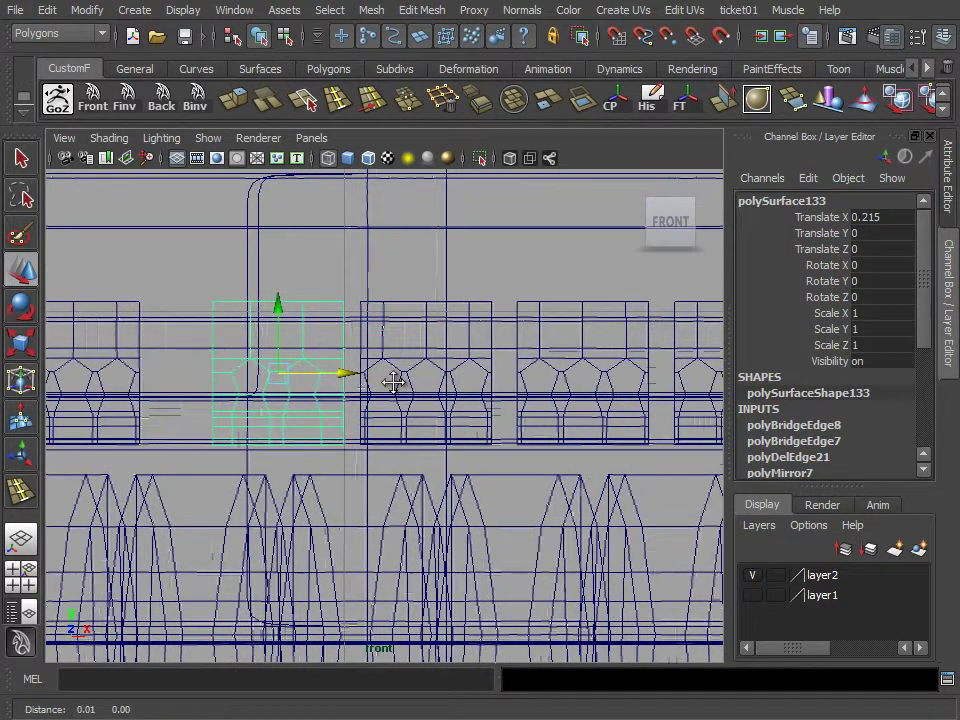
{"action": "middle_click_drag", "start_coordinate": [532, 201], "coordinate": [470, 289], "text": "alt"}
Select the row's end pieces, polySurface134 through polySurface139 and polySurface140, correcting stray picks
{"action": "left_click", "coordinate": [355, 413], "text": "shift"}
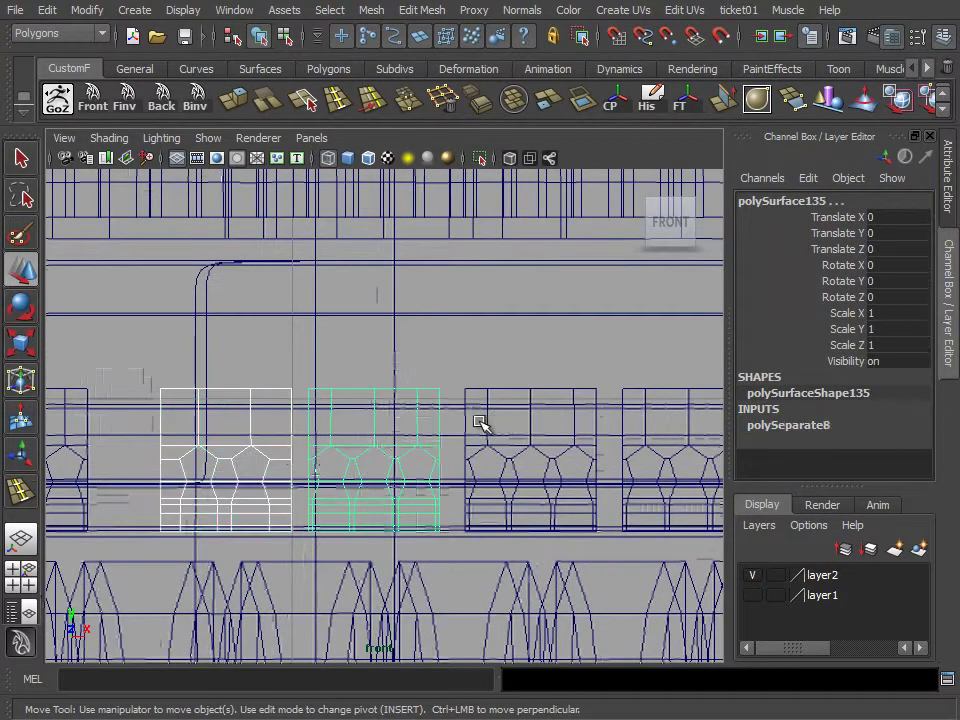
{"action": "left_click", "coordinate": [481, 422], "text": "shift"}
{"action": "scroll", "coordinate": [427, 452], "scroll_direction": "down", "scroll_amount": 1}
{"action": "left_click", "coordinate": [311, 429], "text": "shift"}
{"action": "key", "text": "ctrl+z"}
{"action": "left_click", "coordinate": [140, 390], "text": "shift"}
{"action": "left_click", "coordinate": [589, 392], "text": "shift"}
{"action": "key", "text": "ctrl+z"}
{"action": "left_click", "coordinate": [604, 381], "text": "shift"}
{"action": "key", "text": "space"}
{"action": "key", "text": "space"}
{"action": "left_click", "coordinate": [645, 415]}
{"action": "left_click", "coordinate": [145, 395]}
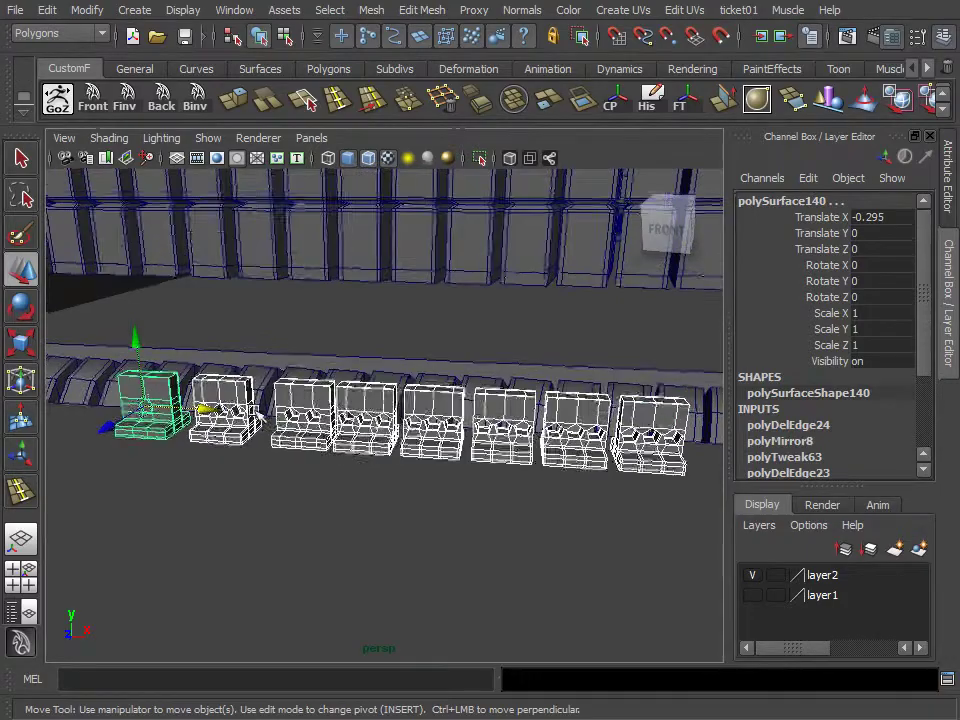
Check the row's spacing in the Front and Perspective views with polySurface133 selected
{"action": "key", "text": "space"}
{"action": "key", "text": "space"}
{"action": "scroll", "coordinate": [290, 425], "scroll_direction": "down", "scroll_amount": 5}
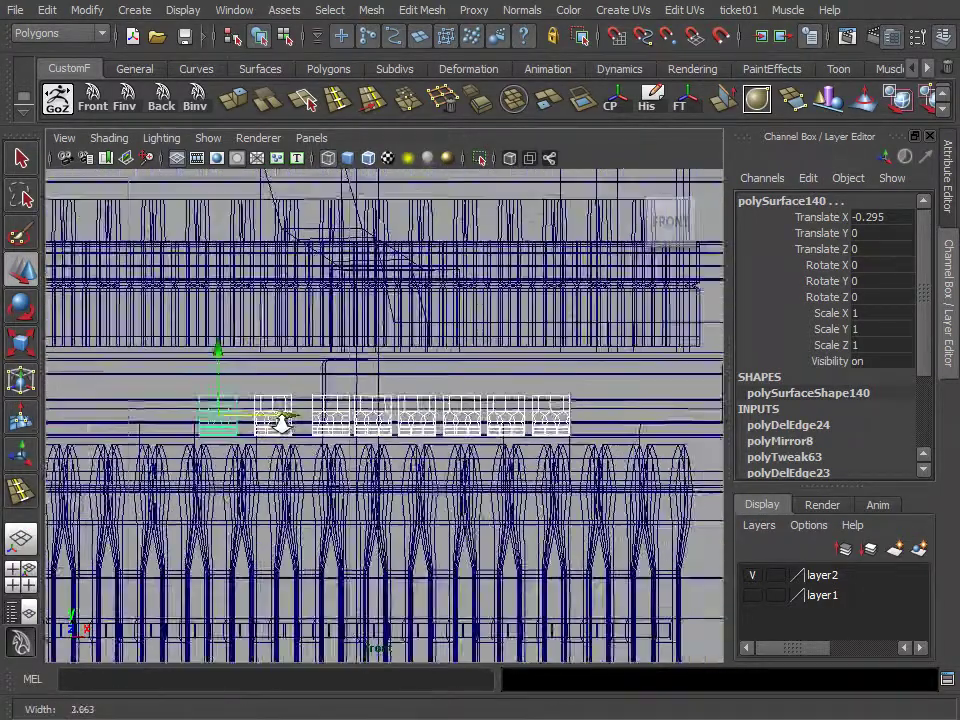
{"action": "middle_click_drag", "start_coordinate": [253, 418], "coordinate": [340, 408], "text": "alt"}
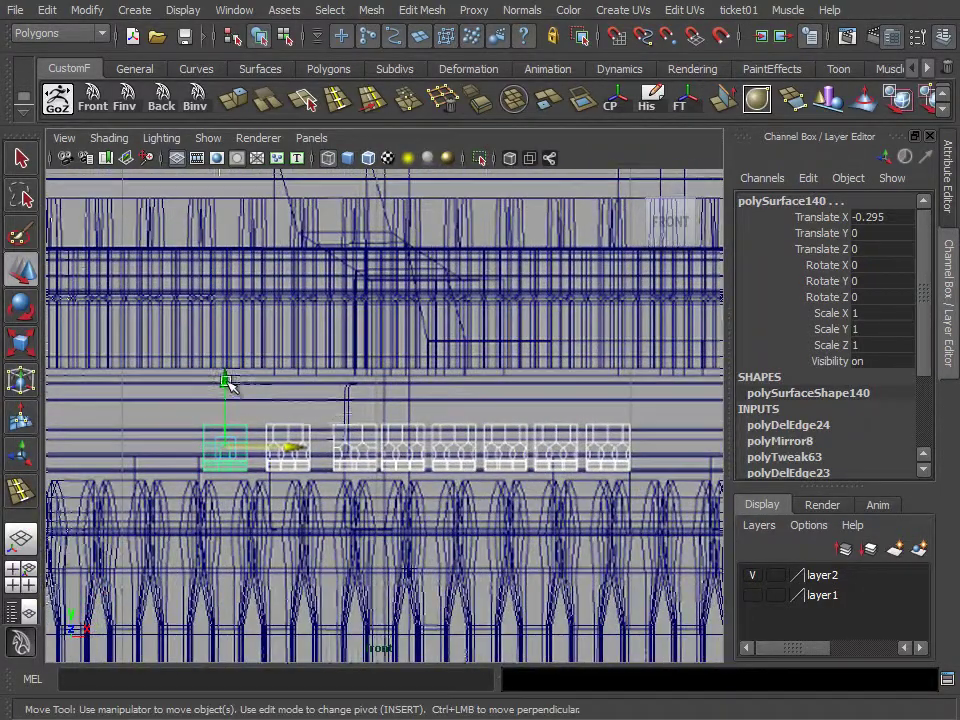
{"action": "left_click", "coordinate": [370, 452]}
{"action": "left_click", "coordinate": [423, 437], "text": "shift"}
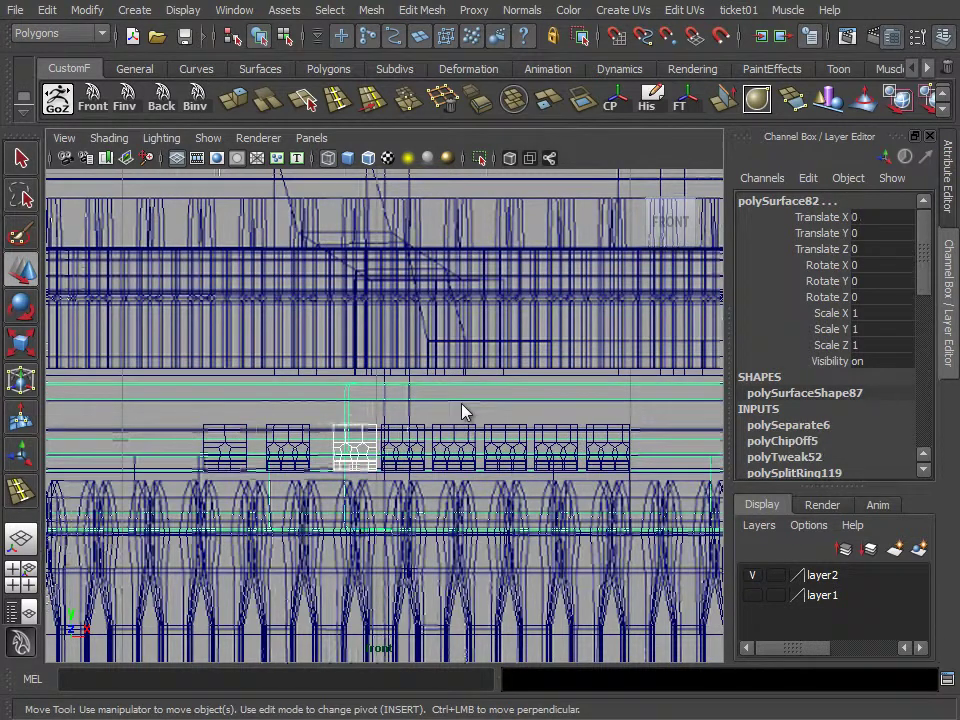
{"action": "key", "text": "space"}
{"action": "key", "text": "space"}
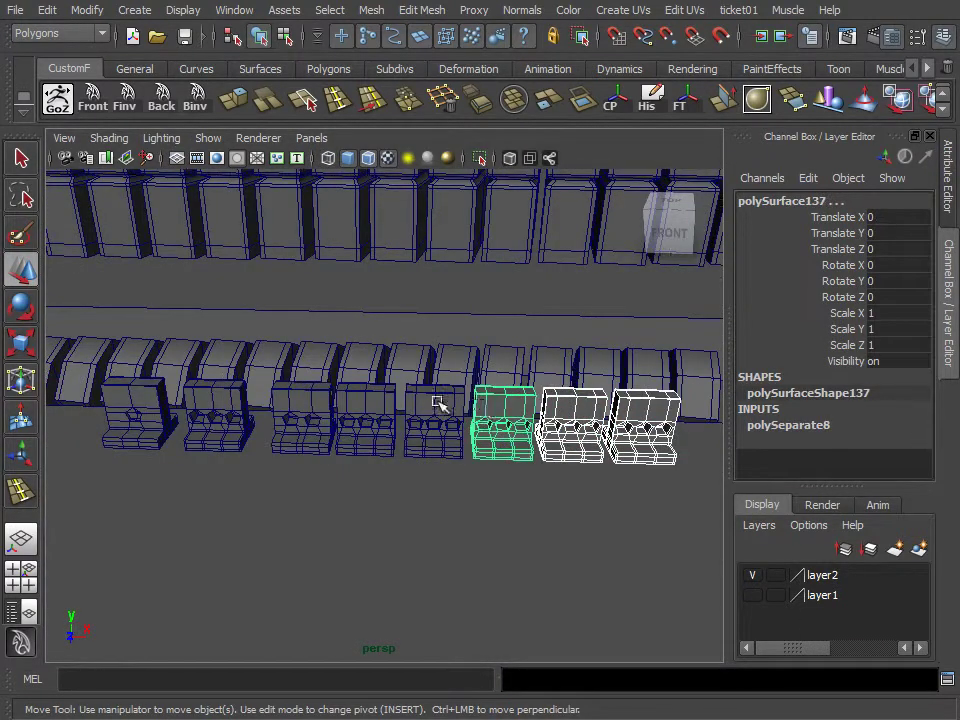
{"action": "left_click", "coordinate": [311, 396]}
{"action": "key", "text": "space"}
{"action": "key", "text": "space"}
Show all geometry again and slide the lower row of cut-out parts left into place
{"action": "key", "text": "ctrl+1"}
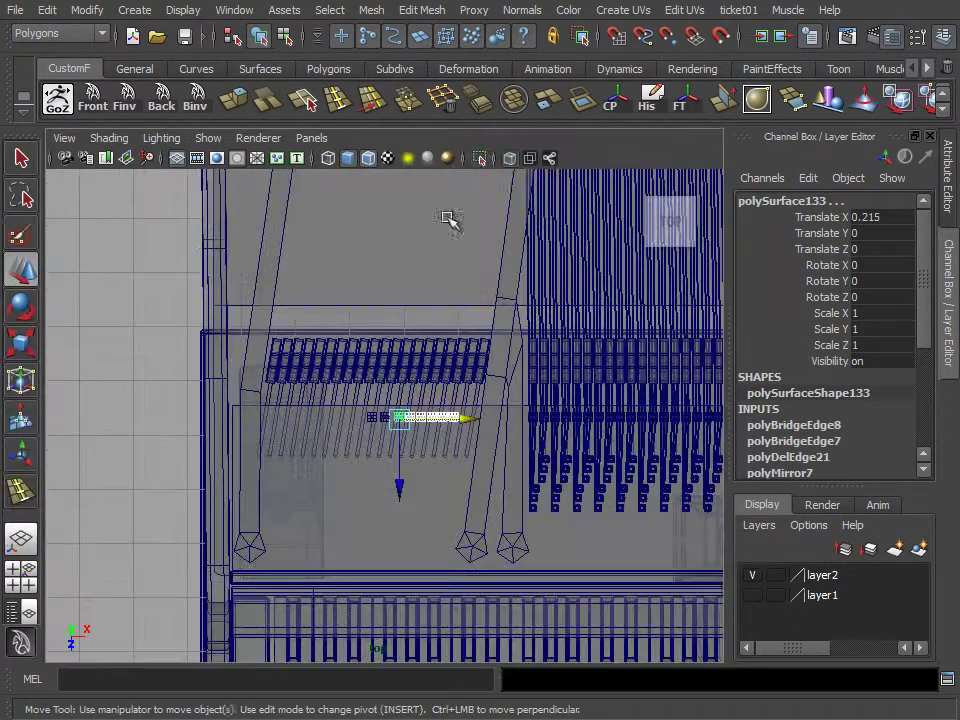
{"action": "middle_click_drag", "start_coordinate": [450, 214], "coordinate": [368, 439], "text": "alt"}
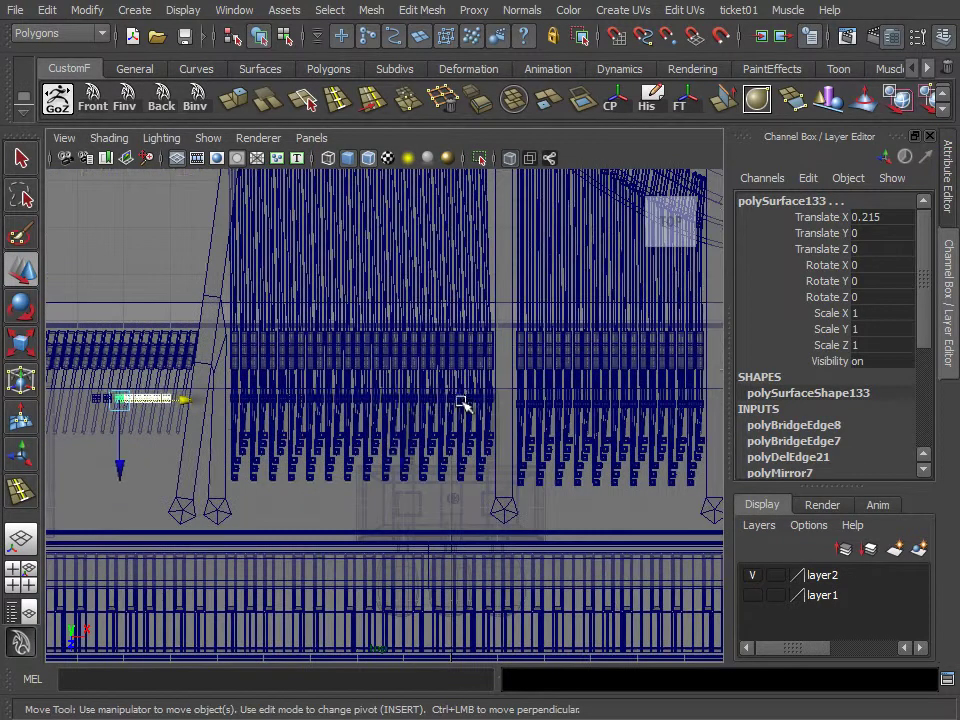
{"action": "left_click", "coordinate": [425, 403]}
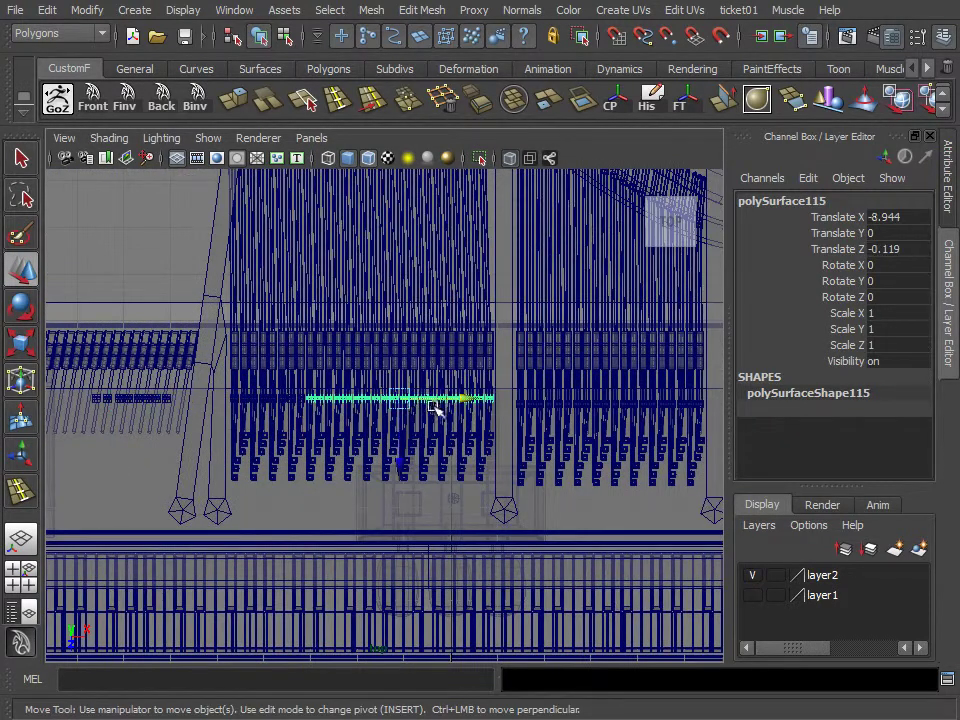
{"action": "left_click_drag", "start_coordinate": [470, 398], "coordinate": [133, 380]}
{"action": "scroll", "coordinate": [561, 381], "scroll_direction": "up", "scroll_amount": 3}
{"action": "scroll", "coordinate": [313, 437], "scroll_direction": "up", "scroll_amount": 2}
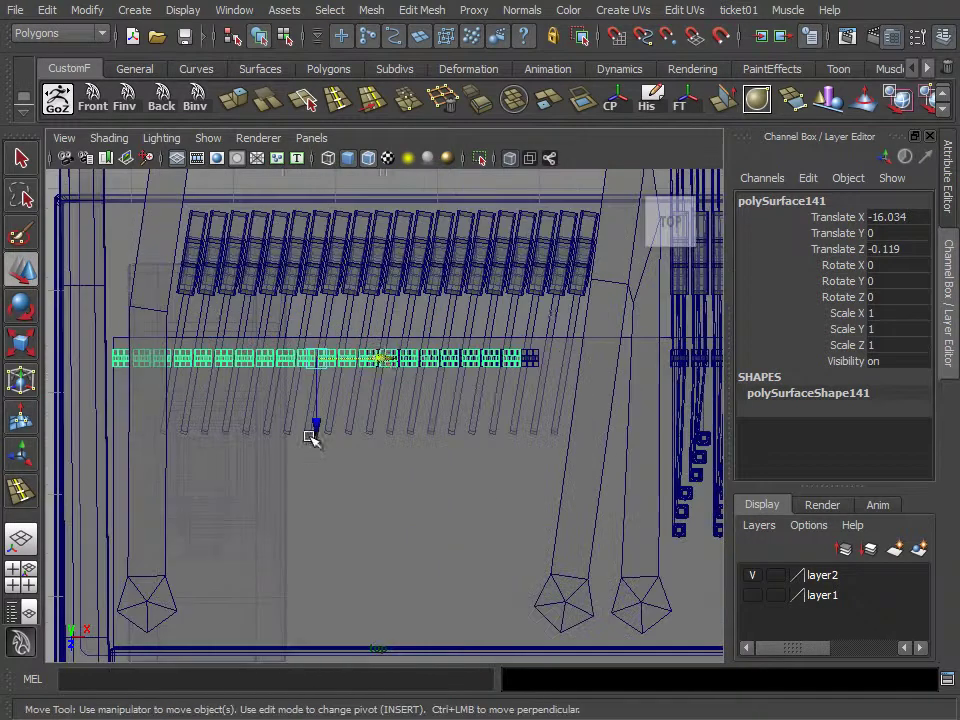
{"action": "left_click_drag", "start_coordinate": [388, 358], "coordinate": [343, 471]}
{"action": "middle_click_drag", "start_coordinate": [343, 471], "coordinate": [259, 471], "text": "alt"}
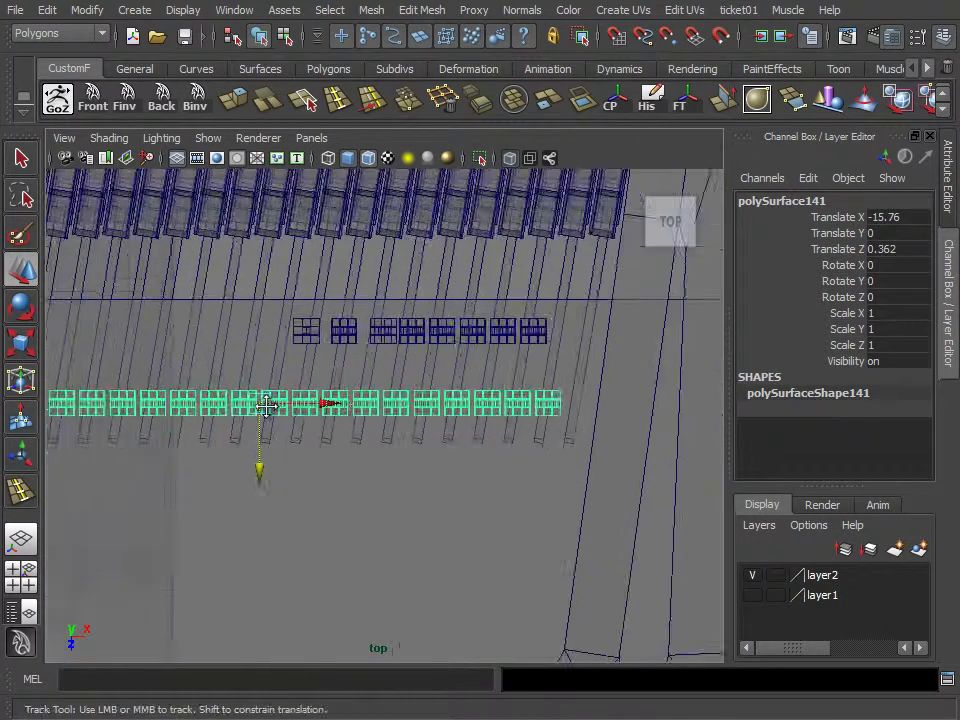
{"action": "scroll", "coordinate": [445, 365], "scroll_direction": "up", "scroll_amount": 3}
In the upper row, slide polySurface133 left and polySurface134 right along X
{"action": "left_click", "coordinate": [437, 309]}
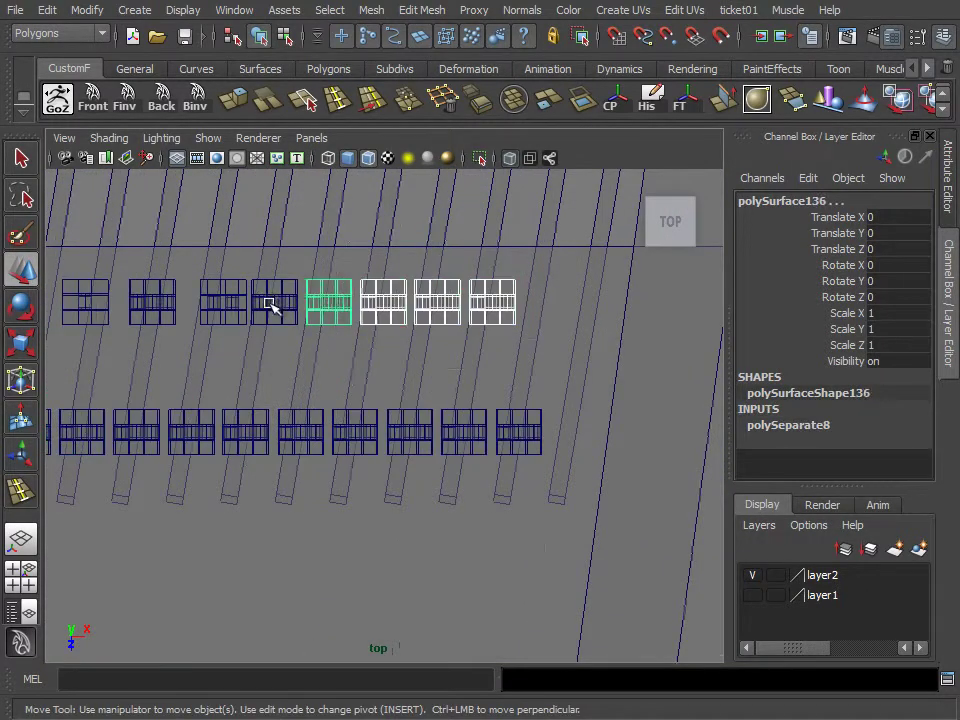
{"action": "middle_click_drag", "start_coordinate": [312, 341], "coordinate": [385, 372], "text": "alt"}
{"action": "left_click", "coordinate": [309, 352]}
{"action": "left_click_drag", "start_coordinate": [360, 343], "coordinate": [189, 343]}
{"action": "left_click", "coordinate": [227, 332]}
{"action": "left_click_drag", "start_coordinate": [290, 334], "coordinate": [352, 345]}
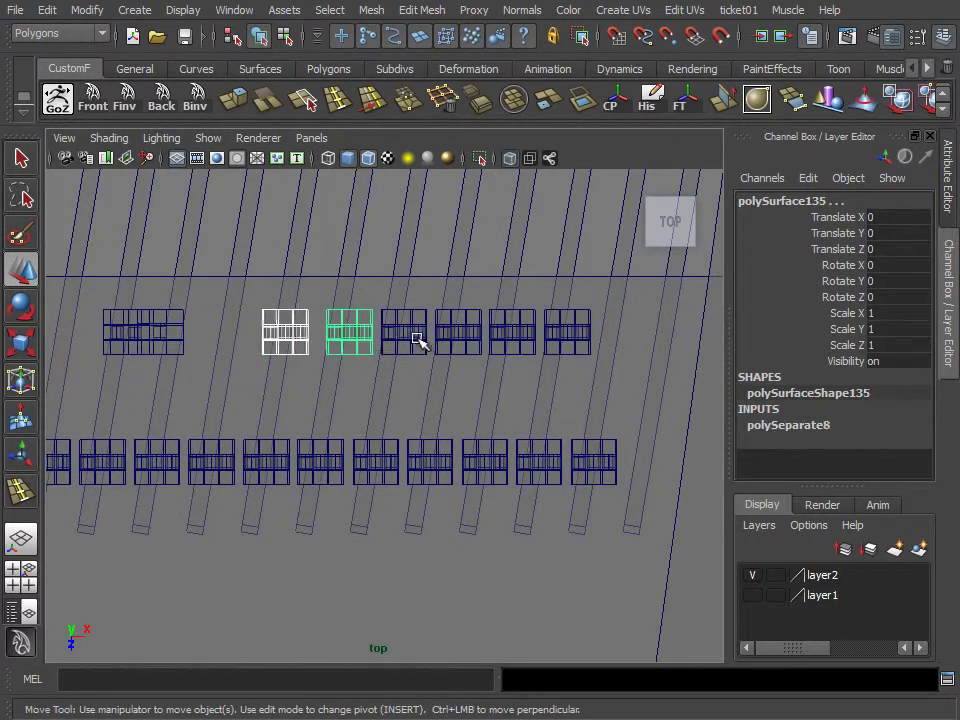
Move polySurface138 and polySurface139 down in Z and right along X toward the keys
{"action": "left_click", "coordinate": [505, 338], "text": "shift"}
{"action": "left_click", "coordinate": [567, 334], "text": "shift"}
{"action": "key", "text": "ctrl+z"}
{"action": "key", "text": "shift+z"}
{"action": "left_click_drag", "start_coordinate": [567, 400], "coordinate": [568, 497]}
{"action": "scroll", "coordinate": [568, 497], "scroll_direction": "up", "scroll_amount": 3}
{"action": "mouse_move", "coordinate": [439, 375]}
{"action": "left_mouse_down"}
{"action": "mouse_move", "coordinate": [450, 468]}
{"action": "mouse_move", "coordinate": [456, 450]}
{"action": "left_mouse_up"}
{"action": "left_click_drag", "start_coordinate": [508, 383], "coordinate": [583, 392]}
{"action": "middle_click_drag", "start_coordinate": [583, 392], "coordinate": [407, 398], "text": "alt"}
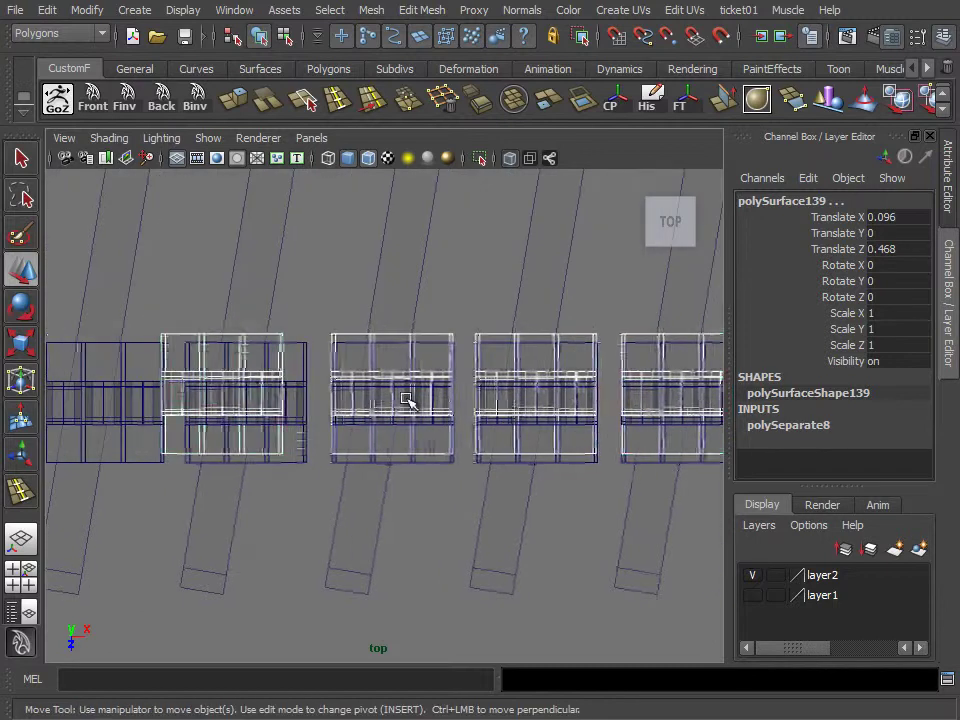
Fine-tune the X positions of polySurface134 and the small part polySurface140
{"action": "left_click", "coordinate": [253, 364]}
{"action": "key", "text": "ctrl+z"}
{"action": "left_click_drag", "start_coordinate": [310, 389], "coordinate": [314, 394]}
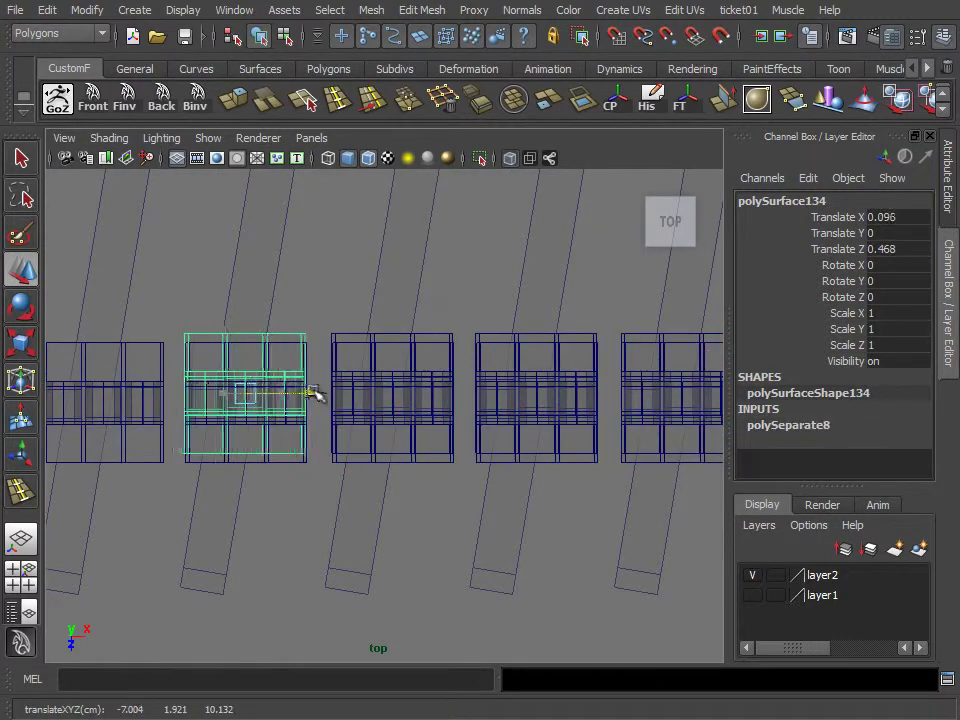
{"action": "middle_click_drag", "start_coordinate": [150, 362], "coordinate": [332, 360], "text": "alt"}
{"action": "scroll", "coordinate": [300, 364], "scroll_direction": "up", "scroll_amount": 5}
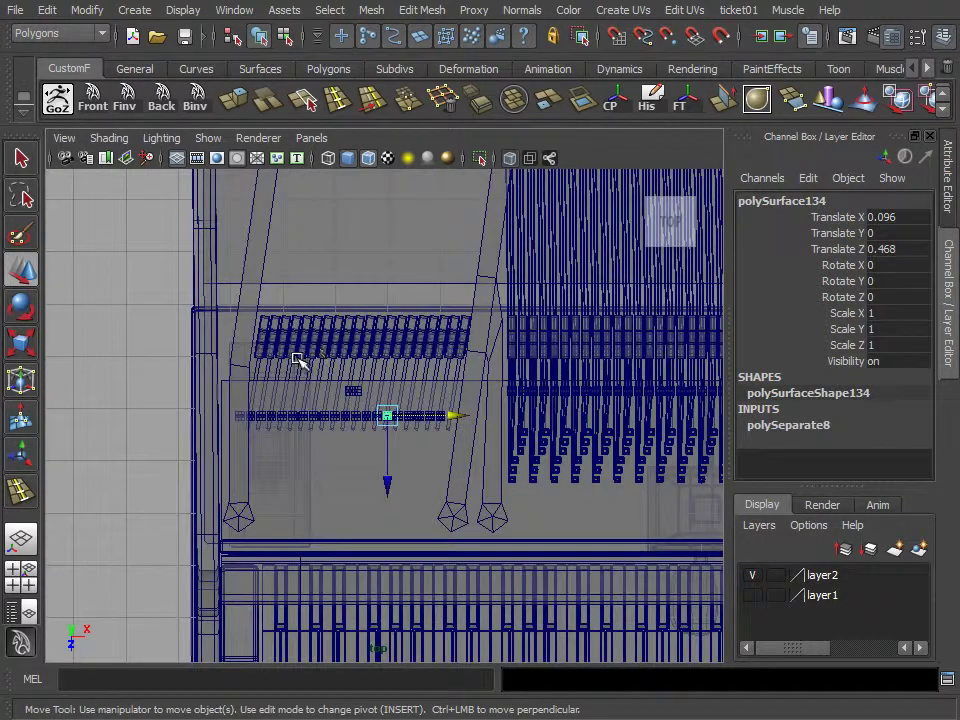
{"action": "scroll", "coordinate": [300, 364], "scroll_direction": "down", "scroll_amount": 10}
{"action": "left_click", "coordinate": [290, 330]}
{"action": "left_click_drag", "start_coordinate": [325, 333], "coordinate": [401, 332]}
{"action": "scroll", "coordinate": [354, 315], "scroll_direction": "up", "scroll_amount": 3}
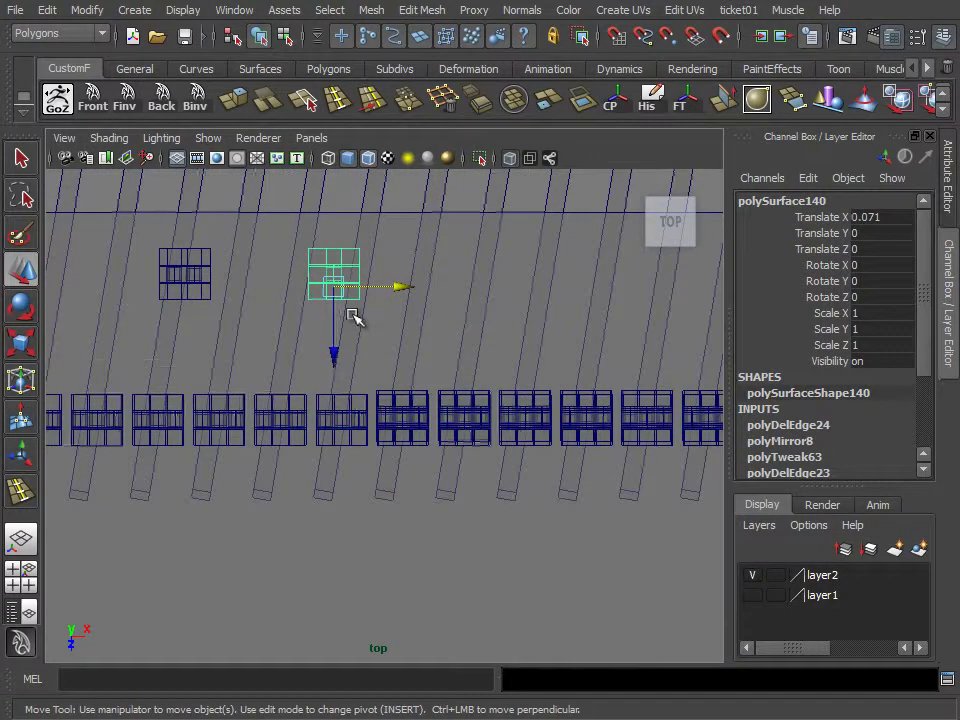
{"action": "scroll", "coordinate": [510, 336], "scroll_direction": "up", "scroll_amount": 3}
{"action": "left_click_drag", "start_coordinate": [505, 336], "coordinate": [193, 343]}
{"action": "key", "text": "ctrl+z"}
{"action": "key", "text": "ctrl+z"}
{"action": "key", "text": "ctrl+z"}
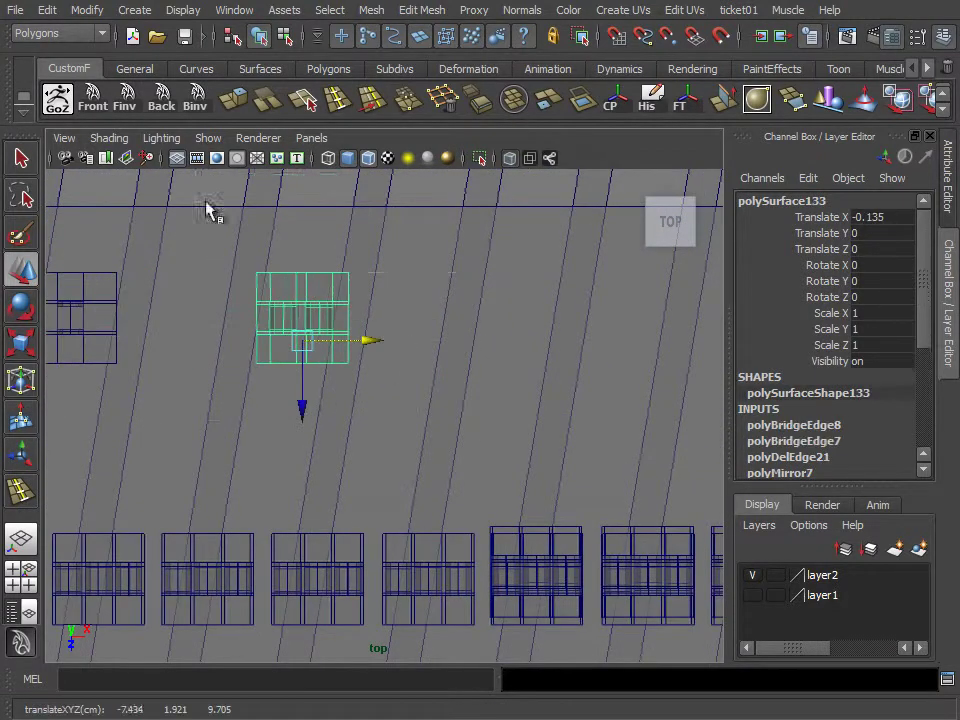
{"action": "left_click", "coordinate": [47, 10]}
Duplicate polySurface133 into 6 copies offset 0.2010 in X with Duplicate Special
{"action": "left_click", "coordinate": [227, 474]}
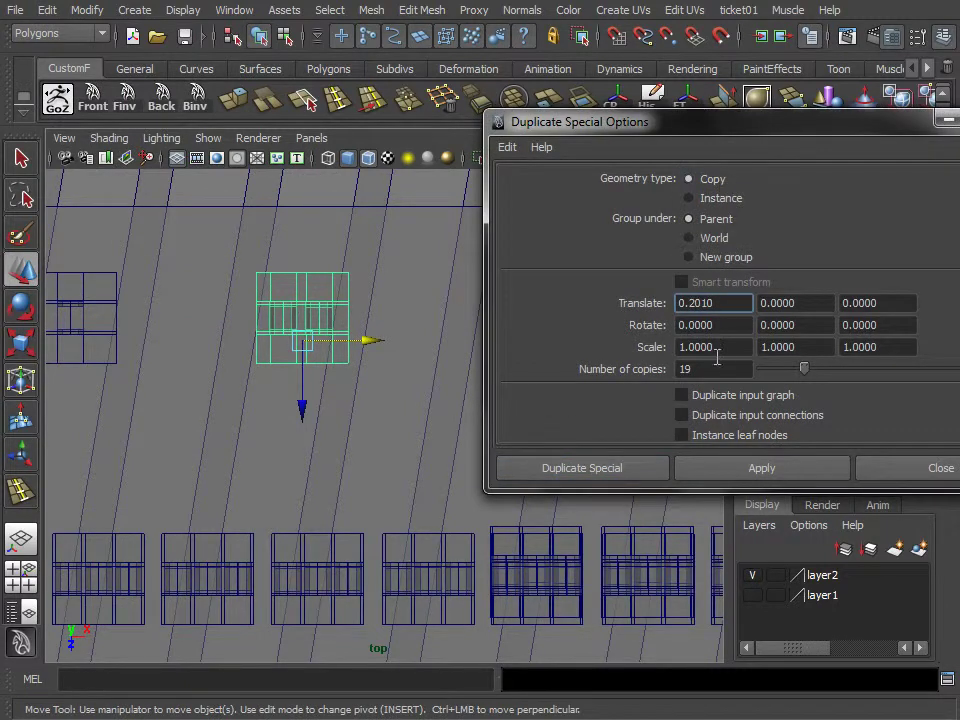
{"action": "type", "text": "6"}
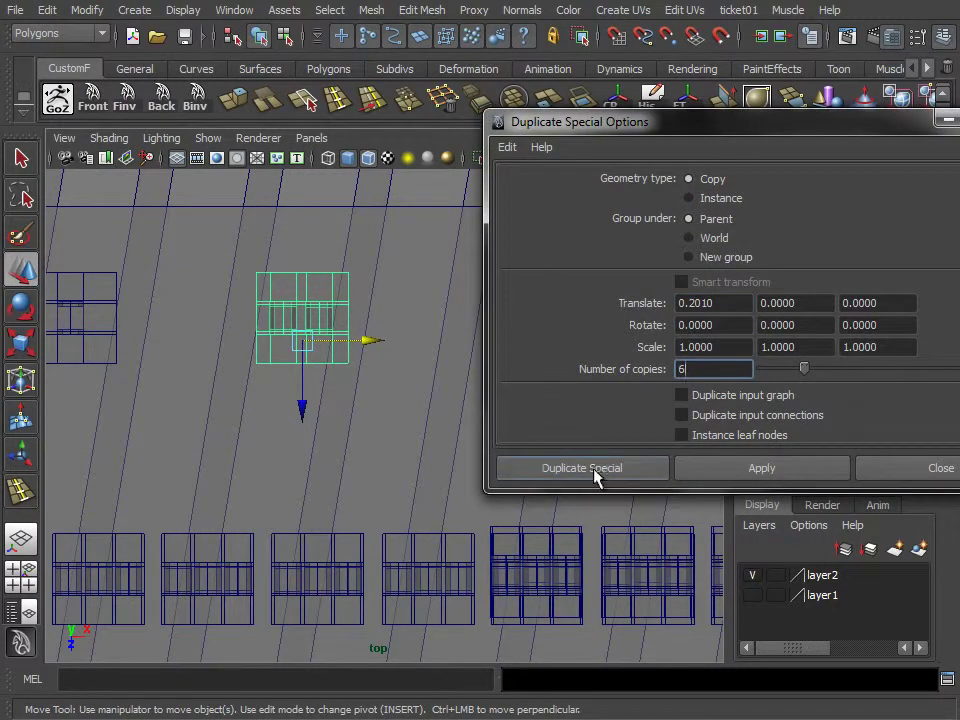
{"action": "left_click", "coordinate": [596, 472]}
Slide the original polySurface133 left along X and down onto the lower row
{"action": "scroll", "coordinate": [568, 418], "scroll_direction": "down", "scroll_amount": 5}
{"action": "scroll", "coordinate": [385, 410], "scroll_direction": "up", "scroll_amount": 5}
{"action": "left_click", "coordinate": [343, 343]}
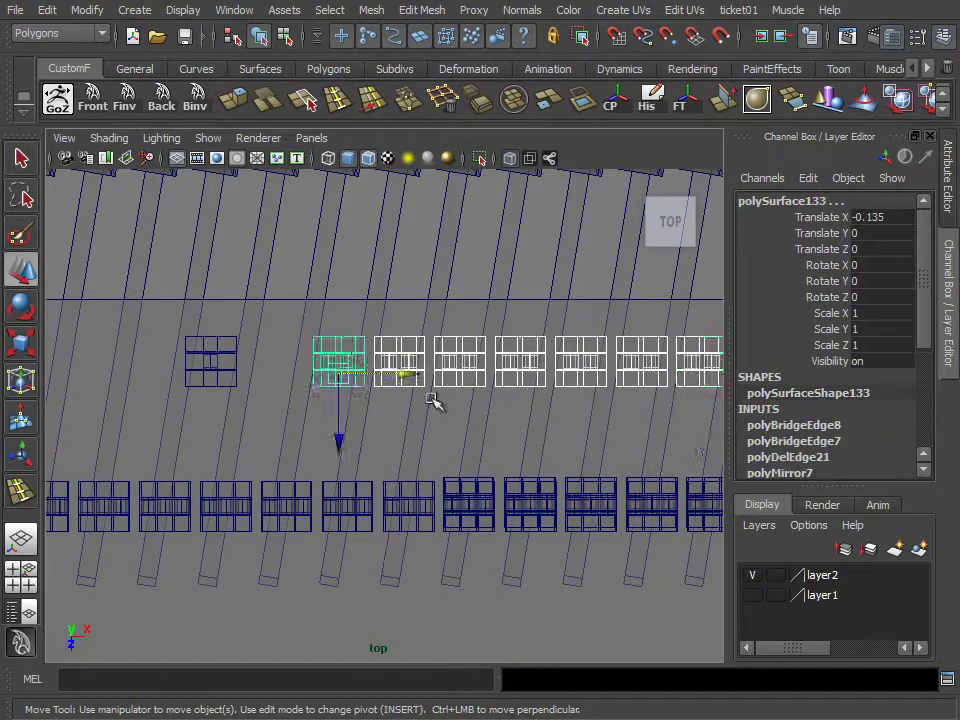
{"action": "scroll", "coordinate": [432, 400], "scroll_direction": "down", "scroll_amount": 5}
{"action": "left_click_drag", "start_coordinate": [470, 403], "coordinate": [317, 414]}
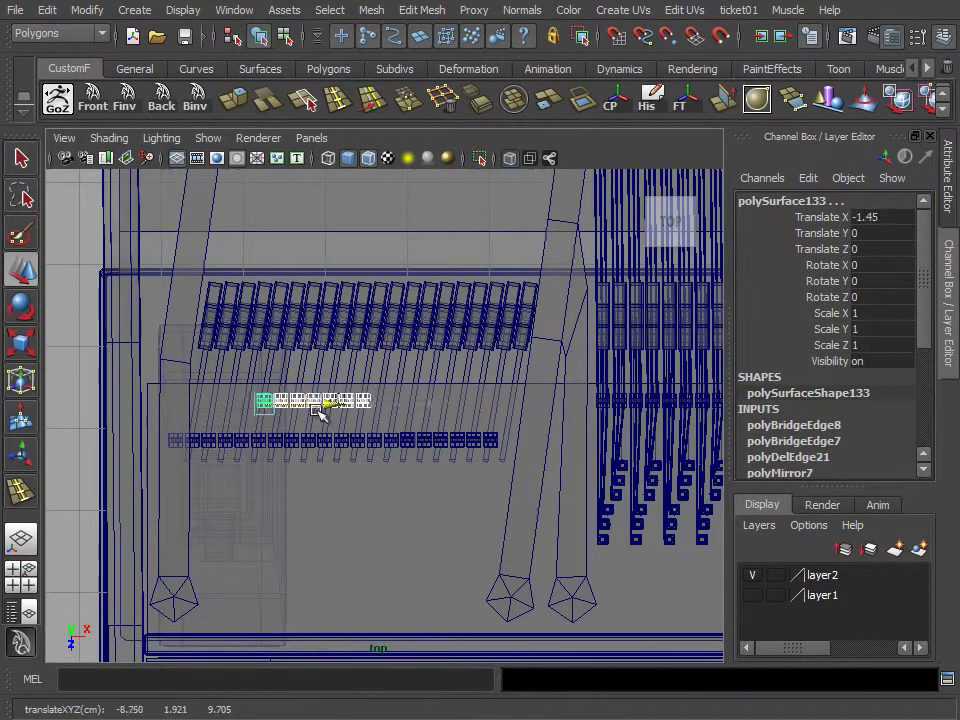
{"action": "scroll", "coordinate": [347, 424], "scroll_direction": "up", "scroll_amount": 3}
{"action": "scroll", "coordinate": [193, 439], "scroll_direction": "up", "scroll_amount": 3}
{"action": "left_click_drag", "start_coordinate": [165, 488], "coordinate": [255, 458]}
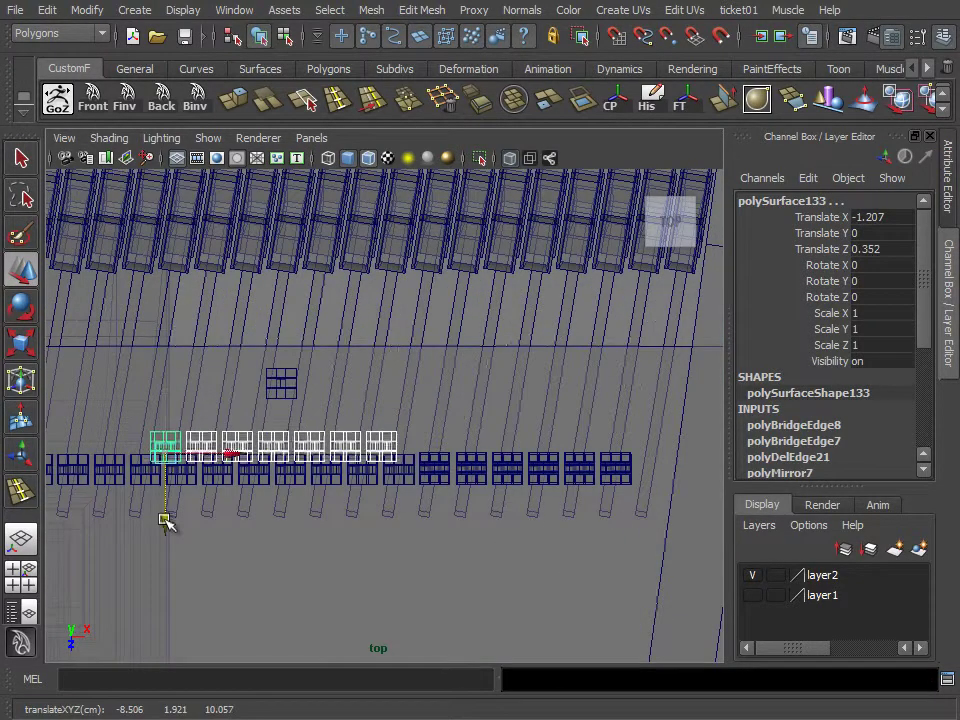
In the enlarged top view, nudge copy polySurface147 and lower it along Z
{"action": "key", "text": "space"}
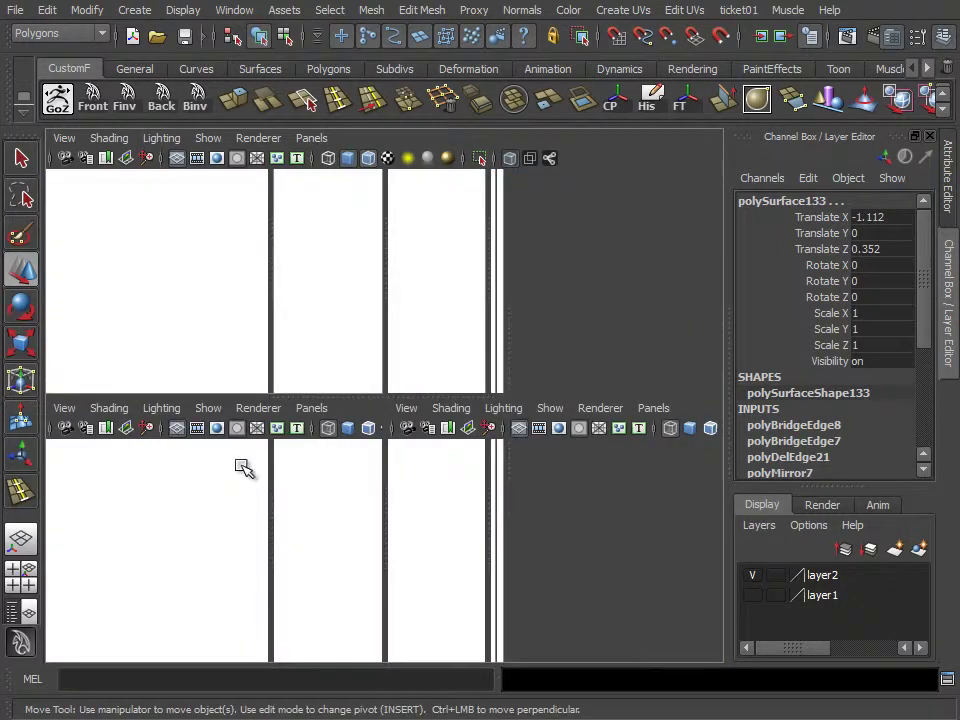
{"action": "scroll", "coordinate": [213, 337], "scroll_direction": "up", "scroll_amount": 3}
{"action": "key", "text": "space"}
{"action": "mouse_move", "coordinate": [354, 401]}
{"action": "middle_mouse_down", "text": "alt"}
{"action": "mouse_move", "coordinate": [450, 461]}
{"action": "mouse_move", "coordinate": [505, 385]}
{"action": "middle_mouse_up", "text": "alt"}
{"action": "left_click", "coordinate": [507, 383]}
{"action": "scroll", "coordinate": [326, 443], "scroll_direction": "up", "scroll_amount": 2}
{"action": "scroll", "coordinate": [422, 433], "scroll_direction": "up", "scroll_amount": 1}
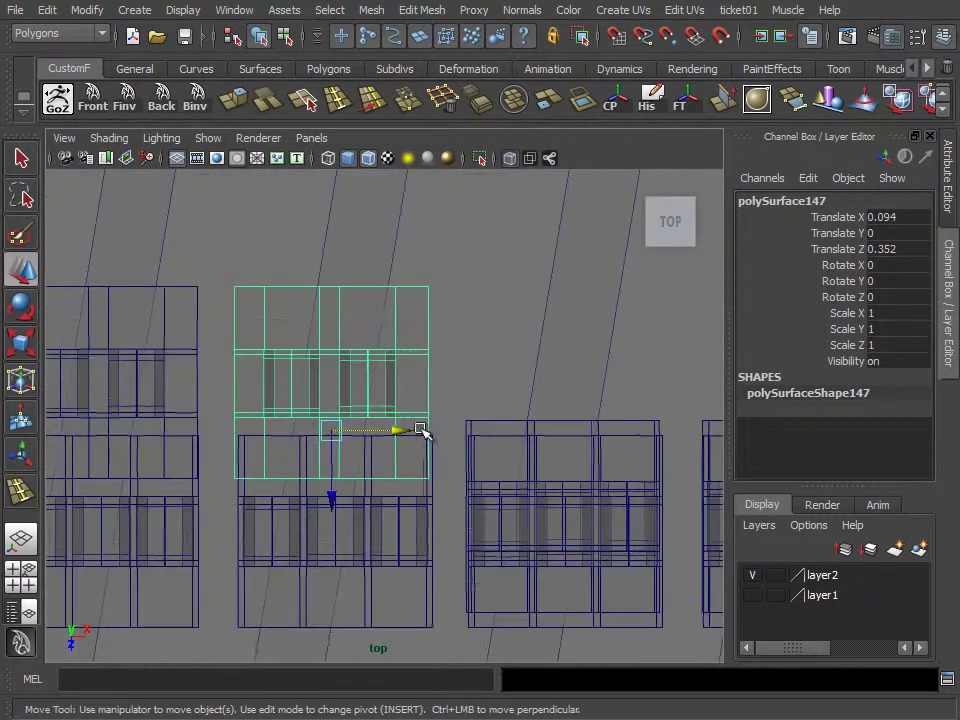
{"action": "left_click_drag", "start_coordinate": [400, 432], "coordinate": [405, 432]}
{"action": "left_click_drag", "start_coordinate": [338, 492], "coordinate": [336, 628]}
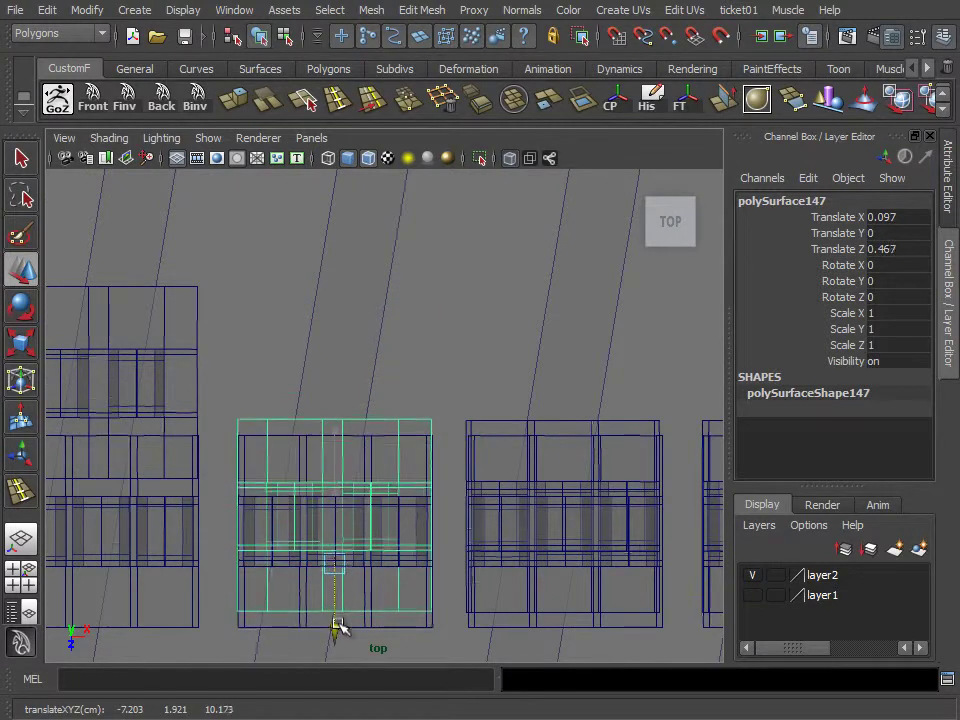
Lower copies polySurface146, polySurface145 and polySurface144 along Z to line up with their keys
{"action": "left_click", "coordinate": [462, 499]}
{"action": "left_click", "coordinate": [328, 450]}
{"action": "left_click_drag", "start_coordinate": [328, 450], "coordinate": [326, 600]}
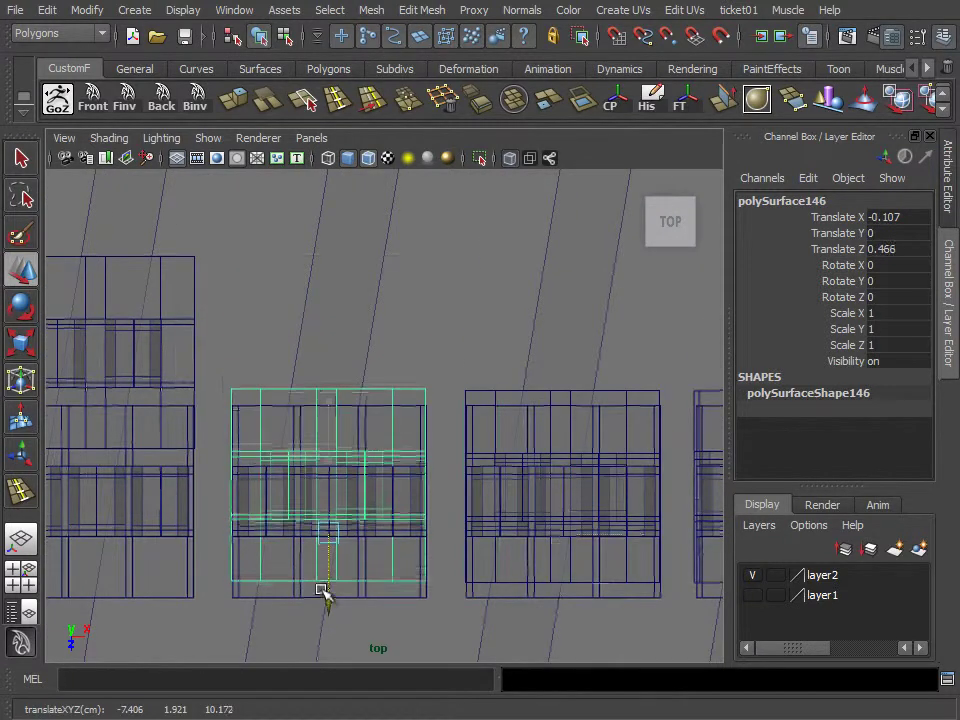
{"action": "middle_click_drag", "start_coordinate": [264, 531], "coordinate": [429, 531], "text": "alt"}
{"action": "left_click", "coordinate": [335, 400]}
{"action": "left_click_drag", "start_coordinate": [263, 467], "coordinate": [262, 530]}
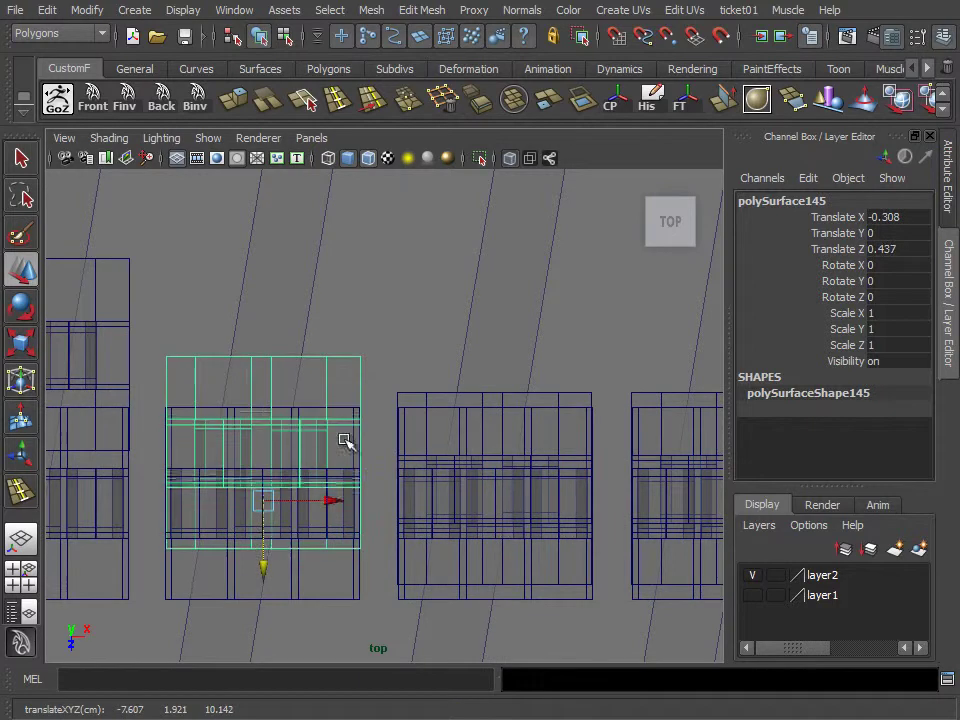
{"action": "middle_click_drag", "start_coordinate": [84, 476], "coordinate": [221, 476], "text": "alt"}
{"action": "left_click", "coordinate": [221, 476]}
{"action": "left_click_drag", "start_coordinate": [221, 476], "coordinate": [236, 516]}
Lower copies polySurface143 and polySurface142 along Z into line with the keys
{"action": "middle_click_drag", "start_coordinate": [68, 410], "coordinate": [338, 407], "text": "alt"}
{"action": "left_click", "coordinate": [318, 407]}
{"action": "middle_click_drag", "start_coordinate": [280, 413], "coordinate": [368, 445], "text": "alt"}
{"action": "left_click", "coordinate": [368, 448]}
{"action": "left_click_drag", "start_coordinate": [296, 519], "coordinate": [296, 623]}
{"action": "middle_click_drag", "start_coordinate": [165, 439], "coordinate": [388, 439], "text": "alt"}
{"action": "left_click", "coordinate": [386, 440]}
{"action": "left_click_drag", "start_coordinate": [364, 450], "coordinate": [362, 450]}
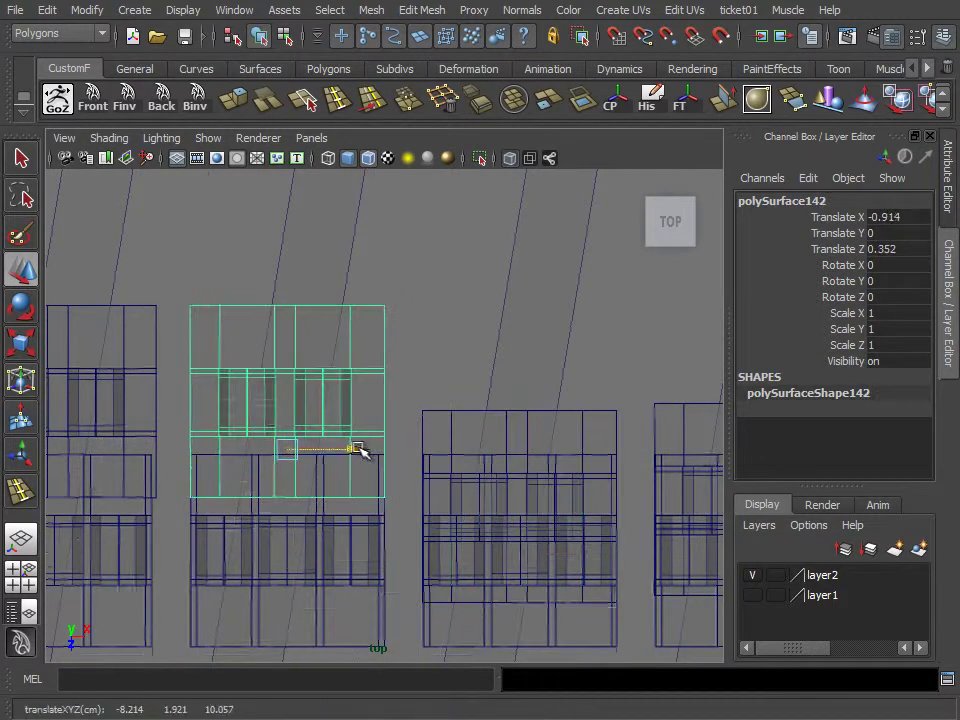
Lower the original part polySurface133 in Z, then repeat the six-copy duplication
{"action": "left_click_drag", "start_coordinate": [288, 560], "coordinate": [288, 607]}
{"action": "middle_click_drag", "start_coordinate": [187, 499], "coordinate": [467, 499], "text": "alt"}
{"action": "left_click", "coordinate": [388, 452]}
{"action": "left_click_drag", "start_coordinate": [408, 443], "coordinate": [413, 447]}
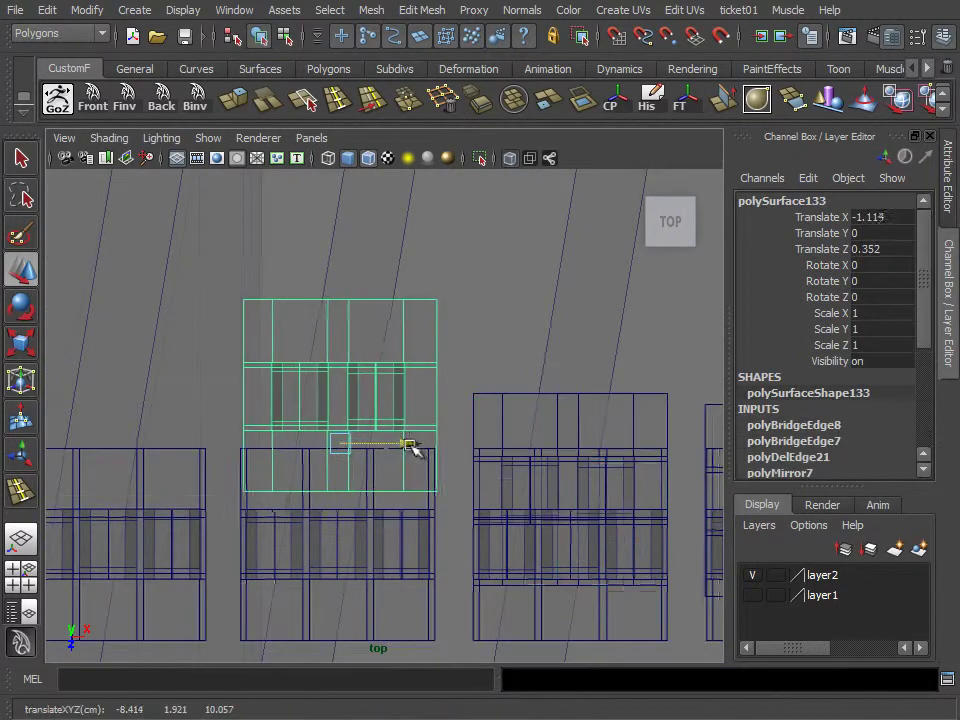
{"action": "left_click_drag", "start_coordinate": [347, 486], "coordinate": [343, 542]}
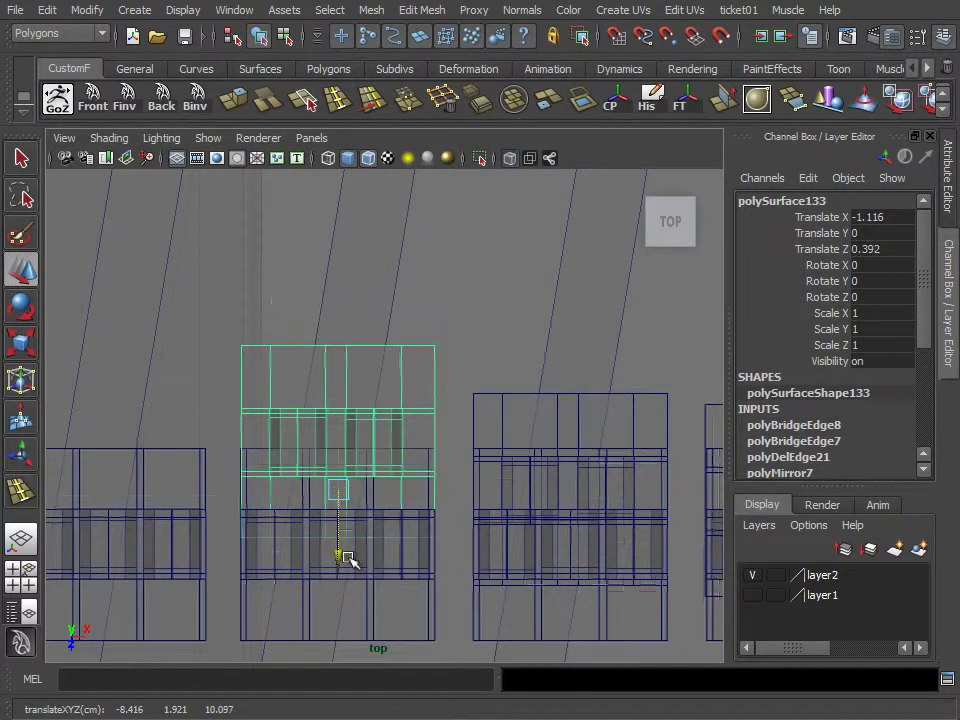
{"action": "scroll", "coordinate": [458, 374], "scroll_direction": "down", "scroll_amount": 5}
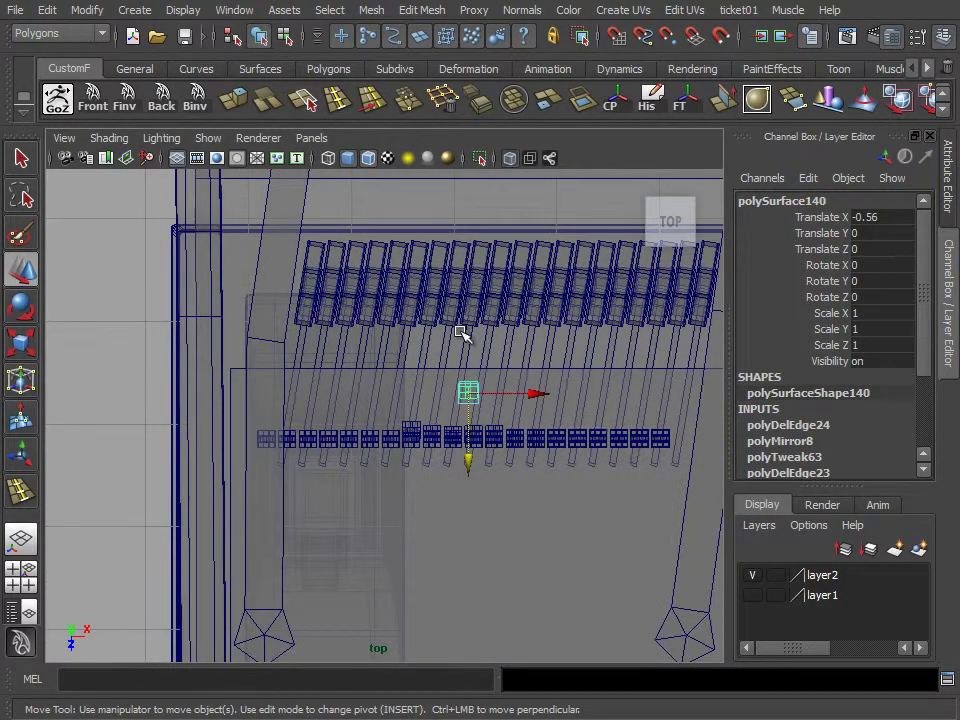
{"action": "key", "text": "ctrl+shift+d"}
Move cut-out block polySurface140 down slightly and adjust the next block's position
{"action": "left_click", "coordinate": [474, 393]}
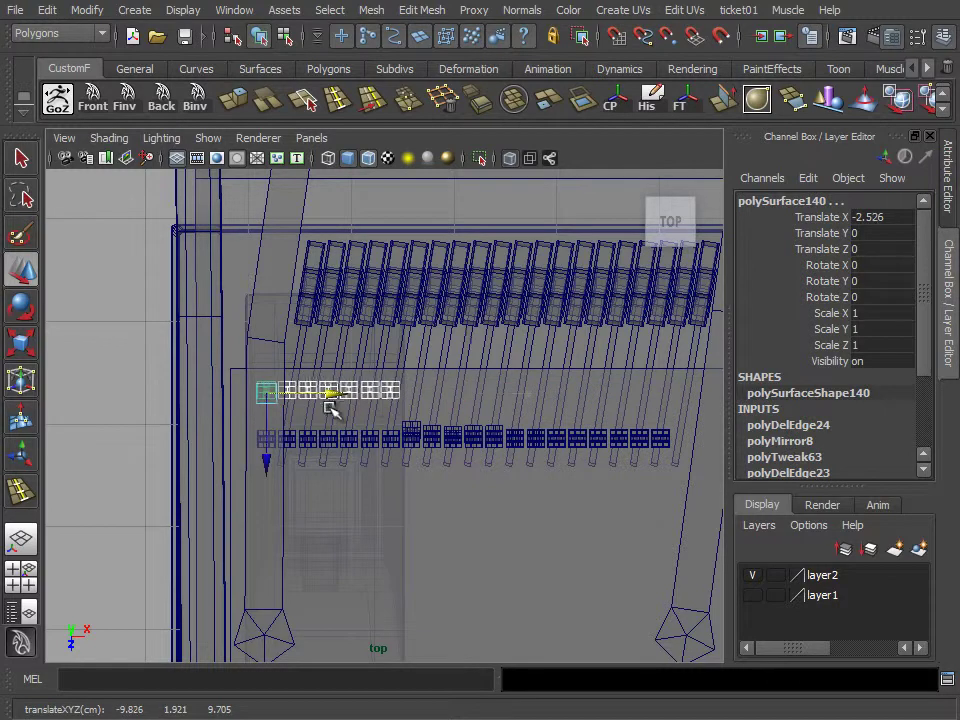
{"action": "scroll", "coordinate": [333, 400], "scroll_direction": "up", "scroll_amount": 5}
{"action": "left_click_drag", "start_coordinate": [124, 432], "coordinate": [124, 524]}
{"action": "scroll", "coordinate": [392, 450], "scroll_direction": "up", "scroll_amount": 4}
{"action": "scroll", "coordinate": [427, 381], "scroll_direction": "up", "scroll_amount": 3}
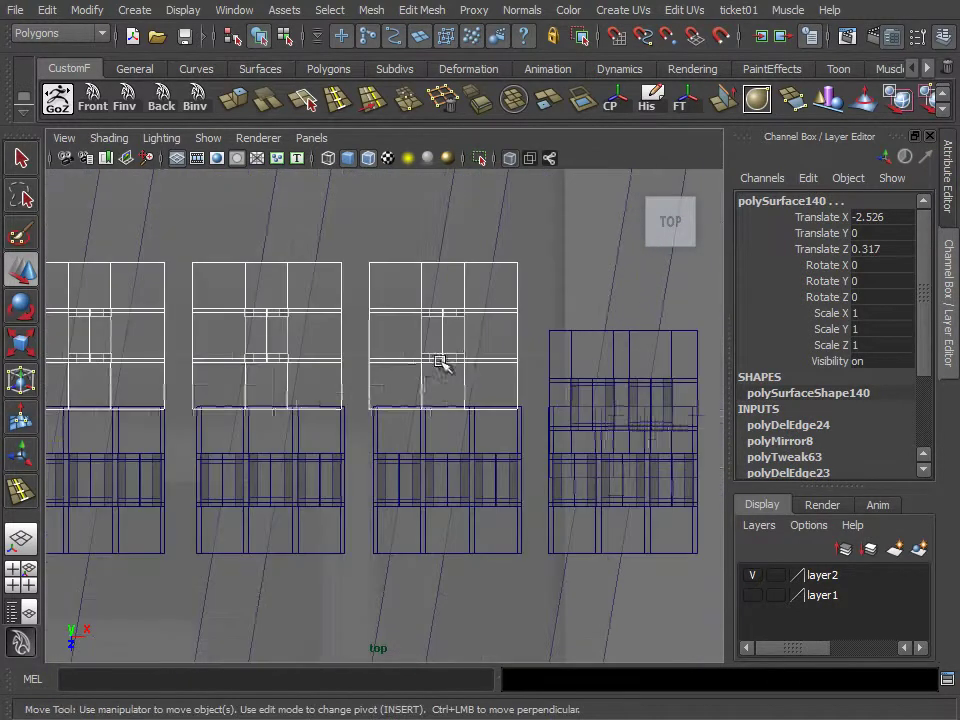
{"action": "left_click", "coordinate": [462, 362]}
{"action": "scroll", "coordinate": [470, 365], "scroll_direction": "up", "scroll_amount": 2}
{"action": "left_click_drag", "start_coordinate": [489, 366], "coordinate": [493, 372]}
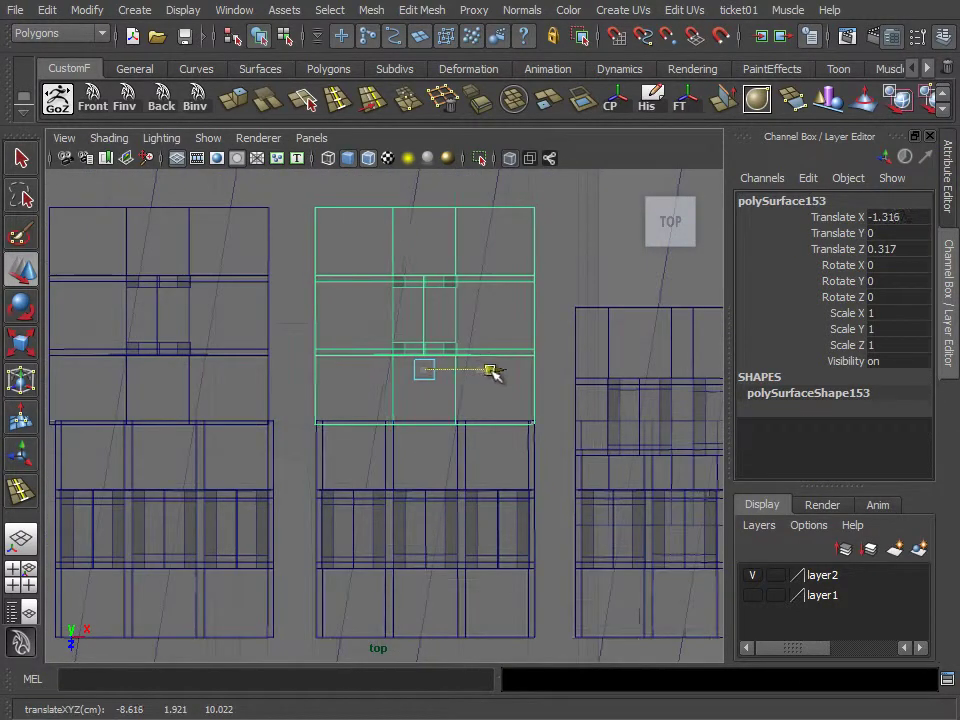
Nudge the neighbouring cut-out blocks sideways and move them down into line with the keys
{"action": "left_click", "coordinate": [274, 360]}
{"action": "middle_click_drag", "start_coordinate": [274, 360], "coordinate": [336, 386], "text": "alt"}
{"action": "left_click_drag", "start_coordinate": [336, 386], "coordinate": [344, 392]}
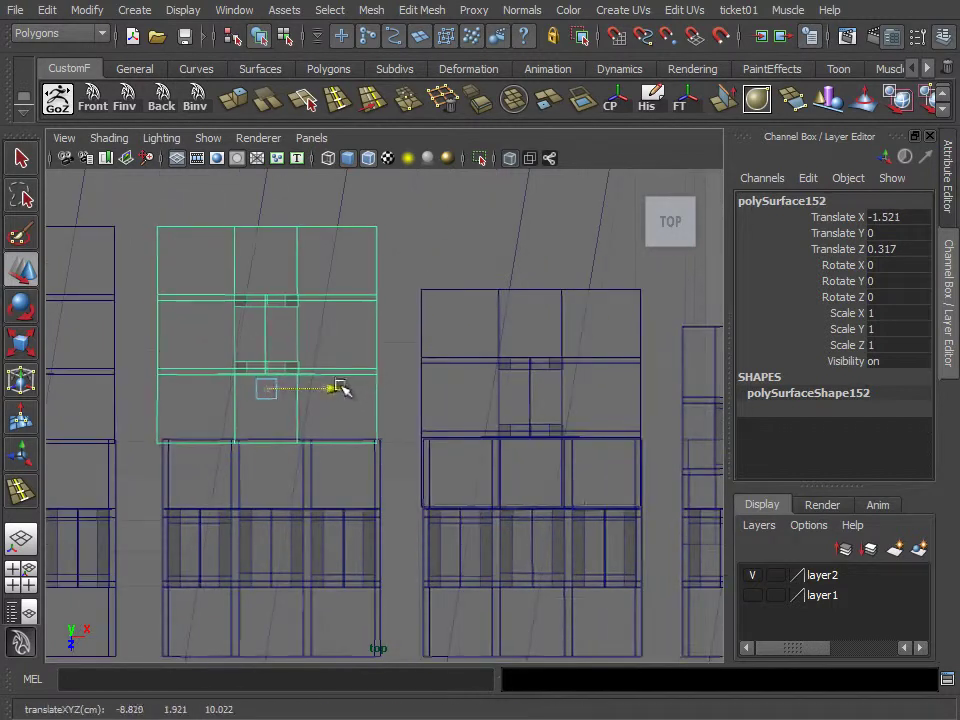
{"action": "left_click_drag", "start_coordinate": [268, 457], "coordinate": [262, 500]}
{"action": "middle_click_drag", "start_coordinate": [252, 471], "coordinate": [492, 458], "text": "alt"}
{"action": "scroll", "coordinate": [492, 458], "scroll_direction": "up", "scroll_amount": 1}
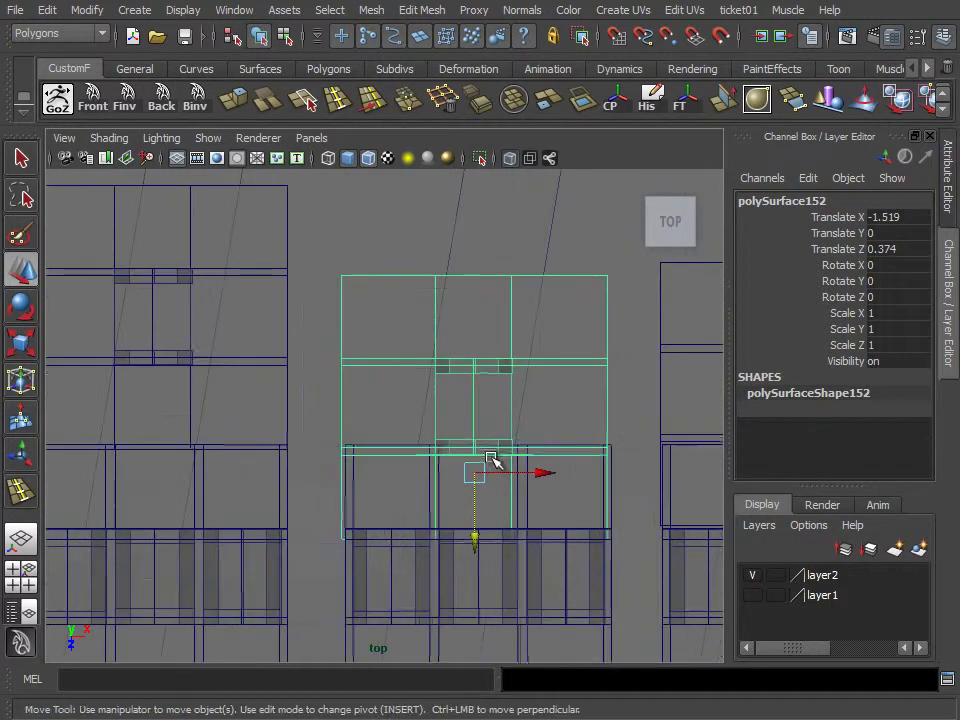
{"action": "left_click_drag", "start_coordinate": [547, 472], "coordinate": [552, 473]}
{"action": "middle_click_drag", "start_coordinate": [286, 362], "coordinate": [456, 392], "text": "alt"}
{"action": "left_click", "coordinate": [326, 476]}
{"action": "left_click_drag", "start_coordinate": [326, 476], "coordinate": [332, 591]}
Work along the row, moving the remaining cut-out blocks down into line
{"action": "middle_click_drag", "start_coordinate": [160, 426], "coordinate": [340, 443], "text": "alt"}
{"action": "left_click", "coordinate": [327, 425]}
{"action": "middle_click_drag", "start_coordinate": [220, 486], "coordinate": [332, 435], "text": "alt"}
{"action": "left_click_drag", "start_coordinate": [297, 446], "coordinate": [300, 531]}
{"action": "left_click", "coordinate": [483, 420]}
{"action": "middle_click_drag", "start_coordinate": [415, 410], "coordinate": [360, 407], "text": "alt"}
{"action": "middle_click_drag", "start_coordinate": [690, 400], "coordinate": [372, 395], "text": "alt"}
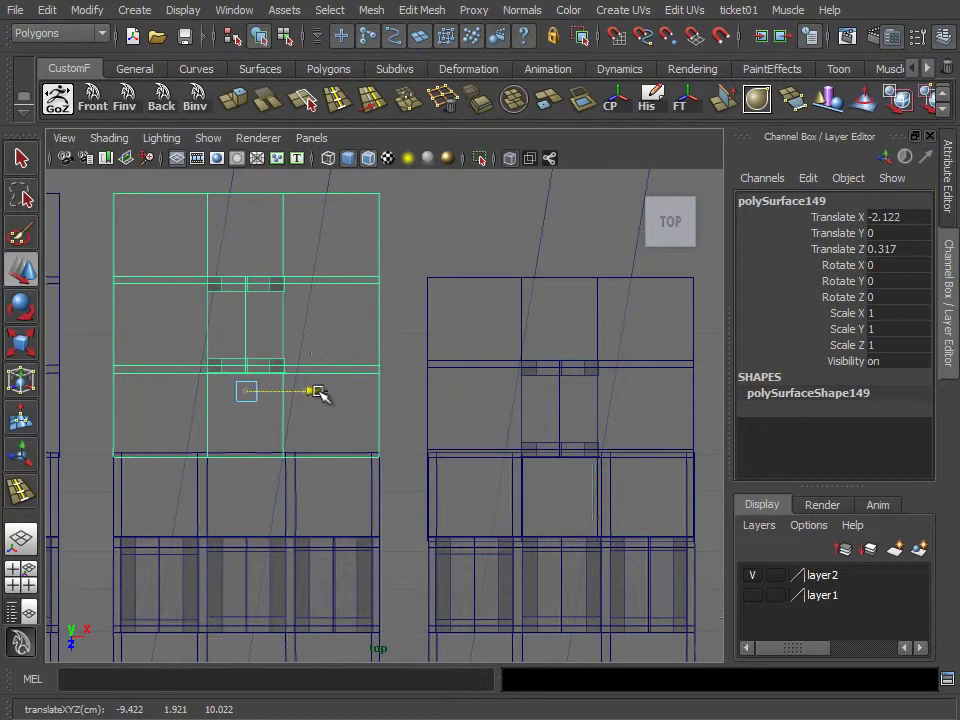
{"action": "middle_click_drag", "start_coordinate": [245, 463], "coordinate": [525, 469], "text": "alt"}
{"action": "left_click", "coordinate": [349, 368]}
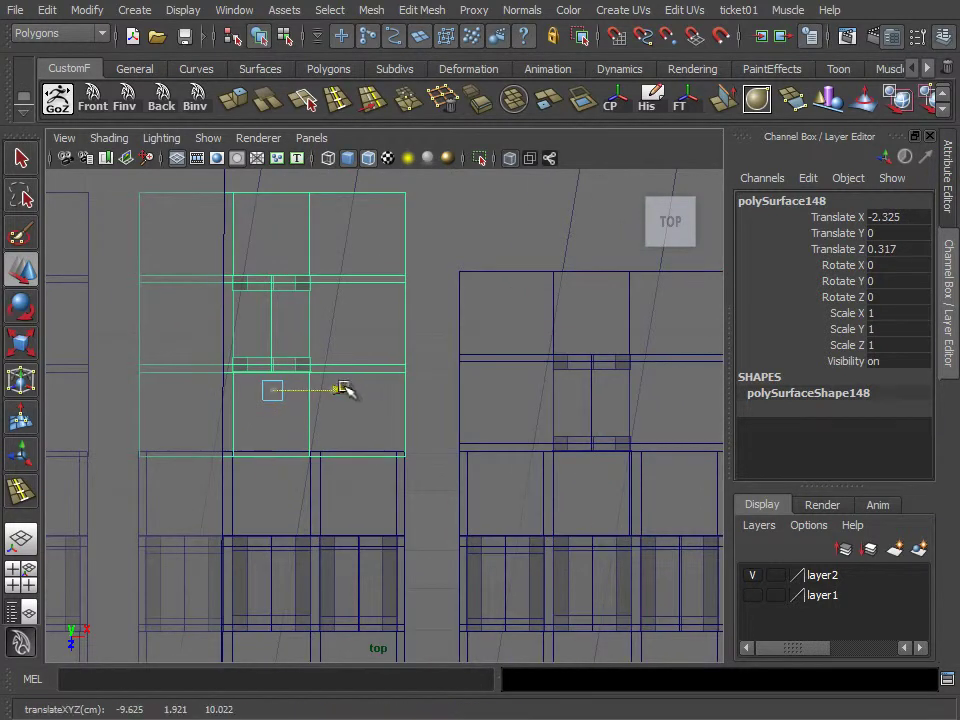
{"action": "left_click_drag", "start_coordinate": [345, 393], "coordinate": [343, 392]}
{"action": "left_click_drag", "start_coordinate": [272, 459], "coordinate": [274, 521]}
{"action": "middle_click_drag", "start_coordinate": [103, 438], "coordinate": [364, 433], "text": "alt"}
Reselect the first cut-out block and fine-tune its position to X -2.527, Z 0.317
{"action": "left_click", "coordinate": [338, 395]}
{"action": "left_click", "coordinate": [306, 313]}
{"action": "left_click", "coordinate": [390, 323]}
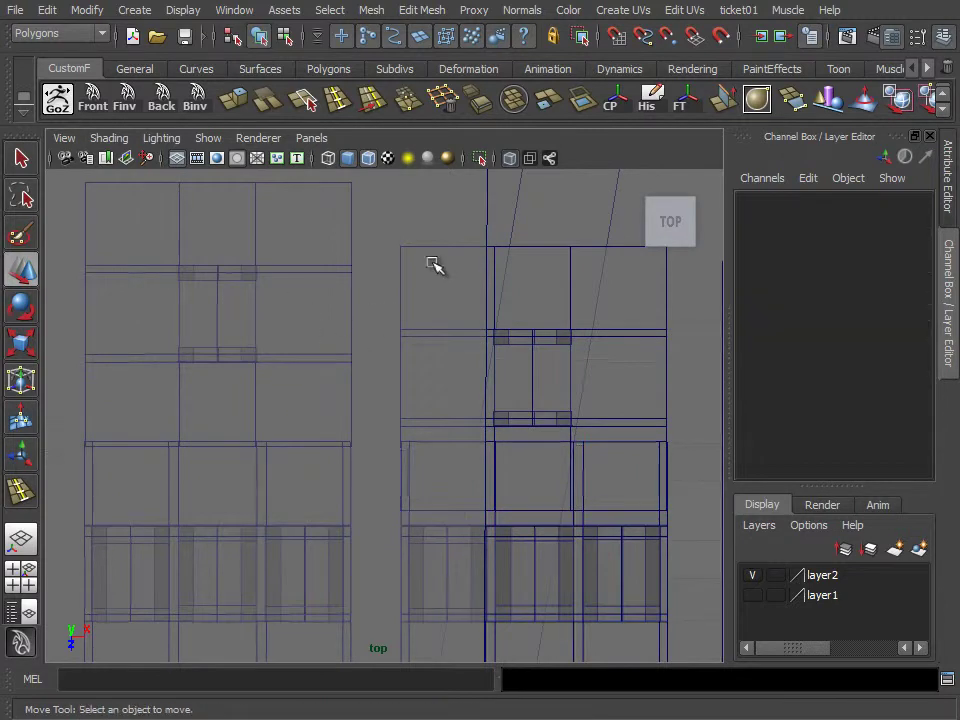
{"action": "scroll", "coordinate": [437, 266], "scroll_direction": "up", "scroll_amount": 5}
{"action": "left_click", "coordinate": [395, 256]}
{"action": "left_click", "coordinate": [360, 454]}
{"action": "scroll", "coordinate": [349, 396], "scroll_direction": "up", "scroll_amount": 5}
{"action": "left_click", "coordinate": [337, 381]}
{"action": "left_click_drag", "start_coordinate": [318, 388], "coordinate": [311, 392]}
{"action": "scroll", "coordinate": [311, 392], "scroll_direction": "up", "scroll_amount": 3}
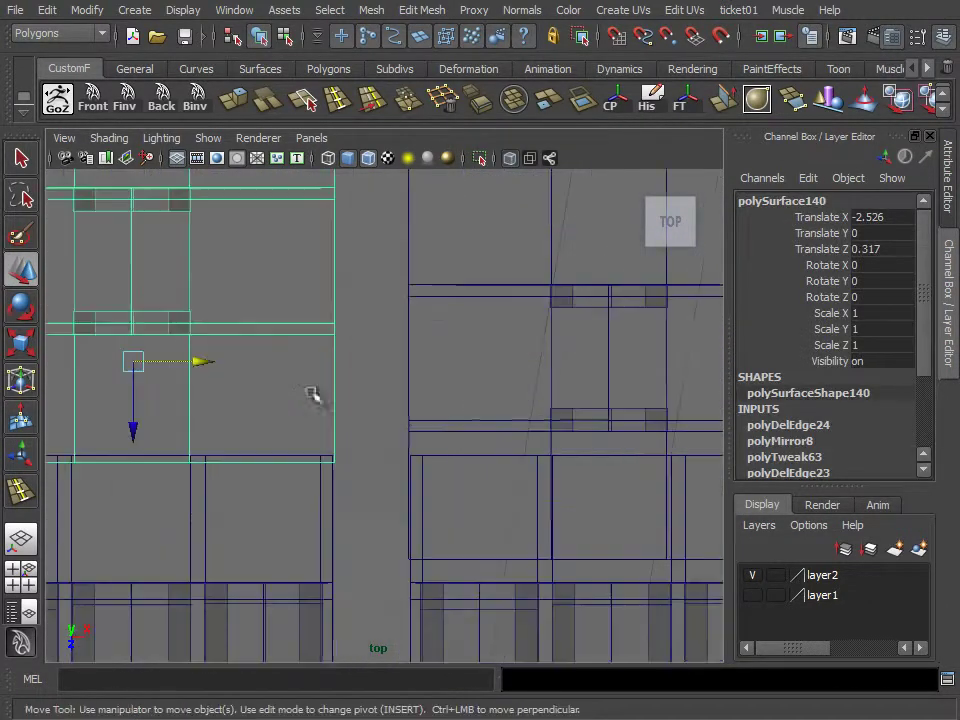
{"action": "left_click_drag", "start_coordinate": [199, 356], "coordinate": [198, 357]}
Select the whole row of cut-out blocks
{"action": "scroll", "coordinate": [283, 437], "scroll_direction": "down", "scroll_amount": 5}
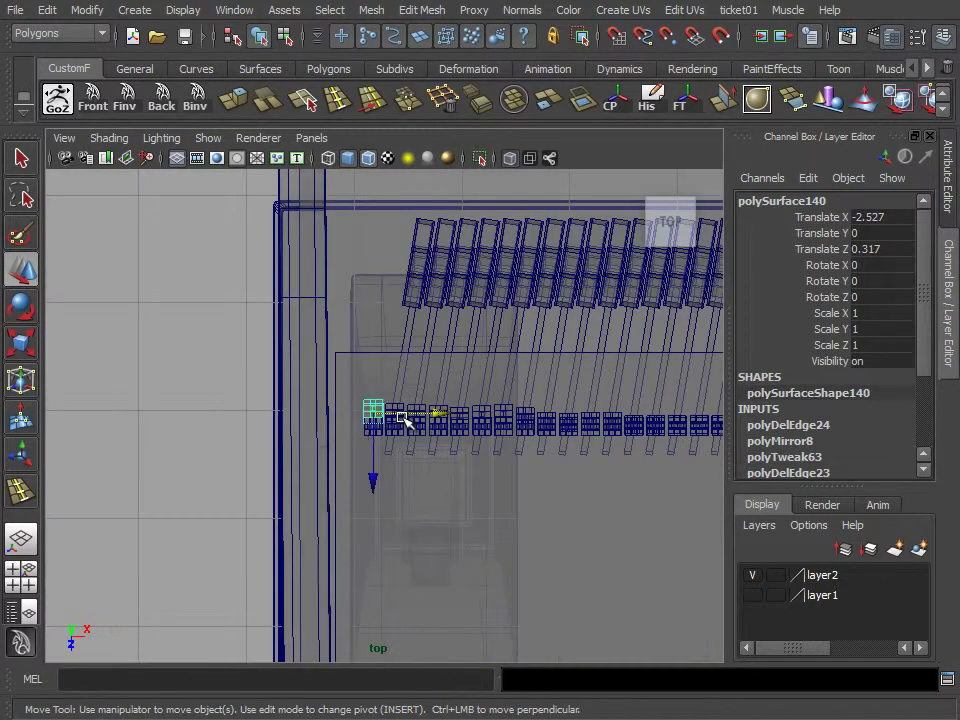
{"action": "left_click", "coordinate": [445, 441]}
{"action": "left_click", "coordinate": [448, 422]}
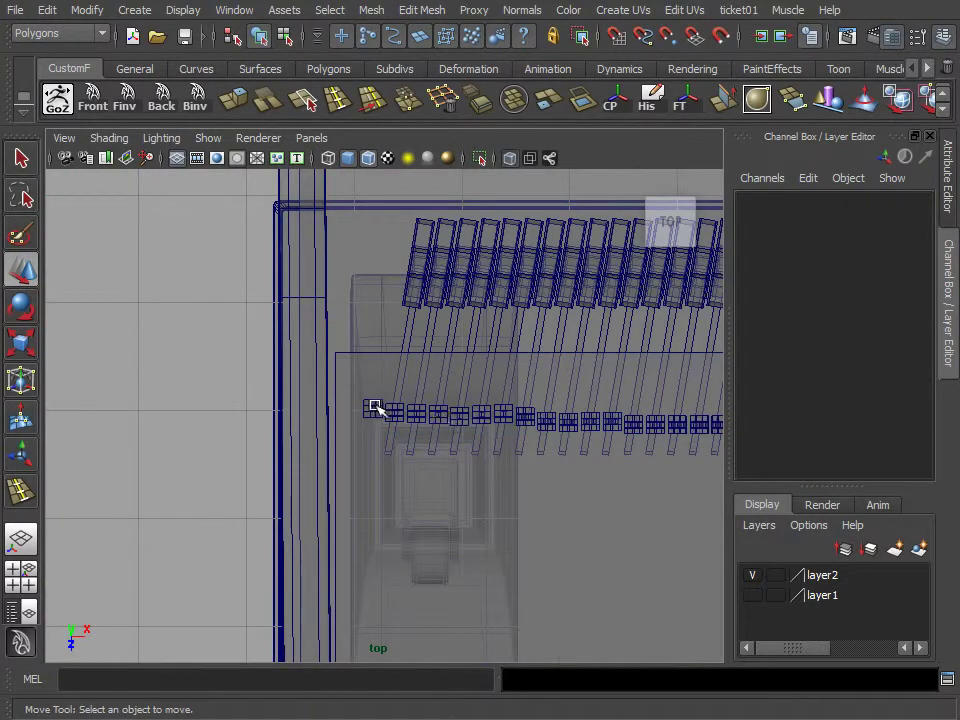
{"action": "left_click", "coordinate": [373, 408]}
{"action": "left_click", "coordinate": [400, 420]}
{"action": "mouse_move", "coordinate": [512, 441]}
{"action": "right_mouse_down", "text": "alt"}
{"action": "mouse_move", "coordinate": [368, 463]}
{"action": "mouse_move", "coordinate": [180, 422]}
{"action": "right_mouse_up", "text": "alt"}
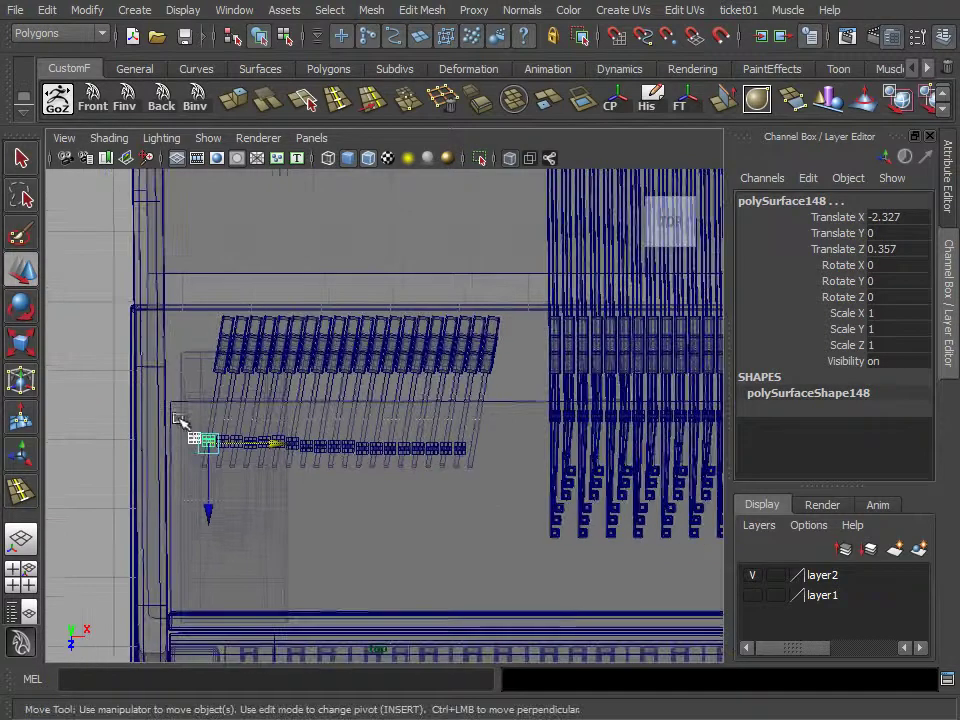
{"action": "left_click_drag", "start_coordinate": [510, 498], "coordinate": [203, 347]}
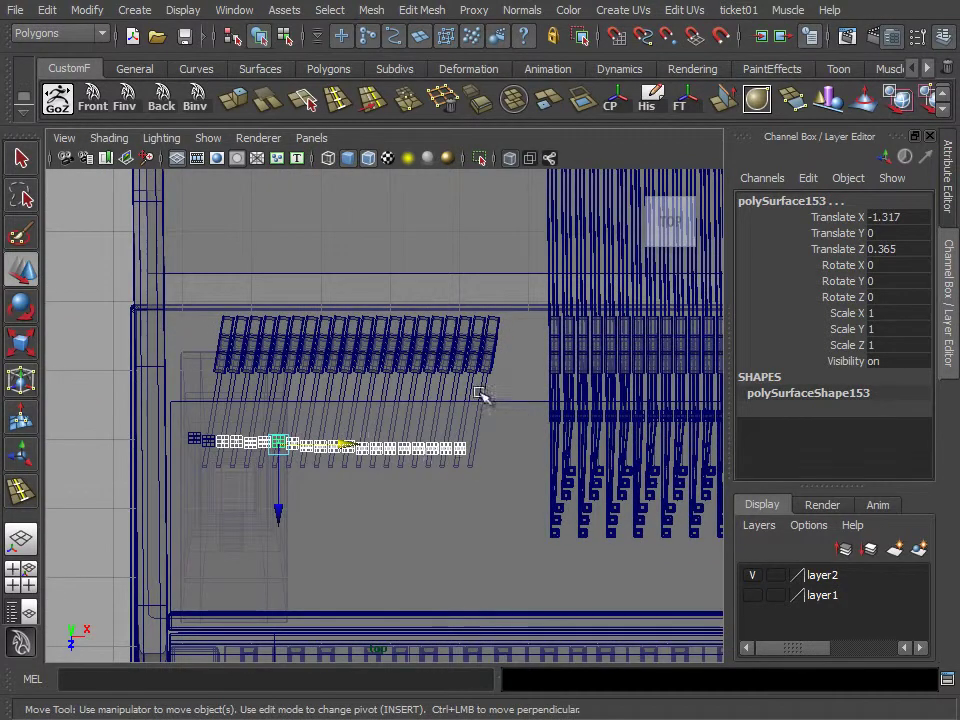
Align the block row to the first block using Align Tool's align-to-last-selected mode
{"action": "left_click", "coordinate": [615, 95]}
{"action": "scroll", "coordinate": [588, 410], "scroll_direction": "up", "scroll_amount": 2}
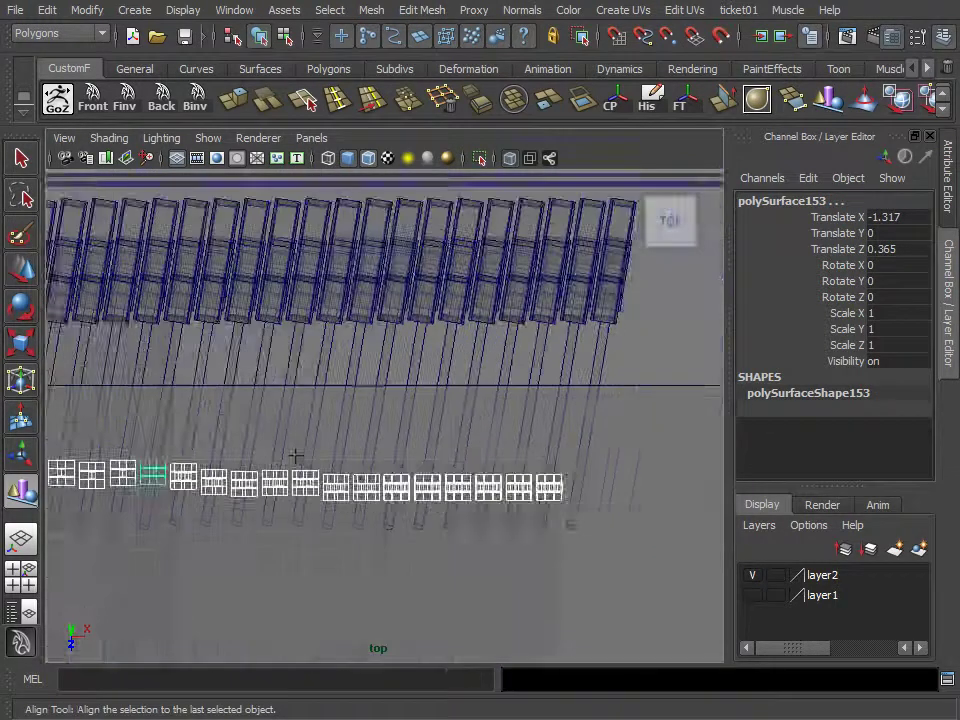
{"action": "scroll", "coordinate": [588, 410], "scroll_direction": "up", "scroll_amount": 2}
{"action": "left_click", "coordinate": [22, 270]}
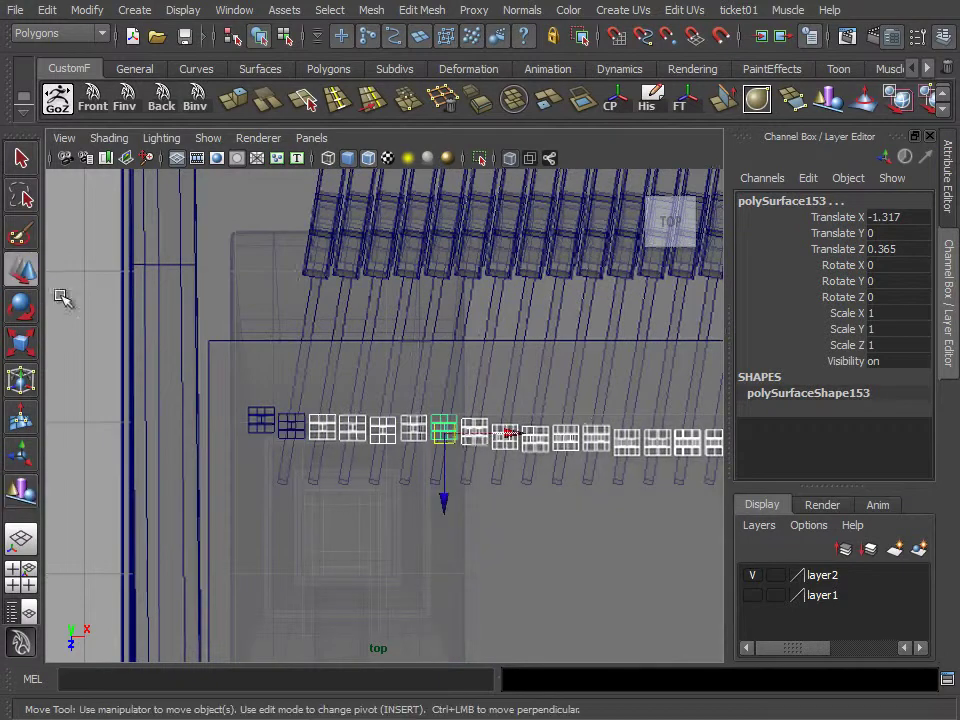
{"action": "left_click", "coordinate": [257, 418]}
{"action": "left_click", "coordinate": [258, 420]}
{"action": "left_click", "coordinate": [258, 420], "text": "shift"}
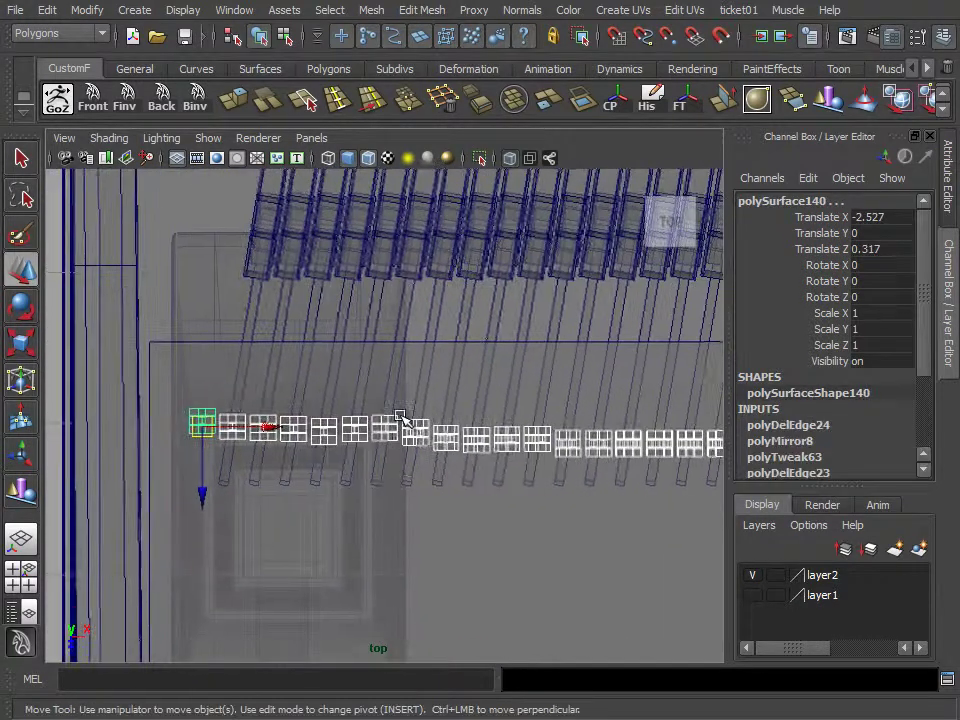
{"action": "left_click", "coordinate": [22, 490]}
{"action": "key", "text": "f"}
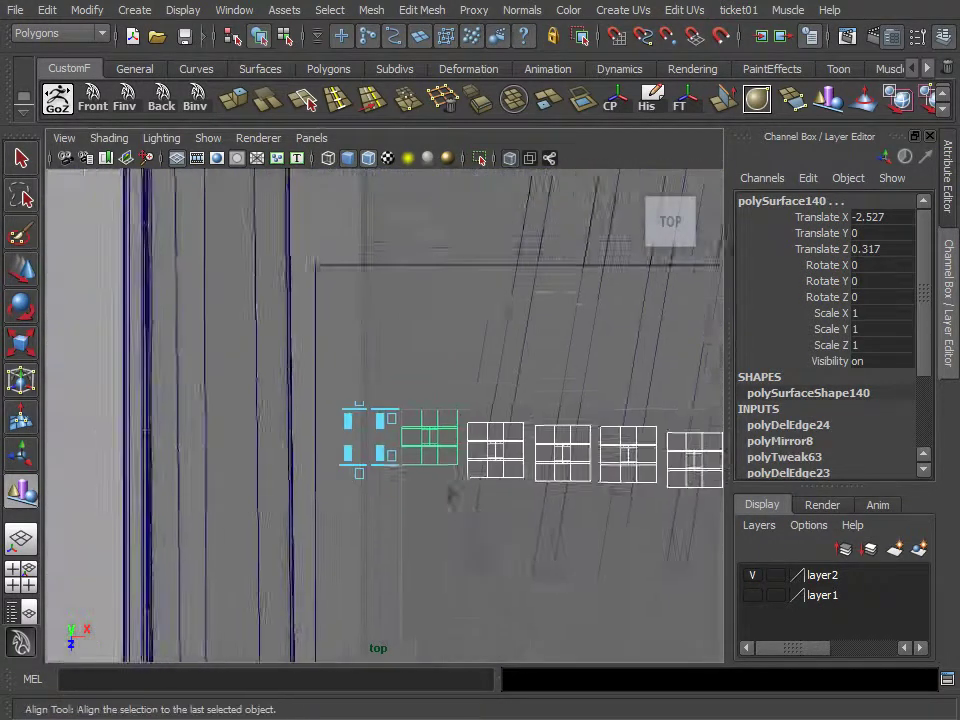
Shift the aligned row slightly right so polySurface140 sits at Translate X -2.241
{"action": "left_click", "coordinate": [25, 272]}
{"action": "scroll", "coordinate": [550, 507], "scroll_direction": "down", "scroll_amount": 5}
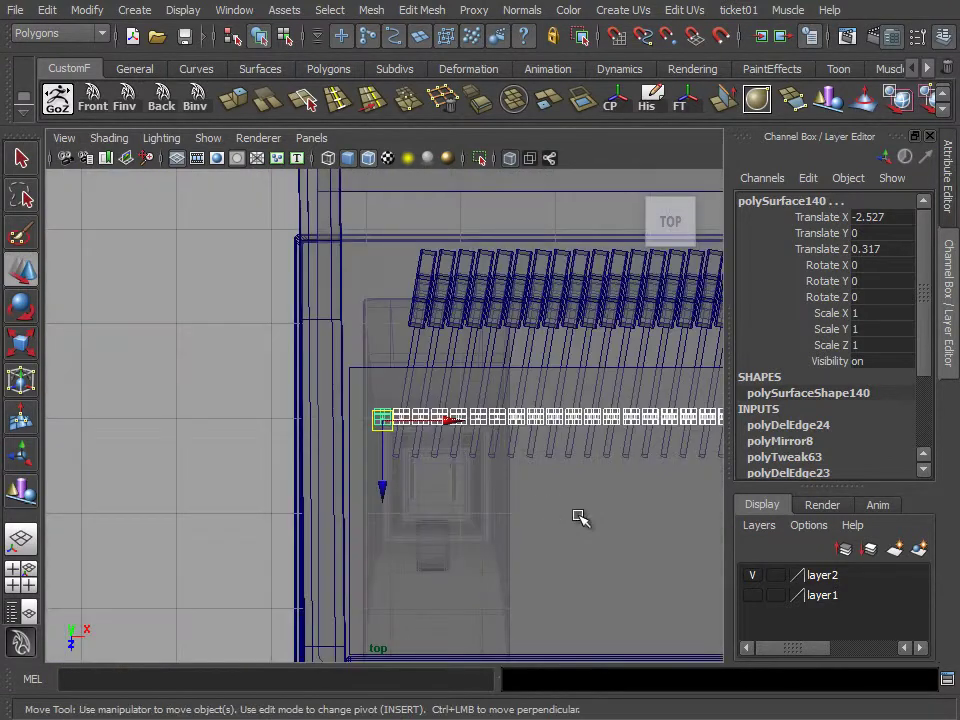
{"action": "middle_click_drag", "start_coordinate": [550, 507], "coordinate": [381, 507], "text": "alt"}
{"action": "left_click_drag", "start_coordinate": [244, 424], "coordinate": [274, 422]}
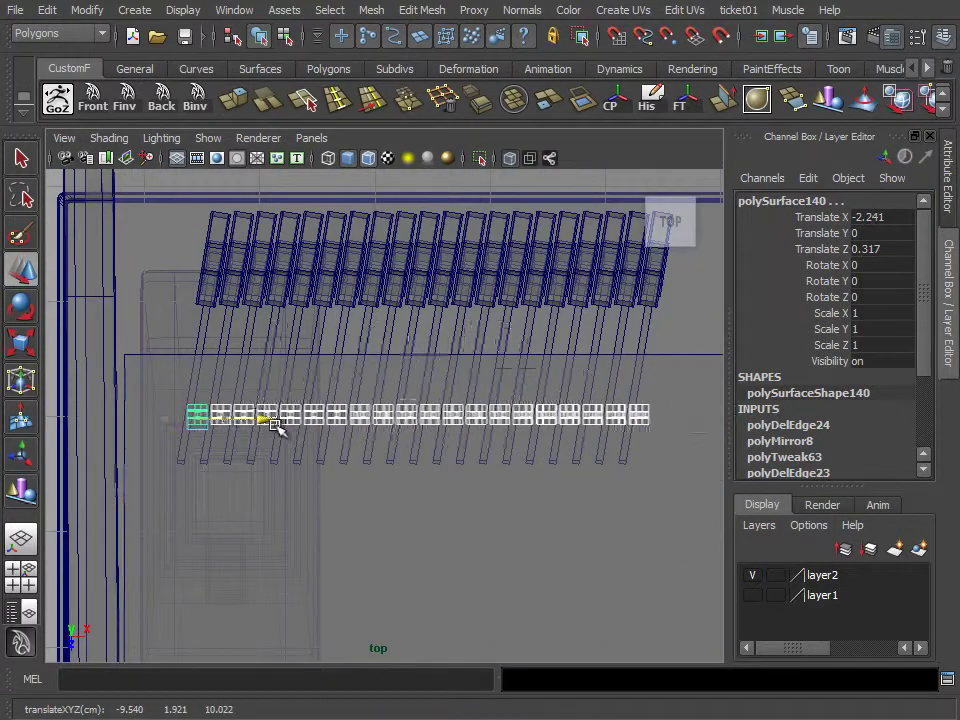
{"action": "middle_click_drag", "start_coordinate": [627, 311], "coordinate": [582, 403], "text": "alt"}
{"action": "left_click", "coordinate": [614, 336]}
Copy the key's -9.504 Rotate Y value and apply it to the whole bottom row
{"action": "double_click", "coordinate": [905, 283]}
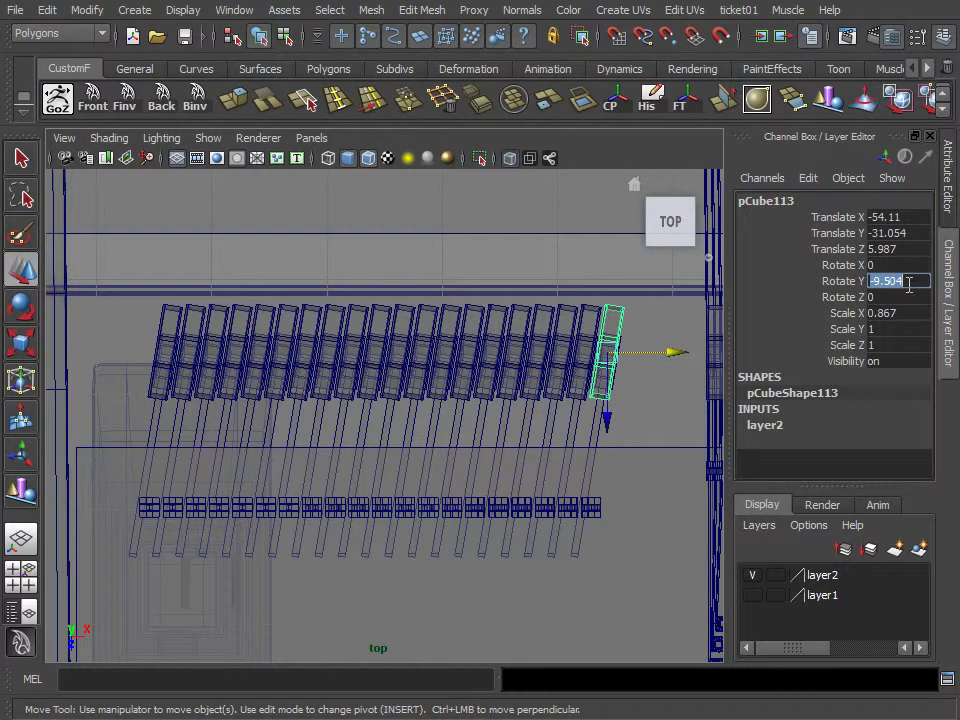
{"action": "left_click", "coordinate": [592, 507]}
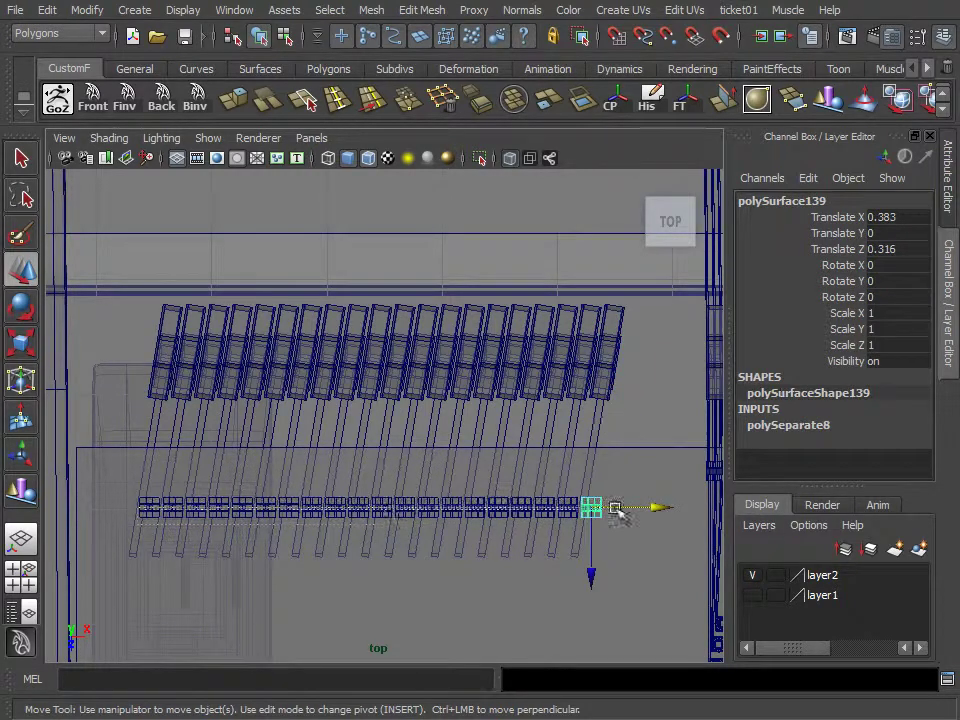
{"action": "left_click_drag", "start_coordinate": [575, 530], "coordinate": [94, 422]}
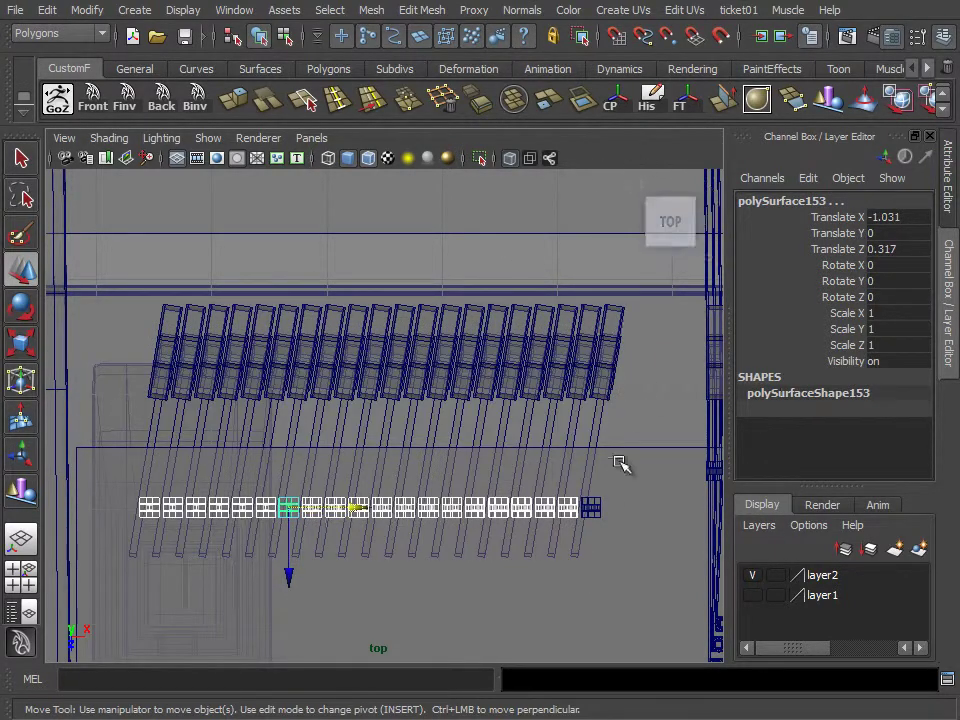
{"action": "left_click", "coordinate": [592, 507], "text": "shift"}
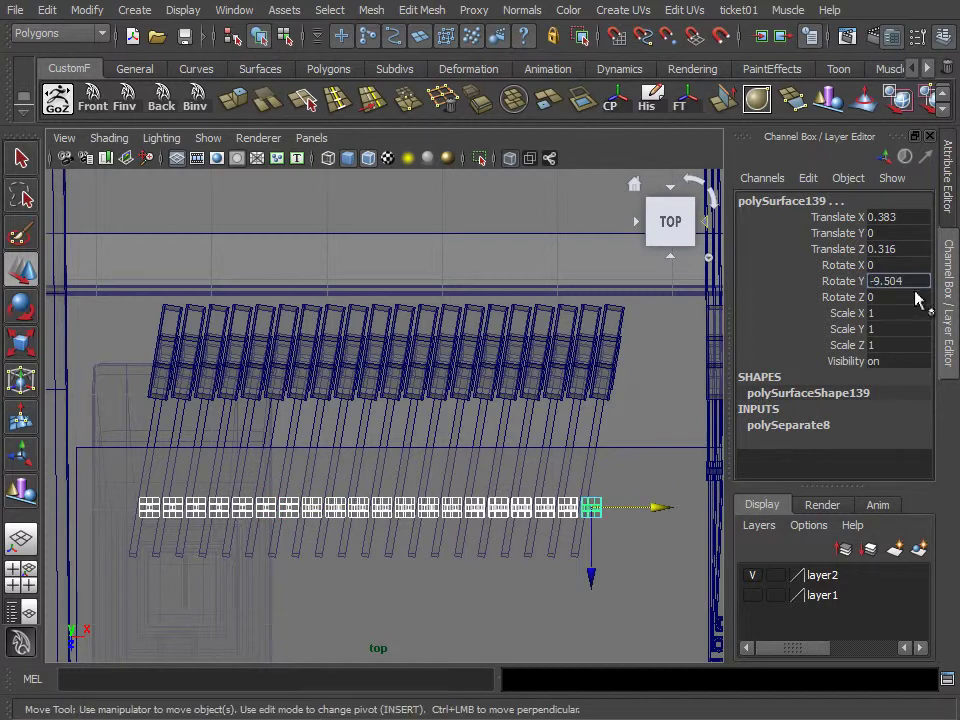
{"action": "key", "text": "Return"}
Move the rotated row along Z to Translate Z -0.089 beneath the keys
{"action": "scroll", "coordinate": [568, 568], "scroll_direction": "up", "scroll_amount": 3}
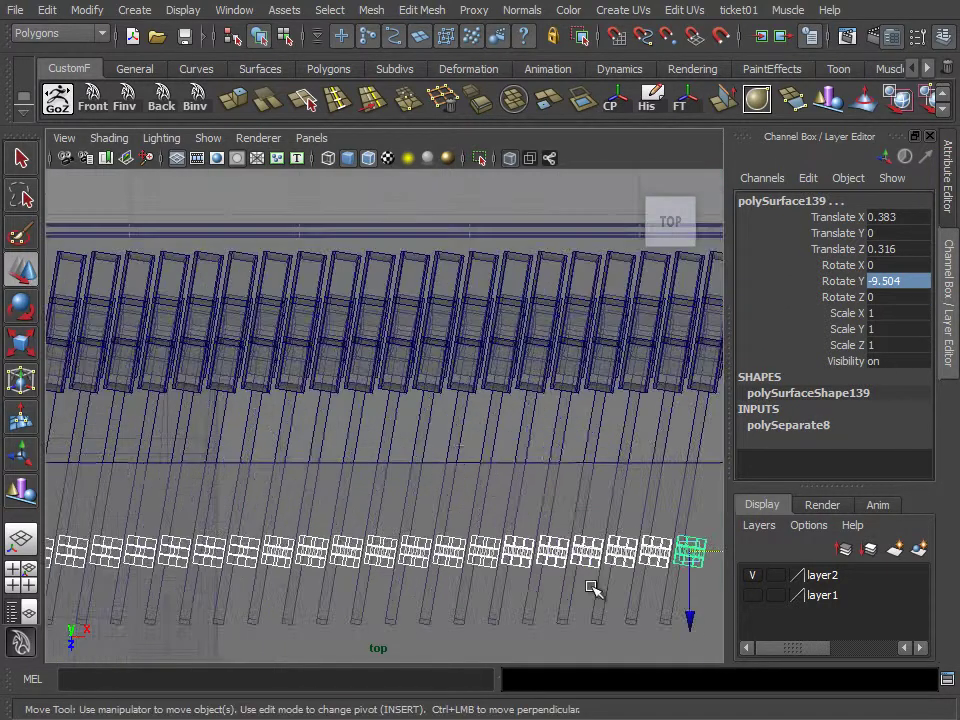
{"action": "middle_click_drag", "start_coordinate": [568, 568], "coordinate": [474, 534], "text": "alt"}
{"action": "mouse_move", "coordinate": [600, 578]}
{"action": "left_mouse_down"}
{"action": "mouse_move", "coordinate": [607, 470]}
{"action": "mouse_move", "coordinate": [609, 511]}
{"action": "mouse_move", "coordinate": [596, 514]}
{"action": "left_mouse_up"}
{"action": "scroll", "coordinate": [560, 470], "scroll_direction": "up", "scroll_amount": 2}
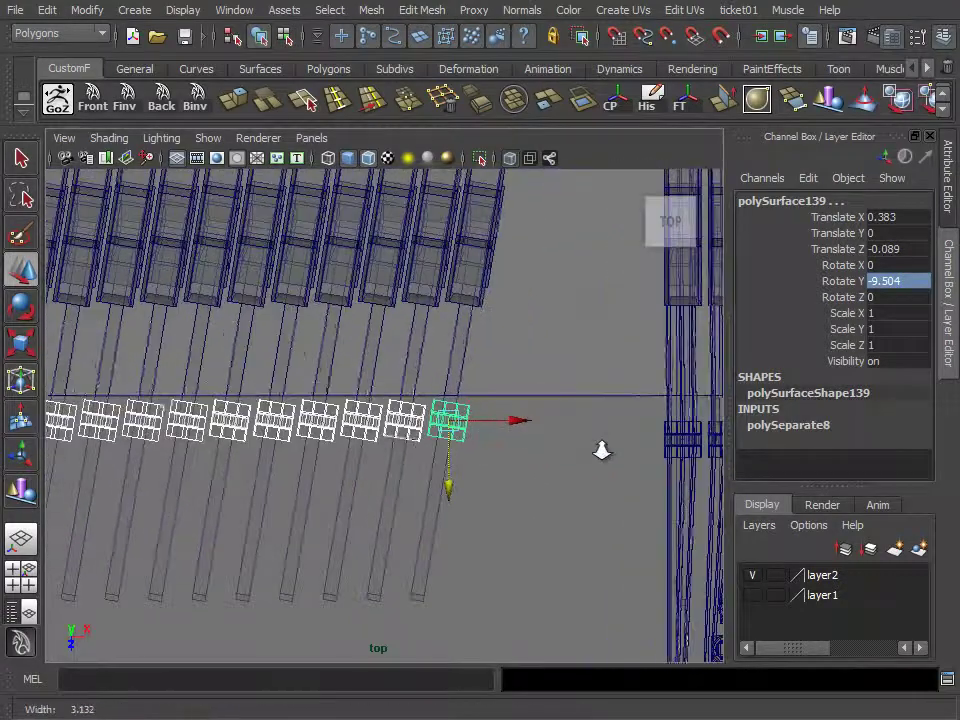
{"action": "middle_click_drag", "start_coordinate": [531, 439], "coordinate": [600, 438], "text": "alt"}
Orbit the perspective view to check both block rows against the tilted keys
{"action": "key", "text": "space"}
{"action": "scroll", "coordinate": [568, 279], "scroll_direction": "down", "scroll_amount": 2}
{"action": "key", "text": "space"}
{"action": "scroll", "coordinate": [343, 411], "scroll_direction": "up", "scroll_amount": 4}
{"action": "left_click_drag", "start_coordinate": [343, 411], "coordinate": [431, 411], "text": "alt"}
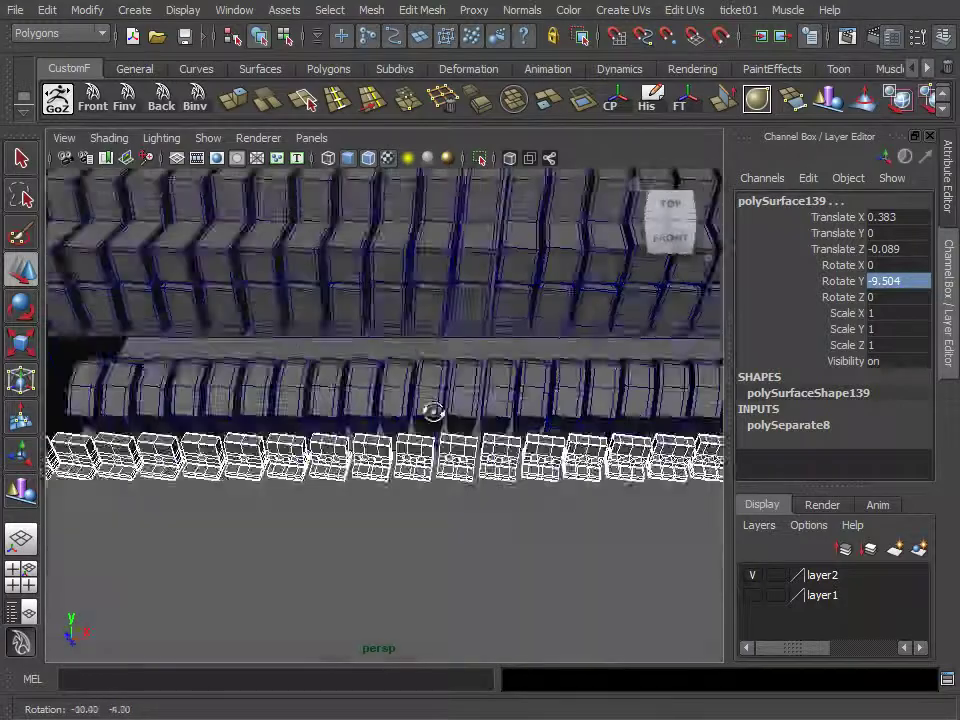
{"action": "middle_click_drag", "start_coordinate": [431, 411], "coordinate": [520, 418], "text": "alt"}
{"action": "right_click_drag", "start_coordinate": [497, 424], "coordinate": [291, 407], "text": "alt"}
{"action": "mouse_move", "coordinate": [291, 407]}
{"action": "middle_mouse_down", "text": "alt"}
{"action": "mouse_move", "coordinate": [375, 411]}
{"action": "mouse_move", "coordinate": [423, 431]}
{"action": "middle_mouse_up", "text": "alt"}
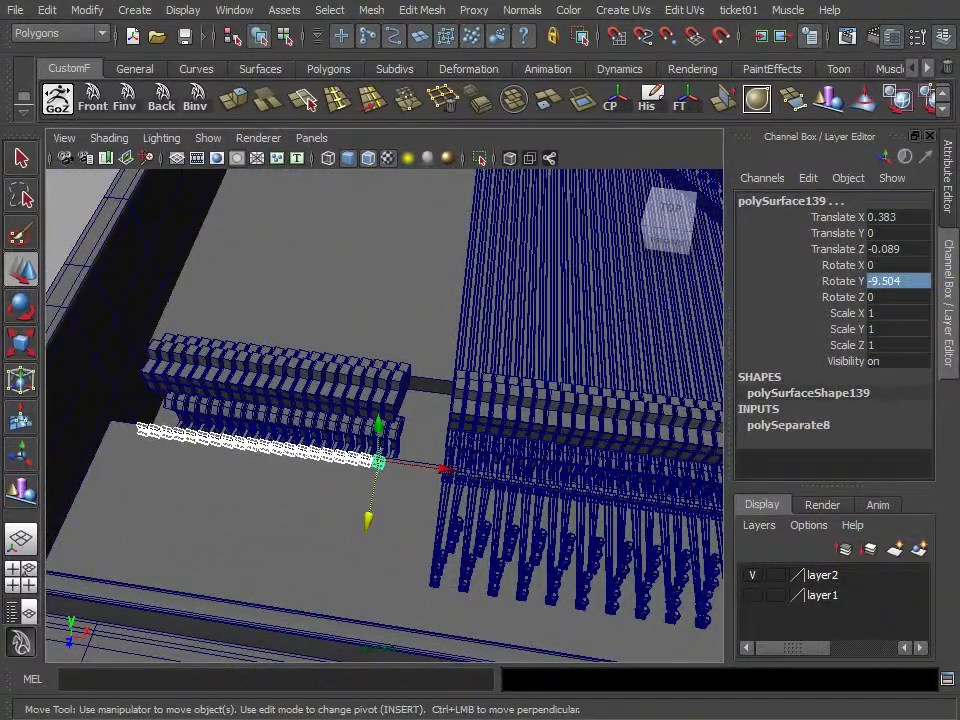